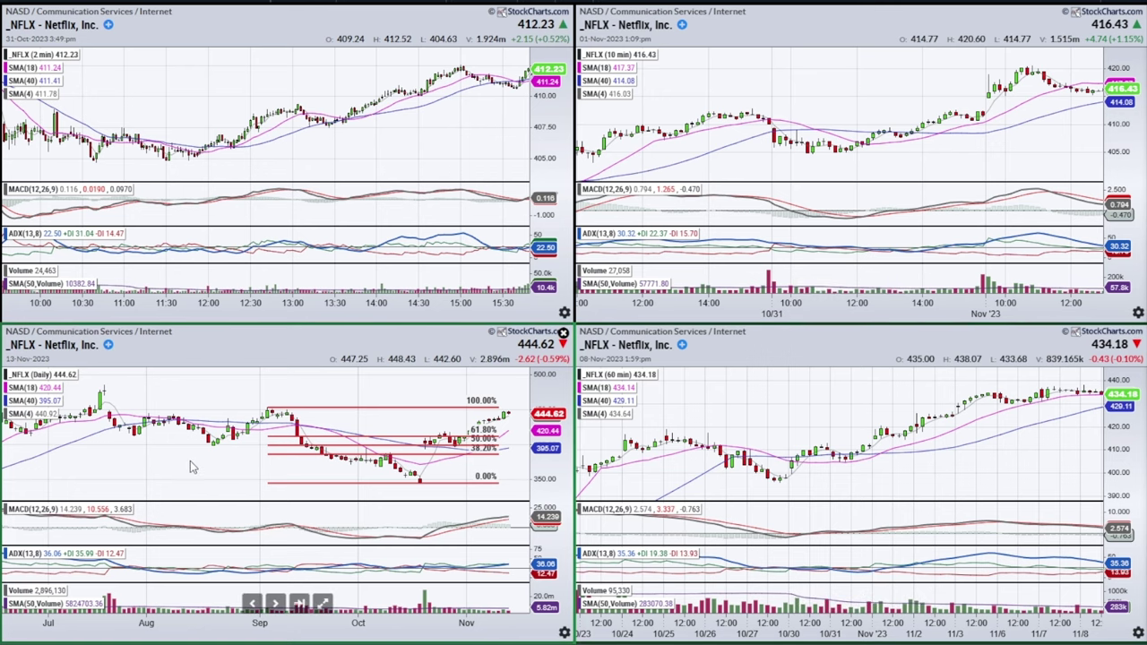
Enlarge the daily NFLX chart, mark the rebound from the October low and the 18- and 40-day averages freehand, and clear the marks
{"action": "left_click", "coordinate": [323, 604]}
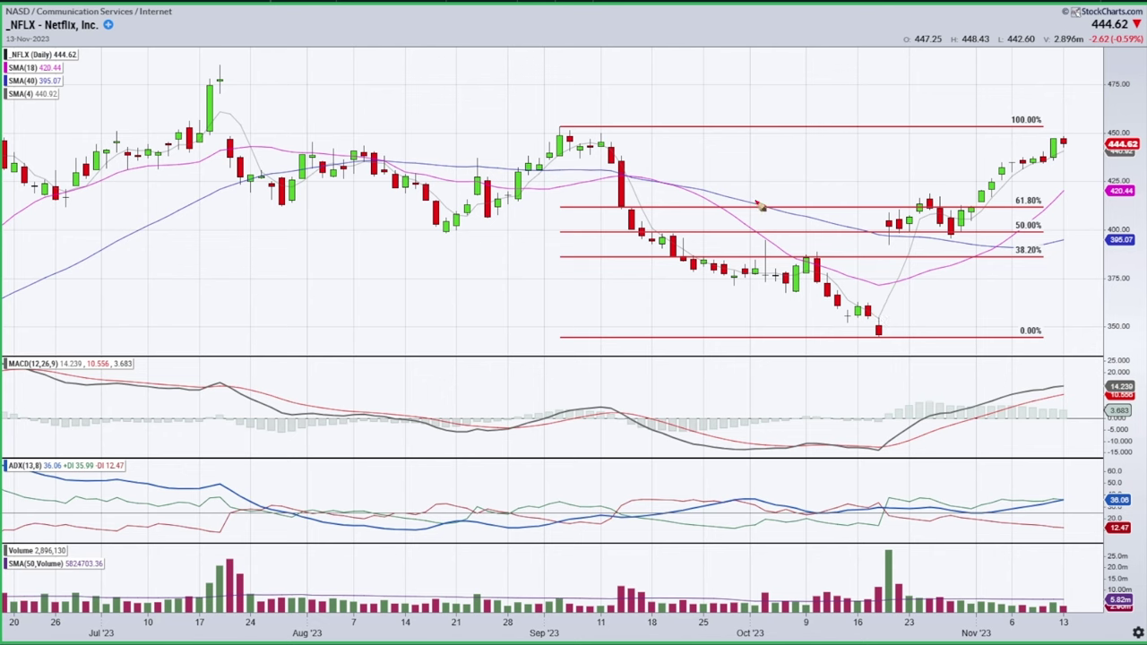
{"action": "left_click_drag", "start_coordinate": [878, 335], "coordinate": [908, 207]}
{"action": "left_click_drag", "start_coordinate": [883, 288], "coordinate": [964, 260]}
{"action": "left_click_drag", "start_coordinate": [904, 239], "coordinate": [966, 242]}
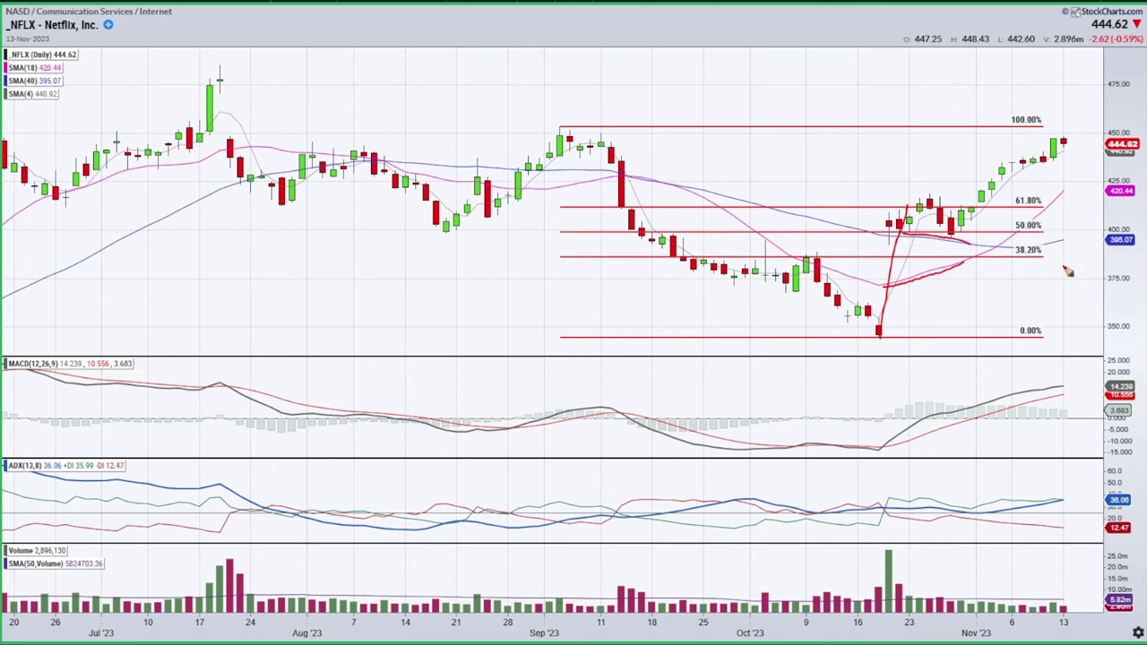
{"action": "left_click_drag", "start_coordinate": [874, 238], "coordinate": [990, 239]}
{"action": "key", "text": "Escape"}
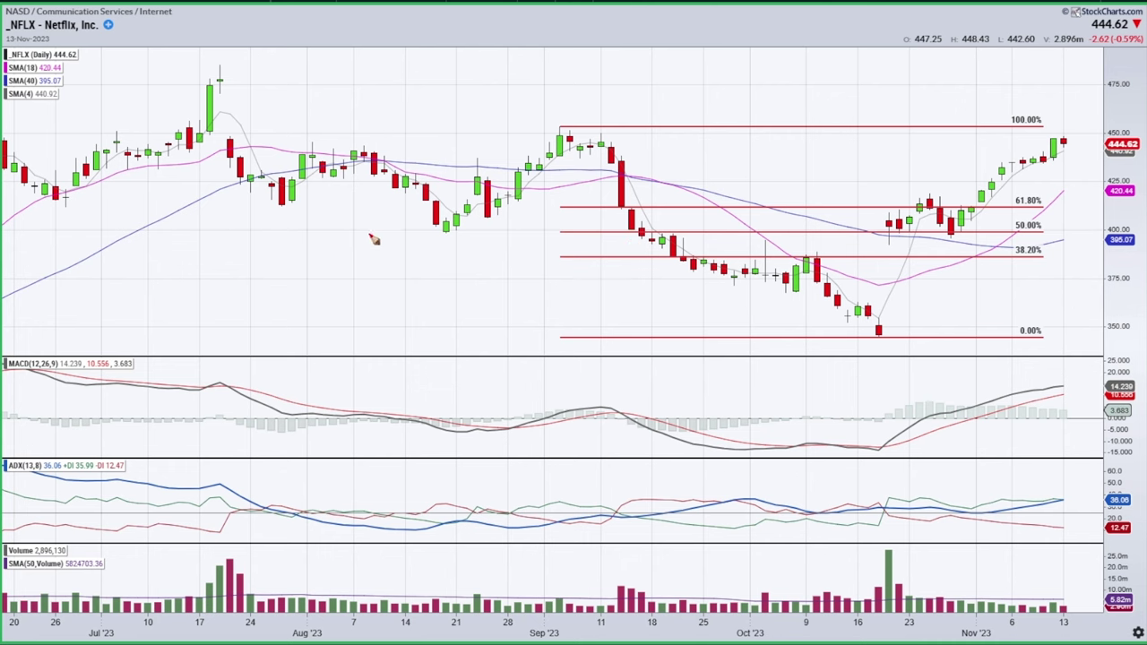
Draw a horizontal level through the August low, circle the key lows and trace the September–October decline and rebound on the daily chart
{"action": "left_click_drag", "start_coordinate": [356, 239], "coordinate": [1085, 240]}
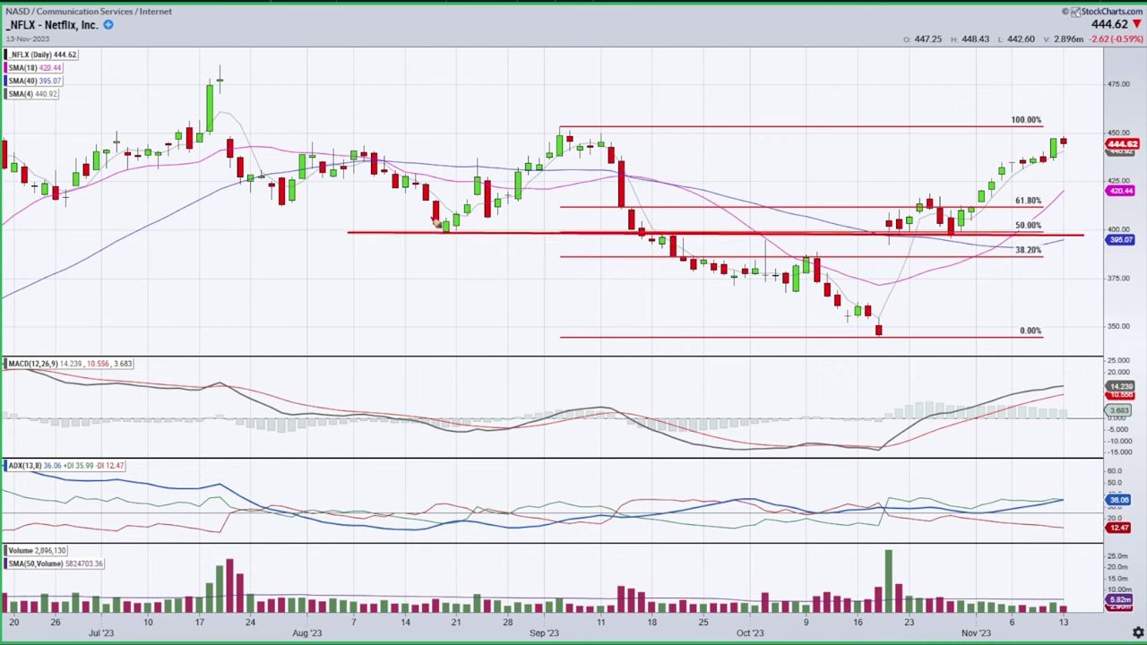
{"action": "mouse_move", "coordinate": [430, 219]}
{"action": "left_mouse_down"}
{"action": "mouse_move", "coordinate": [457, 216]}
{"action": "mouse_move", "coordinate": [434, 221]}
{"action": "left_mouse_up"}
{"action": "mouse_move", "coordinate": [602, 149]}
{"action": "left_mouse_down"}
{"action": "mouse_move", "coordinate": [755, 279]}
{"action": "mouse_move", "coordinate": [852, 306]}
{"action": "mouse_move", "coordinate": [896, 338]}
{"action": "mouse_move", "coordinate": [876, 318]}
{"action": "left_mouse_up"}
{"action": "mouse_move", "coordinate": [608, 154]}
{"action": "left_mouse_down"}
{"action": "mouse_move", "coordinate": [877, 330]}
{"action": "mouse_move", "coordinate": [893, 229]}
{"action": "mouse_move", "coordinate": [882, 215]}
{"action": "left_mouse_up"}
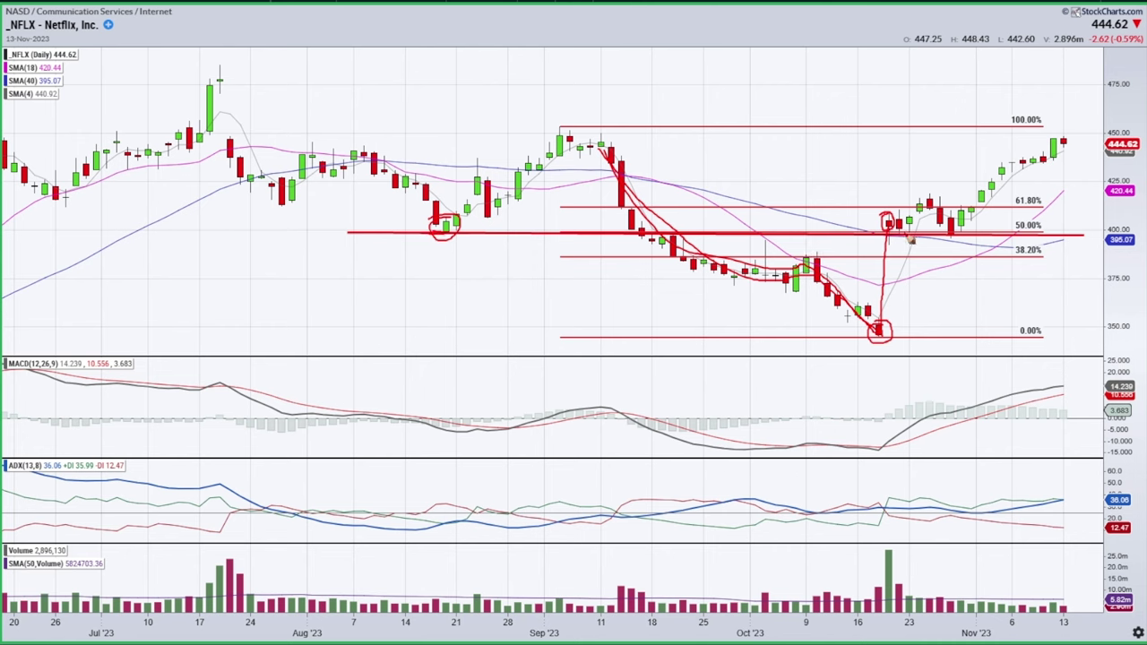
{"action": "left_click_drag", "start_coordinate": [911, 231], "coordinate": [934, 211]}
{"action": "key", "text": "e"}
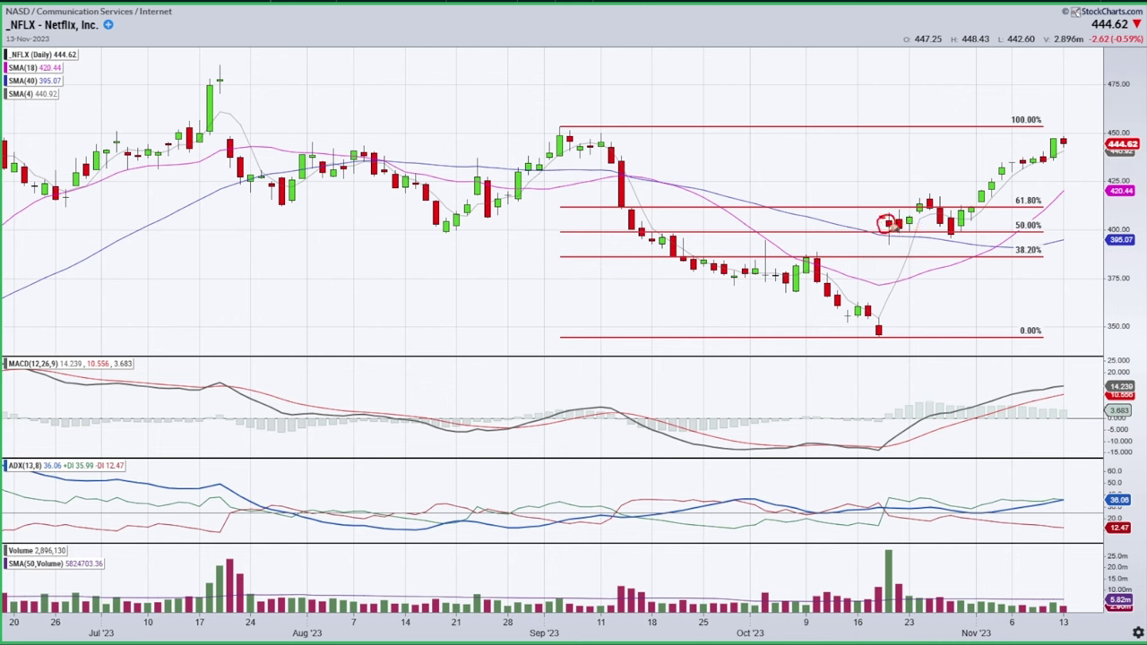
Underline the August low, highlight the 100%, 0% and 50% Fibonacci levels and the October rebound, and clear the marks
{"action": "key", "text": "e"}
{"action": "left_click_drag", "start_coordinate": [385, 233], "coordinate": [493, 233]}
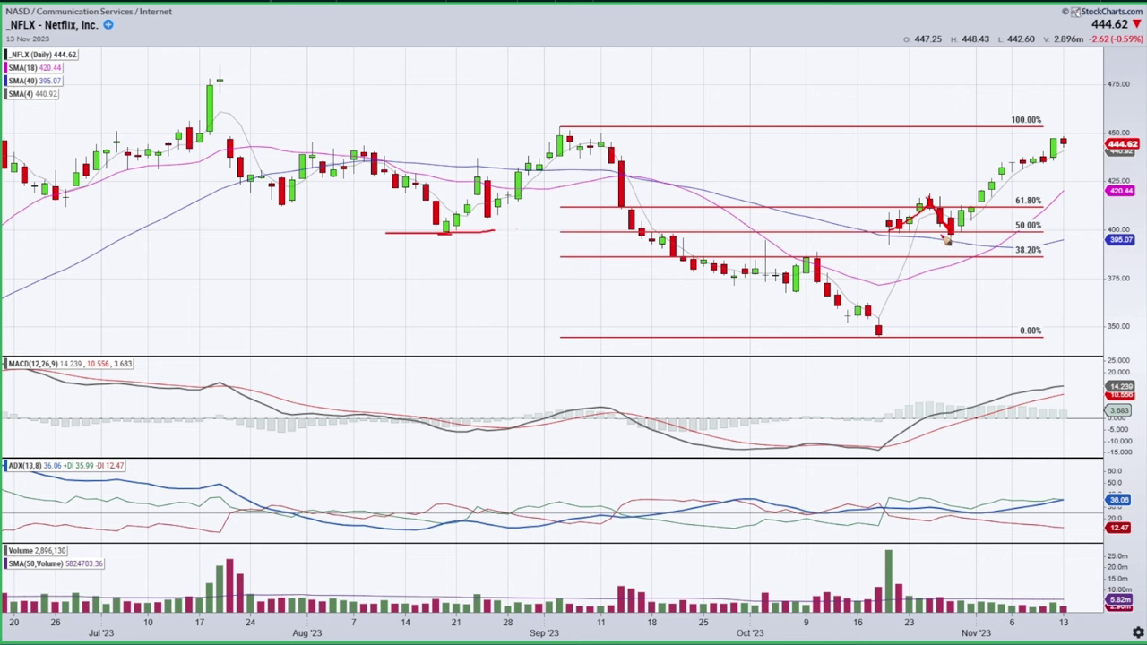
{"action": "left_click_drag", "start_coordinate": [574, 126], "coordinate": [541, 126]}
{"action": "left_click_drag", "start_coordinate": [581, 337], "coordinate": [556, 337]}
{"action": "left_click_drag", "start_coordinate": [879, 338], "coordinate": [895, 229]}
{"action": "left_click_drag", "start_coordinate": [599, 233], "coordinate": [640, 233]}
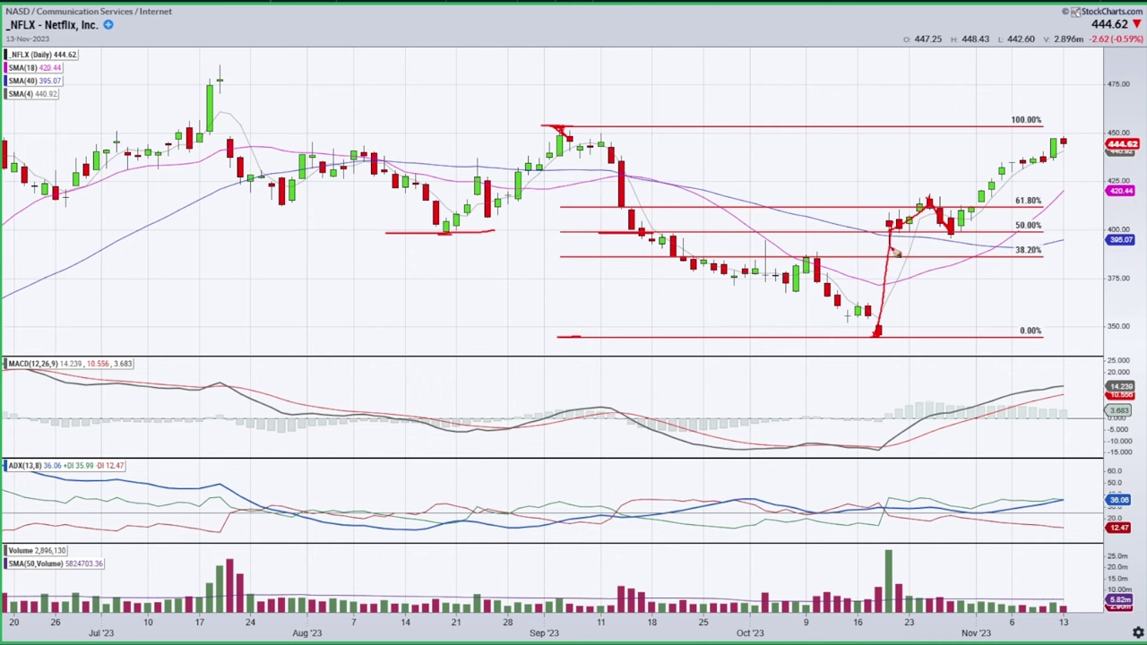
{"action": "key", "text": "e"}
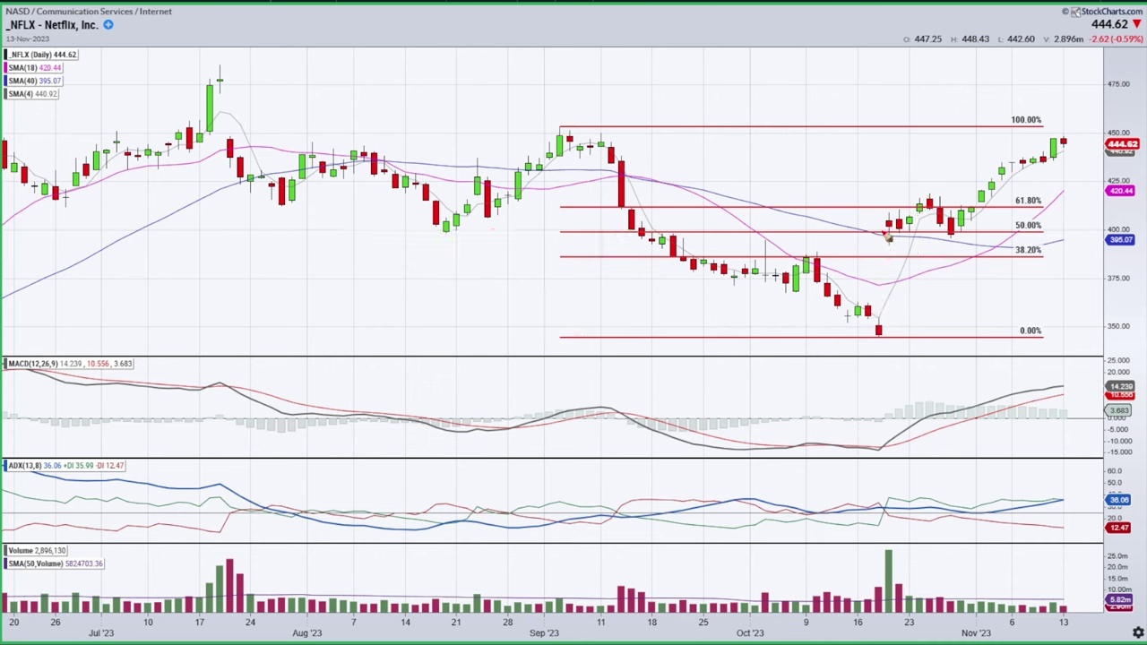
Trace the October rebound and the following pullback against the 38.2%, 50% and 61.8% Fibonacci levels, clearing the marks
{"action": "mouse_move", "coordinate": [880, 330]}
{"action": "left_mouse_down"}
{"action": "mouse_move", "coordinate": [889, 258]}
{"action": "mouse_move", "coordinate": [871, 260]}
{"action": "mouse_move", "coordinate": [923, 261]}
{"action": "mouse_move", "coordinate": [913, 215]}
{"action": "mouse_move", "coordinate": [941, 197]}
{"action": "left_mouse_up"}
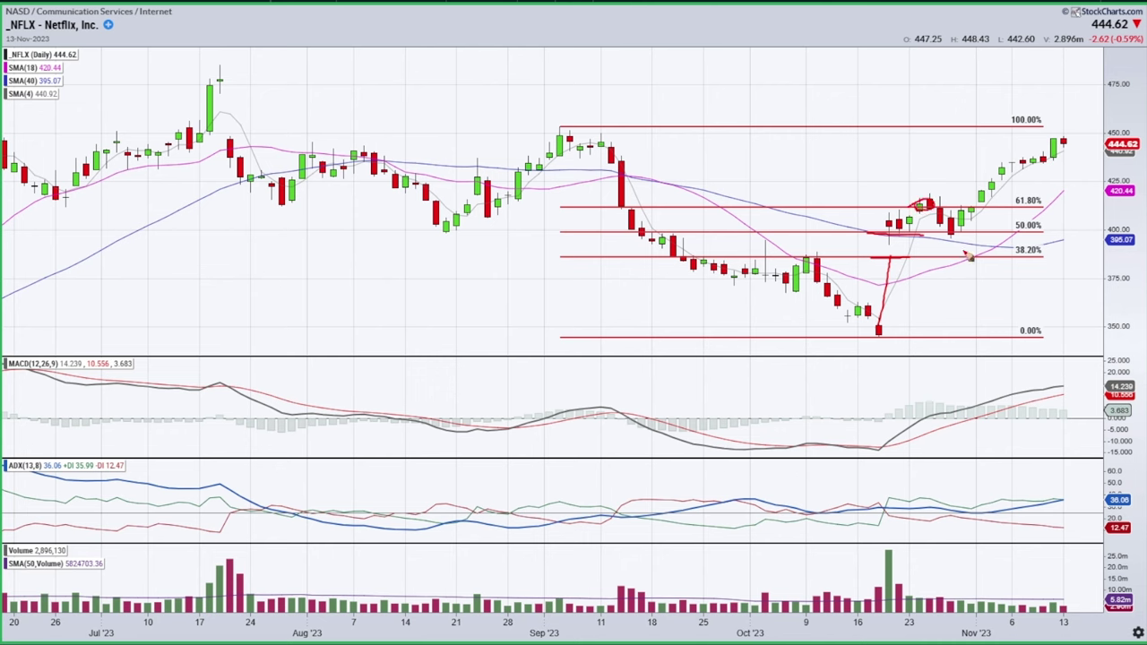
{"action": "key", "text": "e"}
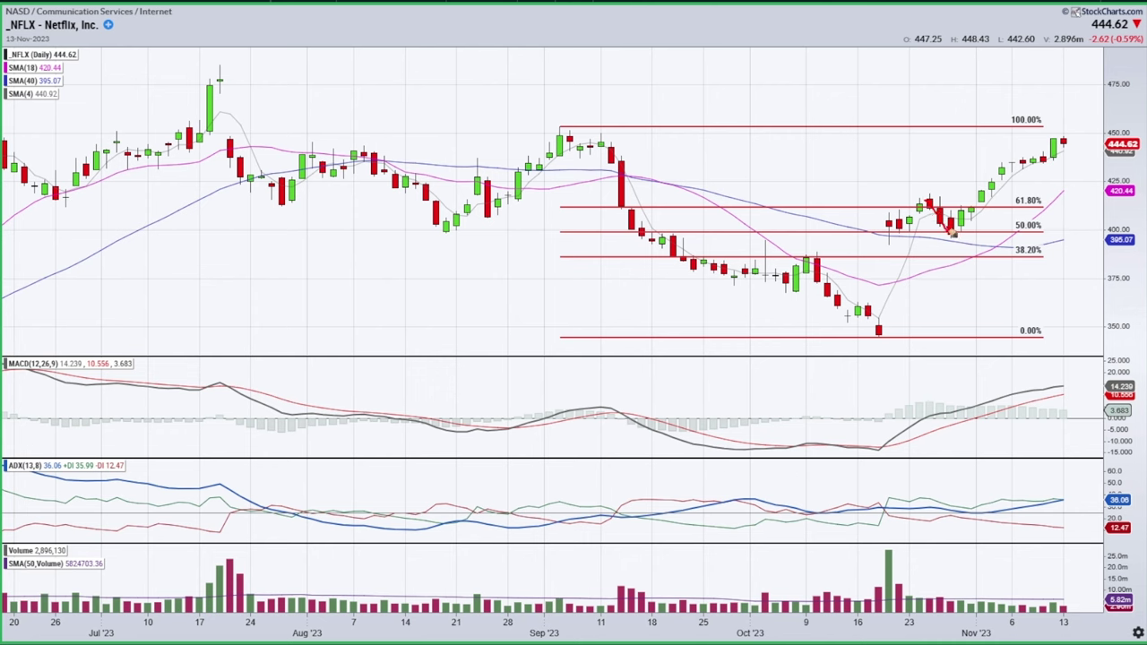
{"action": "left_click_drag", "start_coordinate": [948, 257], "coordinate": [971, 256]}
{"action": "mouse_move", "coordinate": [934, 206]}
{"action": "left_mouse_down"}
{"action": "mouse_move", "coordinate": [958, 237]}
{"action": "mouse_move", "coordinate": [879, 233]}
{"action": "mouse_move", "coordinate": [964, 237]}
{"action": "left_mouse_up"}
{"action": "key", "text": "e"}
Underline the matching August and late-October lows, circle the MACD near its zero line for the same pullback, and clear the marks
{"action": "mouse_move", "coordinate": [461, 237]}
{"action": "left_mouse_down"}
{"action": "mouse_move", "coordinate": [414, 235]}
{"action": "mouse_move", "coordinate": [492, 235]}
{"action": "mouse_move", "coordinate": [482, 239]}
{"action": "left_mouse_up"}
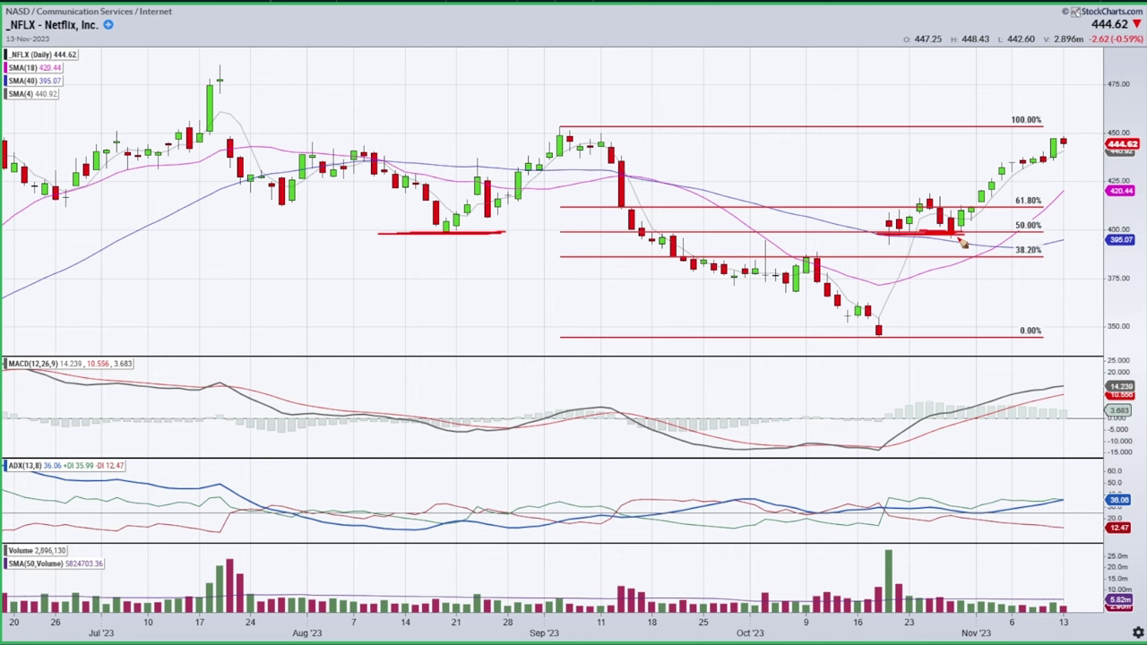
{"action": "mouse_move", "coordinate": [919, 415]}
{"action": "left_mouse_down"}
{"action": "mouse_move", "coordinate": [939, 400]}
{"action": "mouse_move", "coordinate": [970, 430]}
{"action": "mouse_move", "coordinate": [921, 412]}
{"action": "left_mouse_up"}
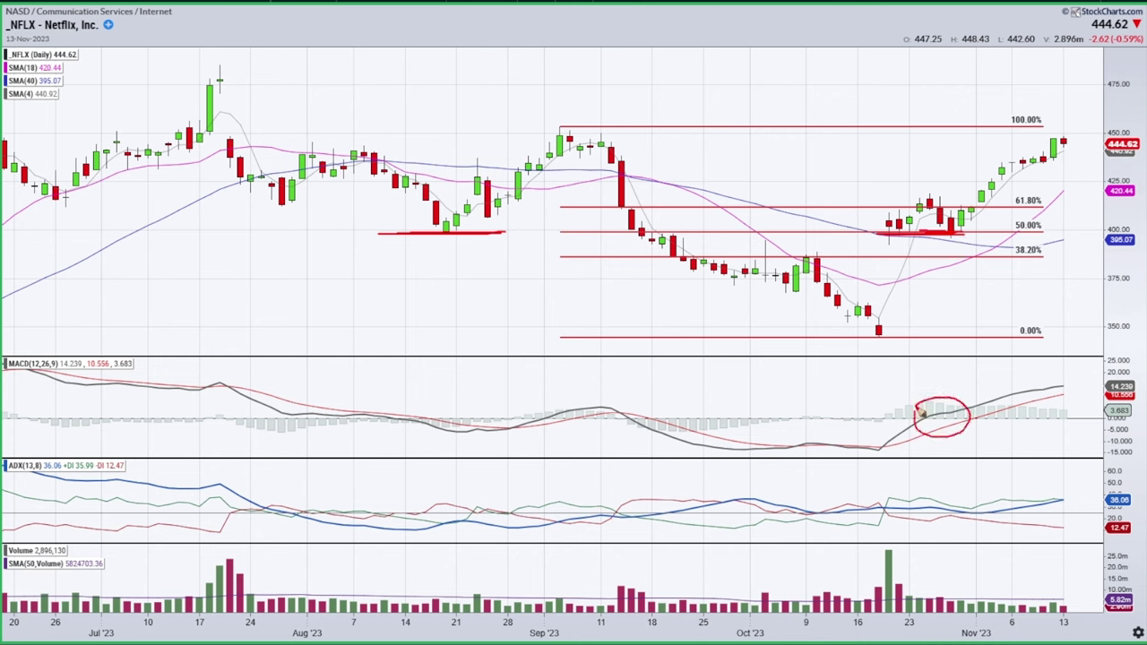
{"action": "key", "text": "e"}
{"action": "mouse_move", "coordinate": [926, 401]}
{"action": "left_mouse_down"}
{"action": "mouse_move", "coordinate": [956, 425]}
{"action": "mouse_move", "coordinate": [934, 417]}
{"action": "mouse_move", "coordinate": [950, 409]}
{"action": "mouse_move", "coordinate": [944, 428]}
{"action": "left_mouse_up"}
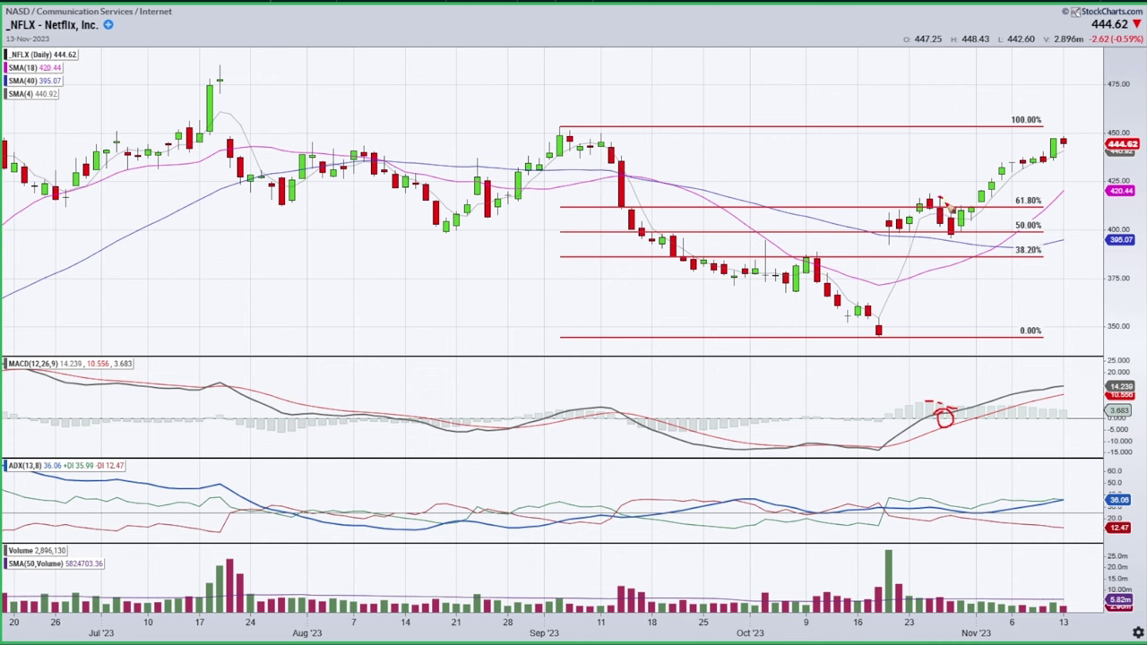
{"action": "key", "text": "e"}
Mark the ADX lines during the late-October rally, circle the pullback low, underline the August low, and exit drawing mode
{"action": "mouse_move", "coordinate": [882, 507]}
{"action": "left_mouse_down"}
{"action": "mouse_move", "coordinate": [905, 513]}
{"action": "mouse_move", "coordinate": [872, 507]}
{"action": "mouse_move", "coordinate": [972, 509]}
{"action": "left_mouse_up"}
{"action": "mouse_move", "coordinate": [863, 560]}
{"action": "left_mouse_down"}
{"action": "mouse_move", "coordinate": [914, 545]}
{"action": "mouse_move", "coordinate": [883, 553]}
{"action": "mouse_move", "coordinate": [893, 502]}
{"action": "left_mouse_up"}
{"action": "key", "text": "e"}
{"action": "mouse_move", "coordinate": [806, 503]}
{"action": "left_mouse_down"}
{"action": "mouse_move", "coordinate": [969, 504]}
{"action": "mouse_move", "coordinate": [943, 527]}
{"action": "mouse_move", "coordinate": [950, 506]}
{"action": "left_mouse_up"}
{"action": "mouse_move", "coordinate": [925, 192]}
{"action": "left_mouse_down"}
{"action": "mouse_move", "coordinate": [959, 236]}
{"action": "mouse_move", "coordinate": [946, 235]}
{"action": "left_mouse_up"}
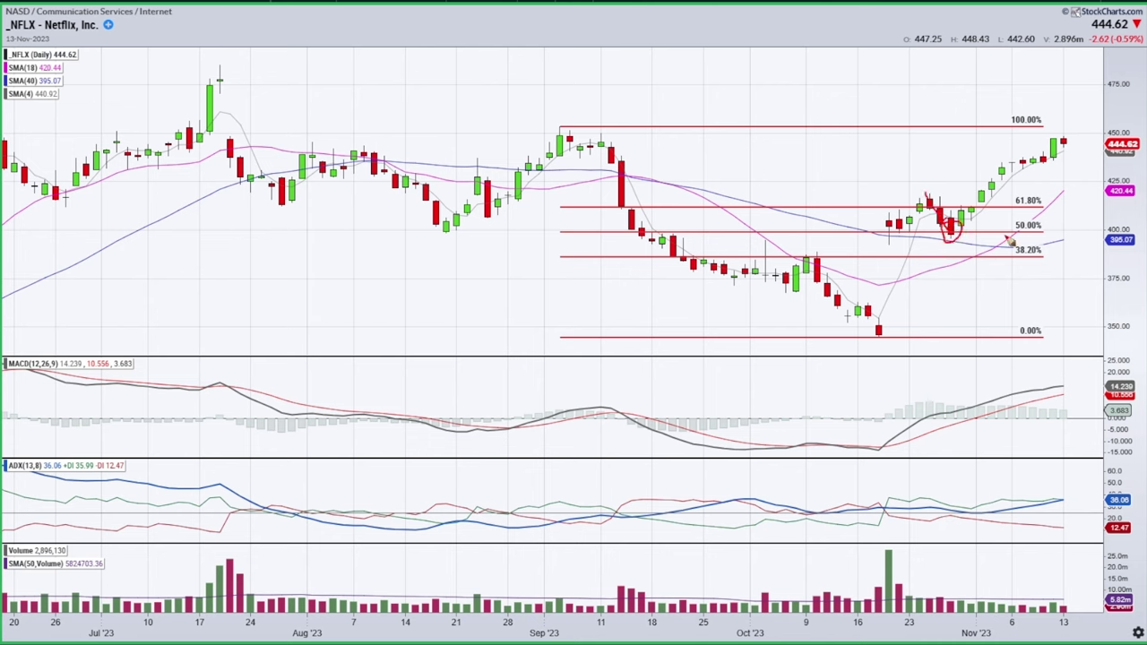
{"action": "left_click_drag", "start_coordinate": [414, 234], "coordinate": [476, 234]}
{"action": "key", "text": "Escape"}
Return to the four-chart layout and enlarge the 60-minute NFLX chart
{"action": "left_click", "coordinate": [740, 337]}
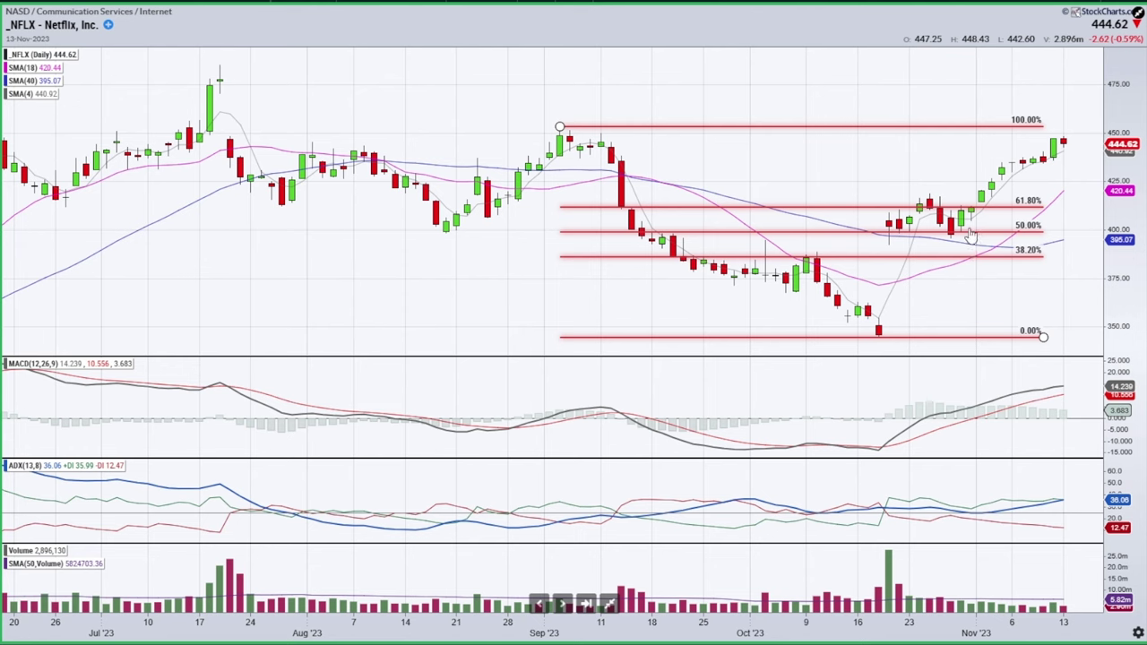
{"action": "left_click", "coordinate": [441, 306]}
{"action": "left_click", "coordinate": [608, 607]}
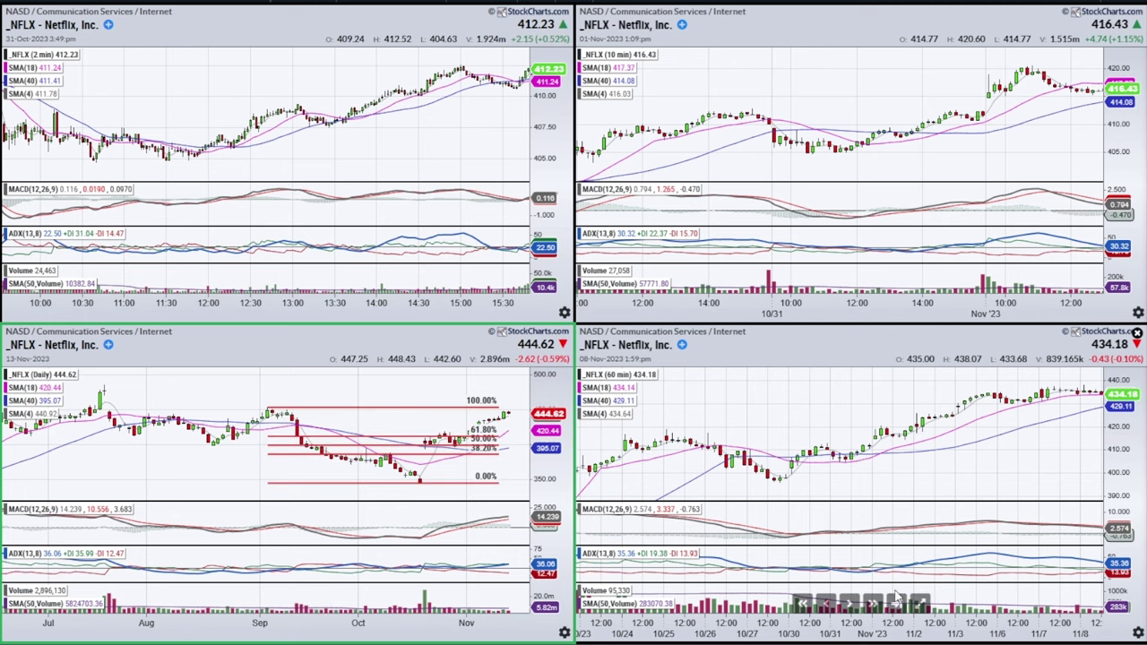
{"action": "left_click", "coordinate": [893, 605]}
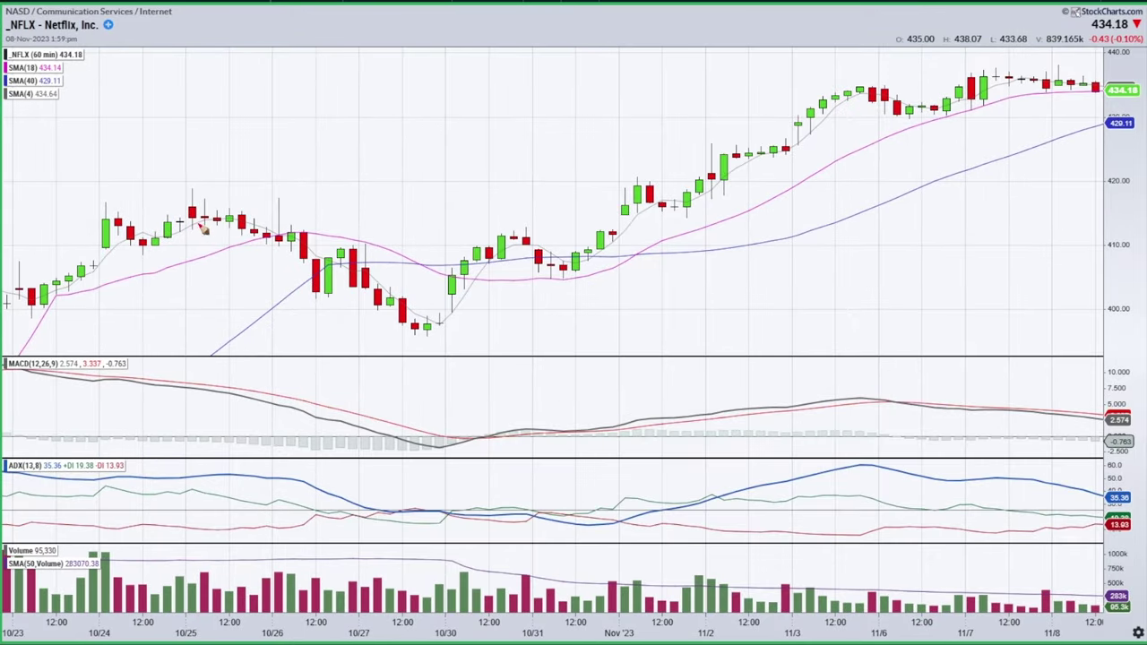
Trace the 10/25 to 10/27 decline on the 60-minute chart, mark the MACD zero line beneath it, and clear the marks
{"action": "mouse_move", "coordinate": [187, 205]}
{"action": "left_mouse_down"}
{"action": "mouse_move", "coordinate": [294, 244]}
{"action": "mouse_move", "coordinate": [322, 276]}
{"action": "mouse_move", "coordinate": [380, 292]}
{"action": "mouse_move", "coordinate": [428, 334]}
{"action": "left_mouse_up"}
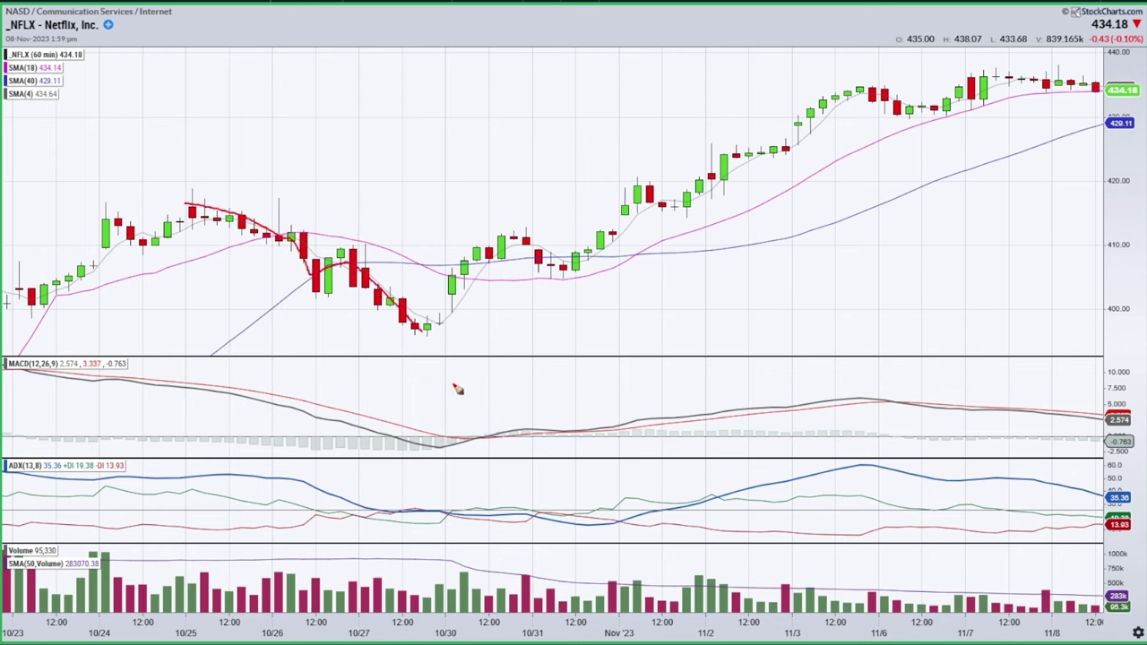
{"action": "left_click_drag", "start_coordinate": [385, 441], "coordinate": [518, 443]}
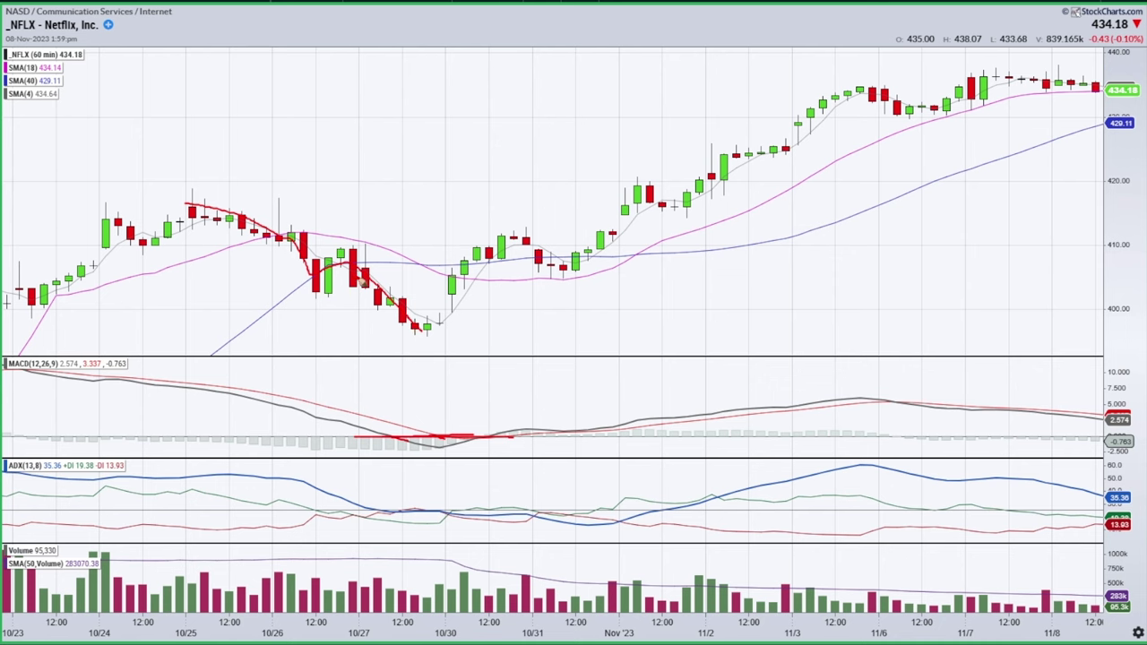
{"action": "left_click_drag", "start_coordinate": [433, 319], "coordinate": [459, 267]}
{"action": "left_click_drag", "start_coordinate": [208, 172], "coordinate": [528, 307]}
{"action": "key", "text": "e"}
Sketch the rebound from the 60-minute low and a horizontal level through that low, clearing the marks
{"action": "left_click_drag", "start_coordinate": [410, 325], "coordinate": [471, 252]}
{"action": "key", "text": "e"}
{"action": "mouse_move", "coordinate": [429, 326]}
{"action": "left_mouse_down"}
{"action": "mouse_move", "coordinate": [473, 273]}
{"action": "mouse_move", "coordinate": [461, 285]}
{"action": "mouse_move", "coordinate": [515, 267]}
{"action": "mouse_move", "coordinate": [576, 356]}
{"action": "left_mouse_up"}
{"action": "left_click_drag", "start_coordinate": [350, 329], "coordinate": [660, 328]}
{"action": "key", "text": "e"}
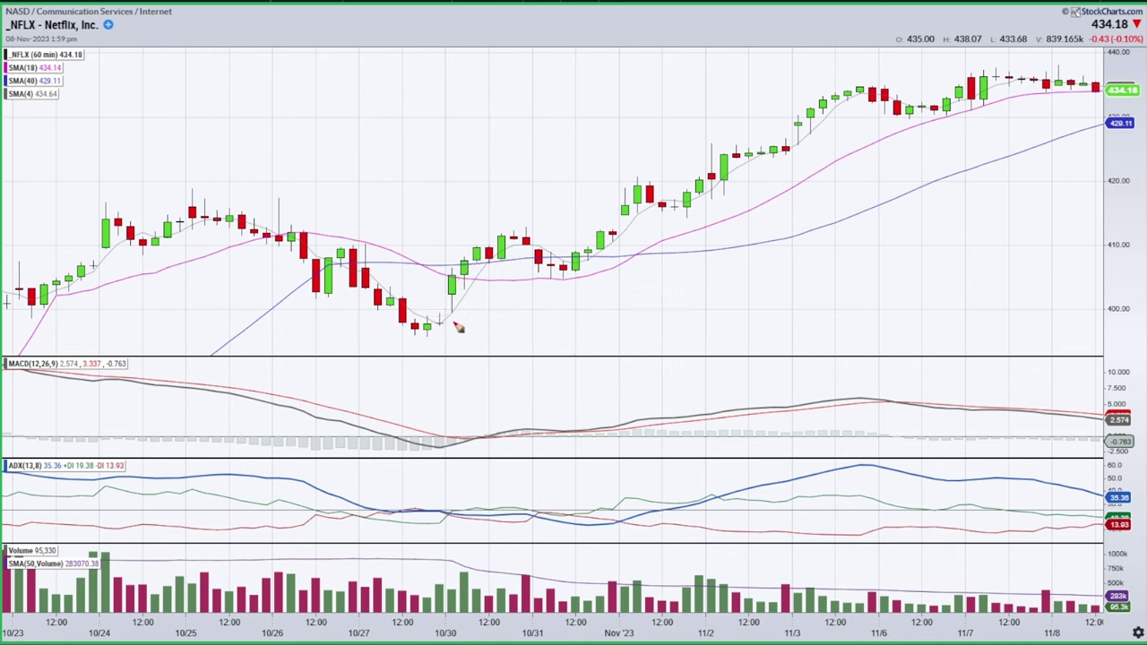
Trace the 10/30 rally on the 60-minute chart, mark the MACD line around 10/31, and clear the marks
{"action": "left_click_drag", "start_coordinate": [429, 329], "coordinate": [506, 241]}
{"action": "left_click_drag", "start_coordinate": [522, 431], "coordinate": [562, 427]}
{"action": "key", "text": "e"}
Mark the 10/31 pullback to the 18-period average with an underline and an arrow, mark the MACD below, and exit drawing mode
{"action": "mouse_move", "coordinate": [530, 249]}
{"action": "left_mouse_down"}
{"action": "mouse_move", "coordinate": [554, 271]}
{"action": "mouse_move", "coordinate": [574, 274]}
{"action": "mouse_move", "coordinate": [583, 260]}
{"action": "left_mouse_up"}
{"action": "mouse_move", "coordinate": [517, 234]}
{"action": "left_mouse_down"}
{"action": "mouse_move", "coordinate": [563, 276]}
{"action": "mouse_move", "coordinate": [588, 254]}
{"action": "left_mouse_up"}
{"action": "mouse_move", "coordinate": [589, 343]}
{"action": "left_mouse_down"}
{"action": "mouse_move", "coordinate": [564, 294]}
{"action": "mouse_move", "coordinate": [580, 298]}
{"action": "left_mouse_up"}
{"action": "left_click_drag", "start_coordinate": [515, 281], "coordinate": [597, 277]}
{"action": "left_click_drag", "start_coordinate": [531, 242], "coordinate": [547, 250]}
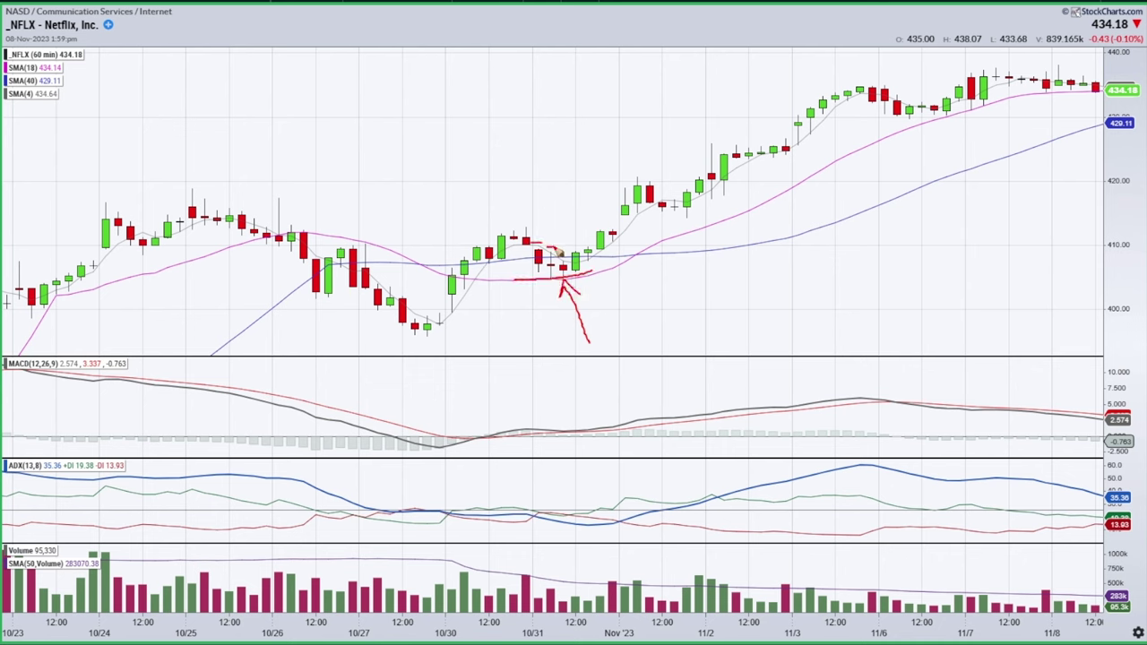
{"action": "left_click_drag", "start_coordinate": [554, 430], "coordinate": [572, 446]}
{"action": "key", "text": "Escape"}
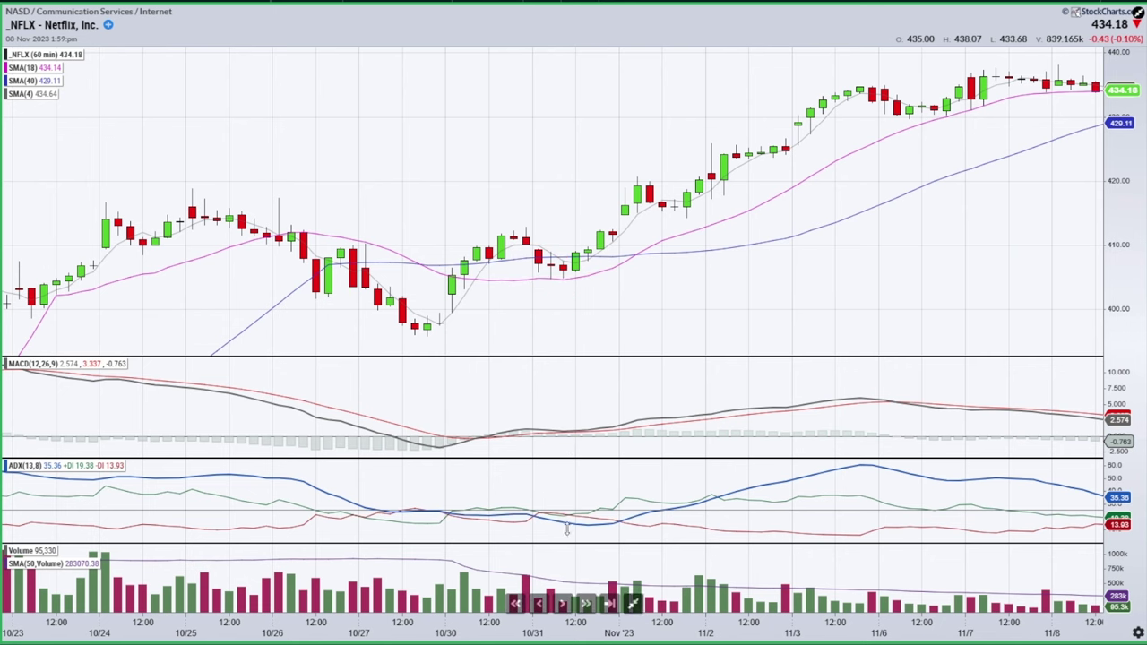
Return to the four-chart layout and mark the 10/31 drop on the 10-minute NFLX chart, including its volume, ADX and MACD
{"action": "left_click", "coordinate": [136, 365]}
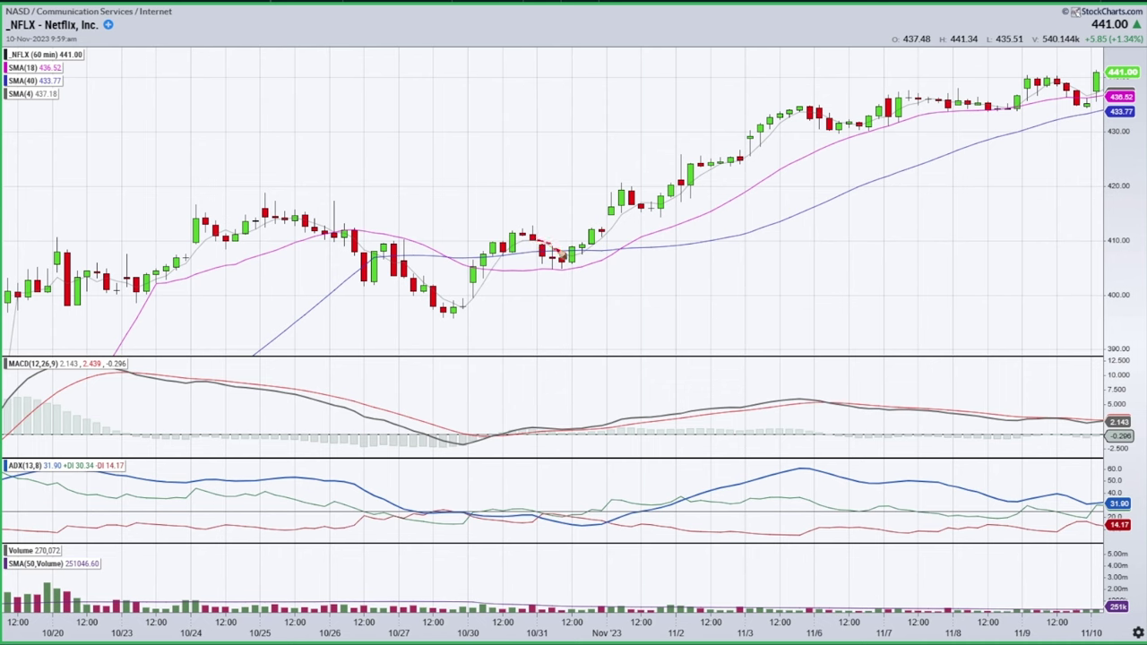
{"action": "key", "text": "Escape"}
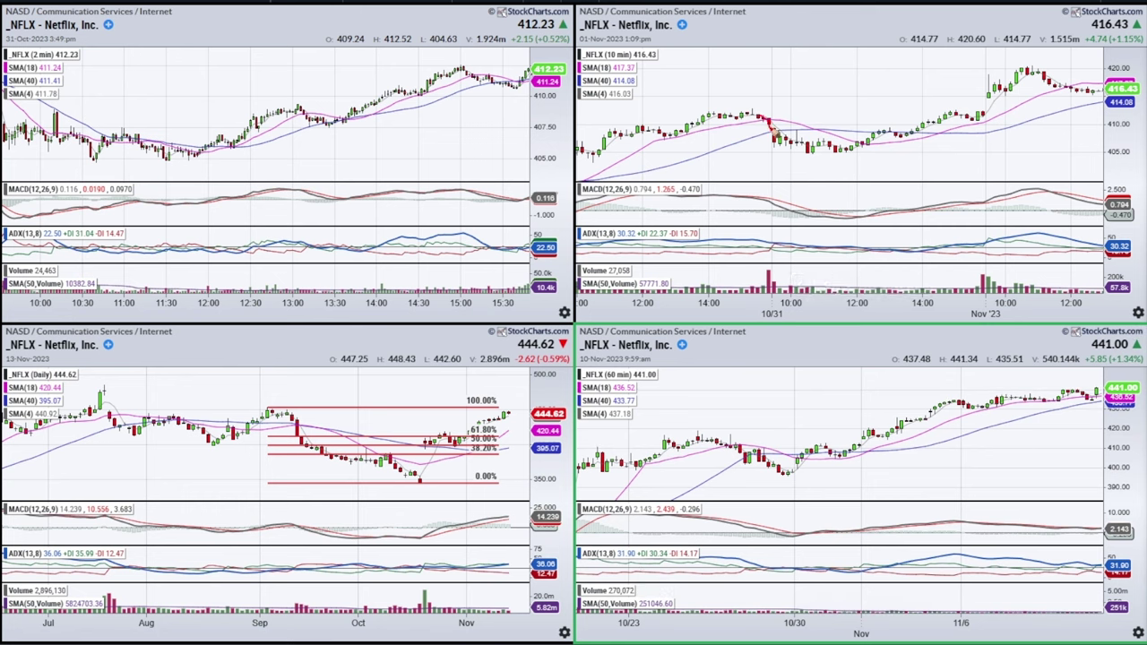
{"action": "mouse_move", "coordinate": [772, 136]}
{"action": "left_mouse_down"}
{"action": "mouse_move", "coordinate": [781, 148]}
{"action": "mouse_move", "coordinate": [769, 126]}
{"action": "left_mouse_up"}
{"action": "mouse_move", "coordinate": [781, 269]}
{"action": "left_mouse_down"}
{"action": "mouse_move", "coordinate": [766, 265]}
{"action": "mouse_move", "coordinate": [763, 288]}
{"action": "mouse_move", "coordinate": [778, 242]}
{"action": "mouse_move", "coordinate": [790, 249]}
{"action": "left_mouse_up"}
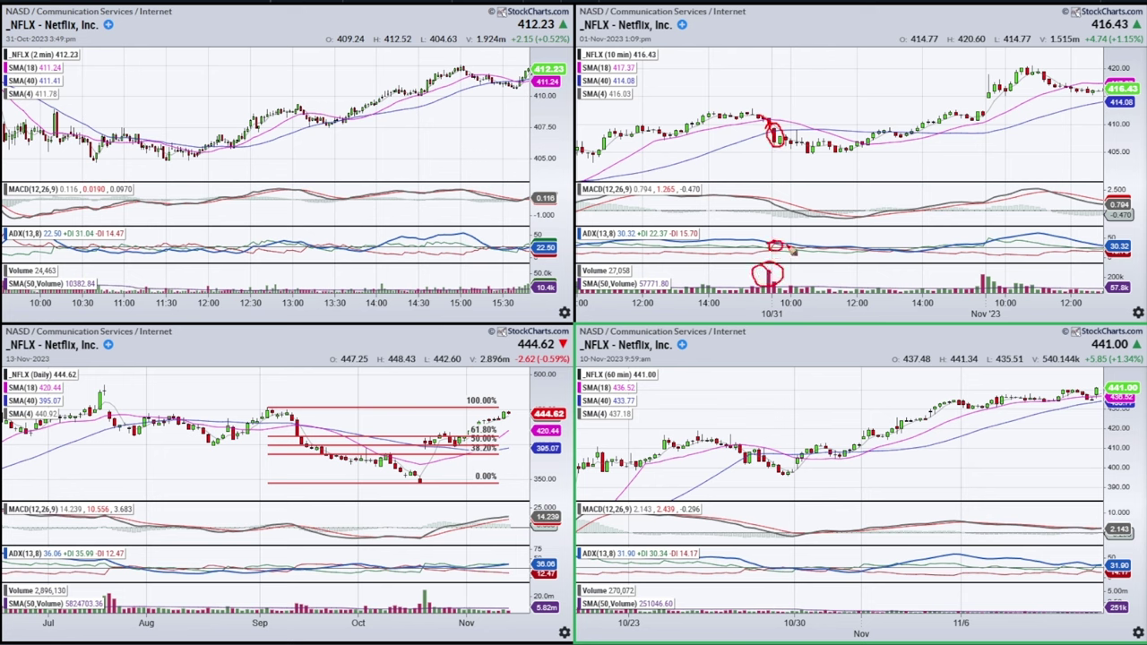
{"action": "left_click_drag", "start_coordinate": [771, 122], "coordinate": [829, 150]}
{"action": "left_click_drag", "start_coordinate": [760, 209], "coordinate": [871, 215]}
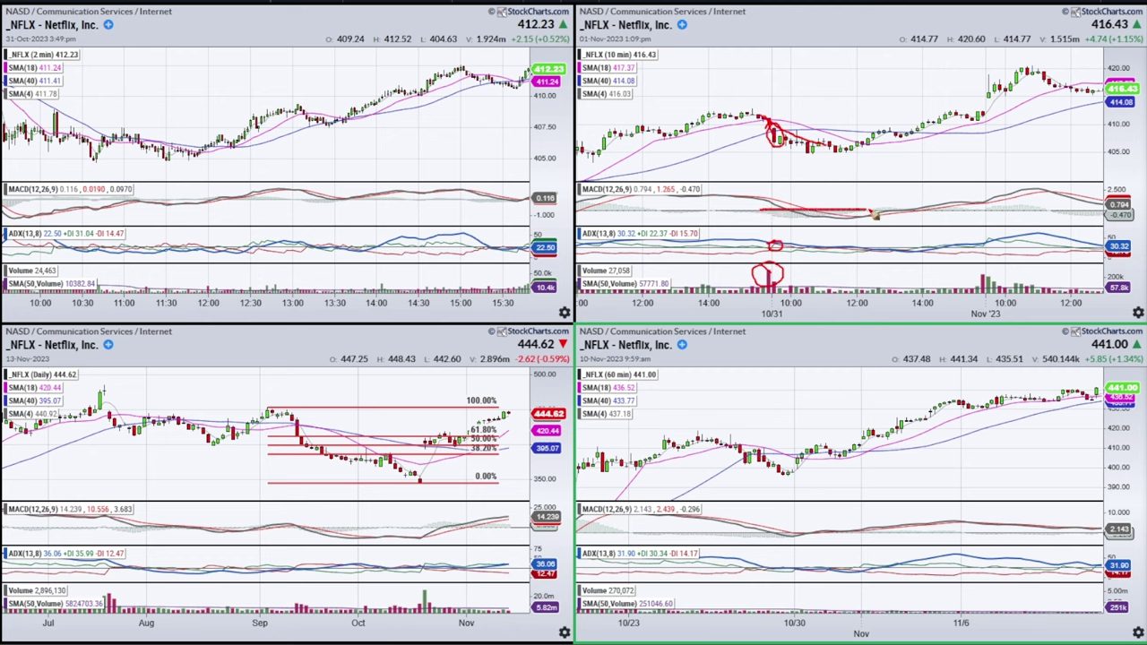
Mark the 10/31 recovery on the 10-minute chart and circle the corresponding MACD and ADX crossovers
{"action": "mouse_move", "coordinate": [823, 149]}
{"action": "left_mouse_down"}
{"action": "mouse_move", "coordinate": [883, 135]}
{"action": "mouse_move", "coordinate": [903, 138]}
{"action": "mouse_move", "coordinate": [901, 156]}
{"action": "left_mouse_up"}
{"action": "mouse_move", "coordinate": [890, 210]}
{"action": "left_mouse_down"}
{"action": "mouse_move", "coordinate": [918, 217]}
{"action": "mouse_move", "coordinate": [894, 202]}
{"action": "left_mouse_up"}
{"action": "mouse_move", "coordinate": [917, 240]}
{"action": "left_mouse_down"}
{"action": "mouse_move", "coordinate": [886, 244]}
{"action": "mouse_move", "coordinate": [887, 263]}
{"action": "mouse_move", "coordinate": [877, 257]}
{"action": "left_mouse_up"}
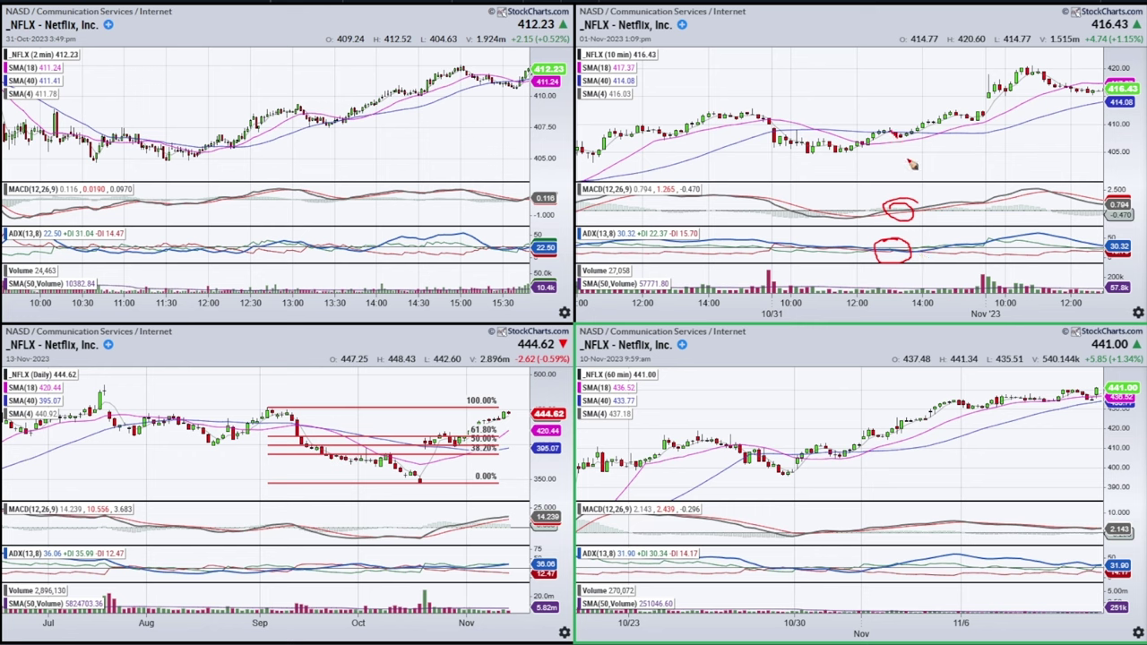
Draw an arrow from the 10-minute setup to the 2-minute chart, circle the 2-minute MACD and ADX around 13:30, and clear the marks
{"action": "mouse_move", "coordinate": [899, 140]}
{"action": "left_mouse_down"}
{"action": "mouse_move", "coordinate": [375, 125]}
{"action": "mouse_move", "coordinate": [400, 136]}
{"action": "left_mouse_up"}
{"action": "left_click_drag", "start_coordinate": [330, 201], "coordinate": [353, 195]}
{"action": "mouse_move", "coordinate": [340, 240]}
{"action": "left_mouse_down"}
{"action": "mouse_move", "coordinate": [328, 251]}
{"action": "mouse_move", "coordinate": [344, 258]}
{"action": "mouse_move", "coordinate": [353, 242]}
{"action": "left_mouse_up"}
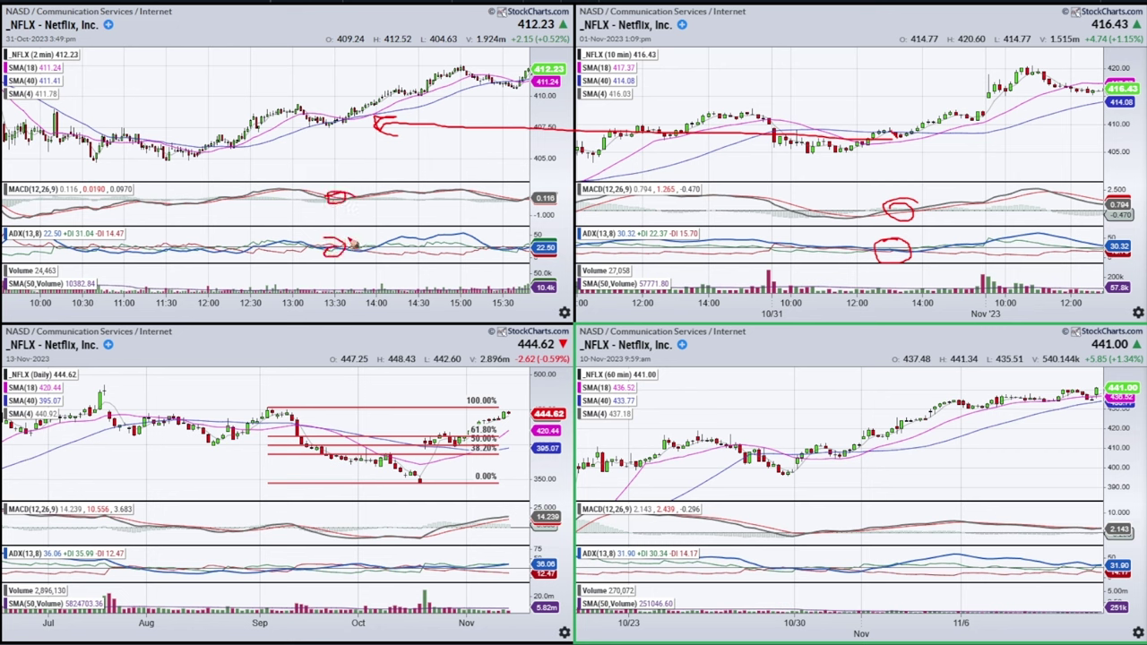
{"action": "key", "text": "Escape"}
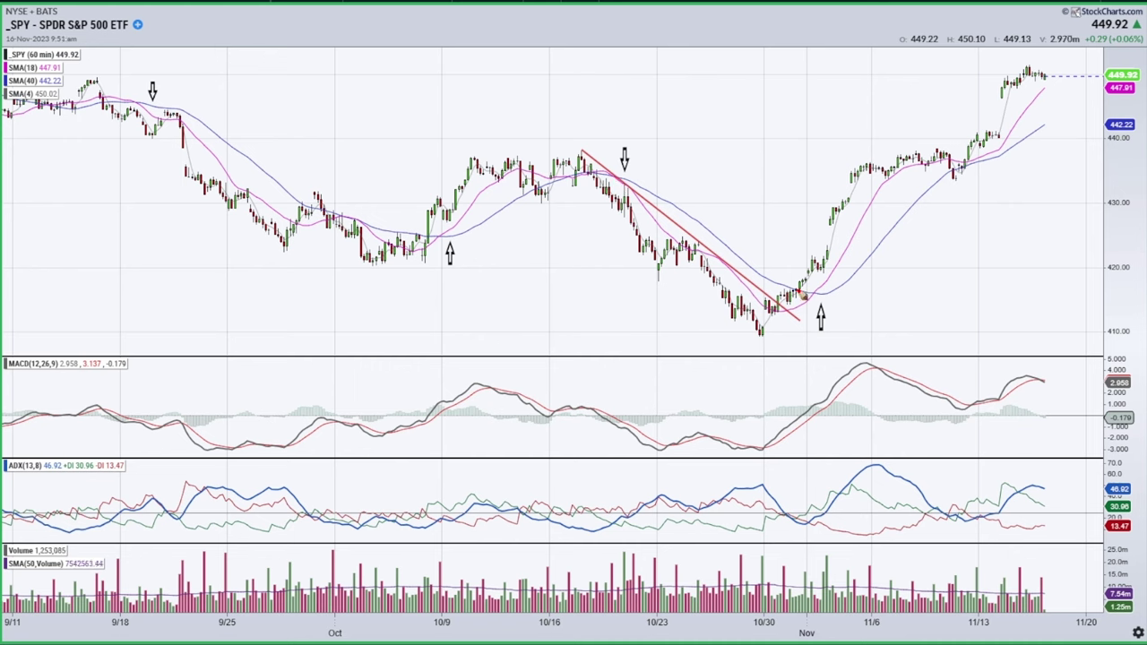
Mark the late-October low and the break above the red trendline on the 60-minute SPY chart, and clear the marks
{"action": "left_click_drag", "start_coordinate": [761, 334], "coordinate": [783, 289]}
{"action": "key", "text": "ctrl+z"}
{"action": "mouse_move", "coordinate": [784, 292]}
{"action": "left_mouse_down"}
{"action": "mouse_move", "coordinate": [793, 309]}
{"action": "mouse_move", "coordinate": [798, 295]}
{"action": "mouse_move", "coordinate": [806, 303]}
{"action": "left_mouse_up"}
{"action": "left_click_drag", "start_coordinate": [756, 337], "coordinate": [765, 337]}
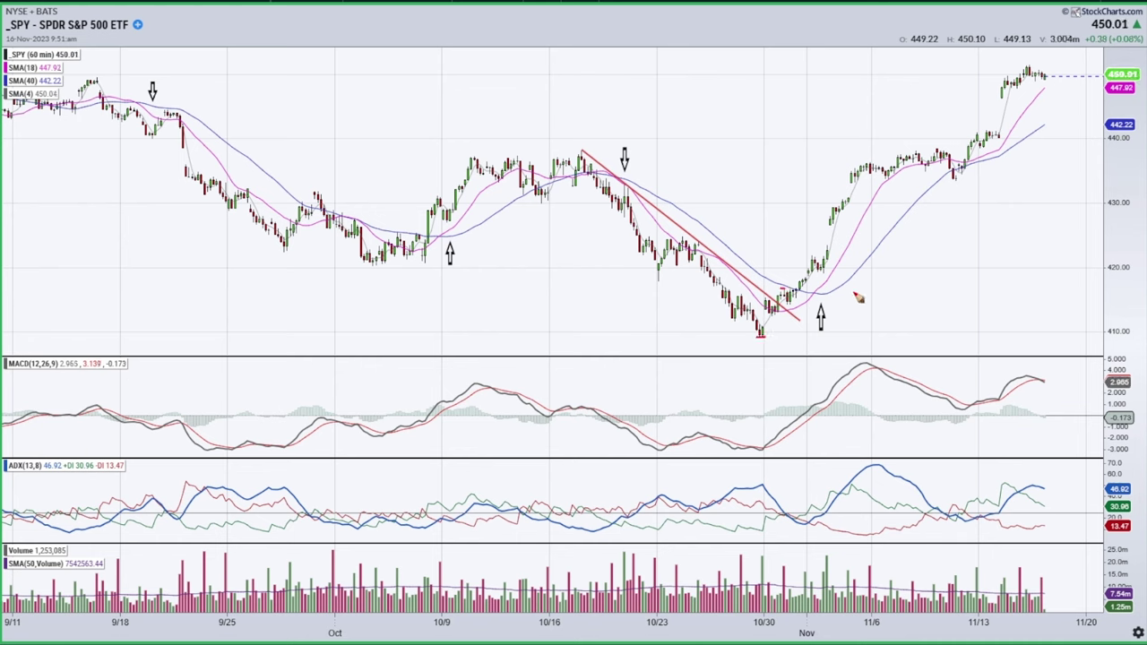
{"action": "left_click_drag", "start_coordinate": [855, 296], "coordinate": [858, 310]}
{"action": "left_click_drag", "start_coordinate": [752, 335], "coordinate": [772, 335]}
{"action": "key", "text": "e"}
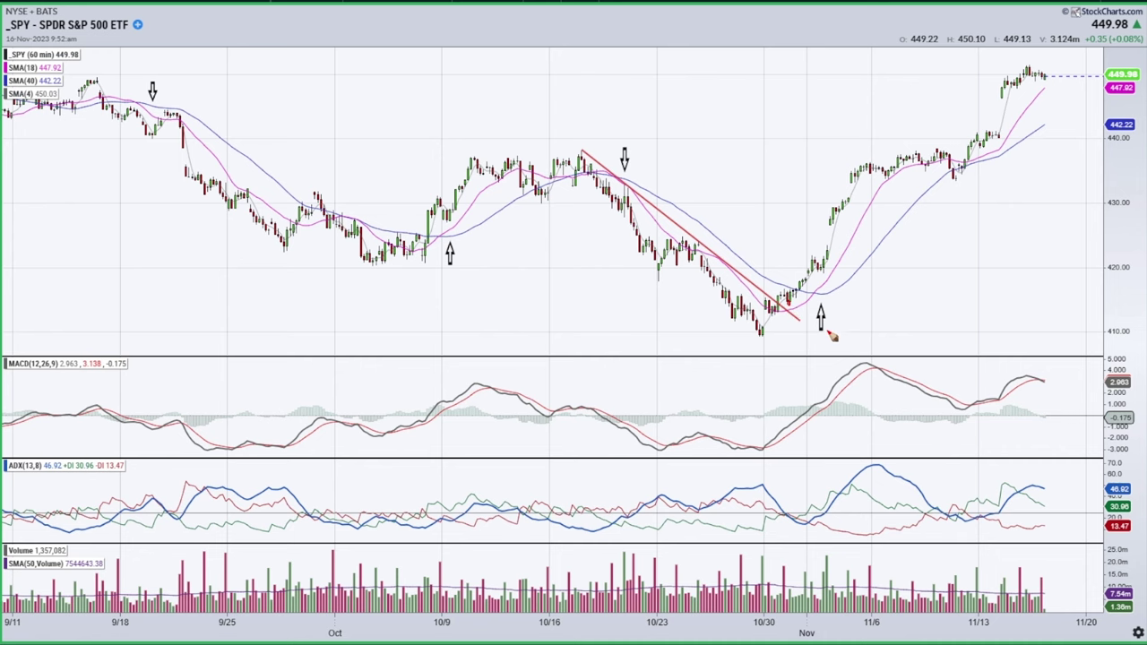
Mark the moving averages and price pullback beside the September down arrow on the 60-minute SPY chart
{"action": "scroll", "coordinate": [659, 197], "scroll_direction": "up", "scroll_amount": 3}
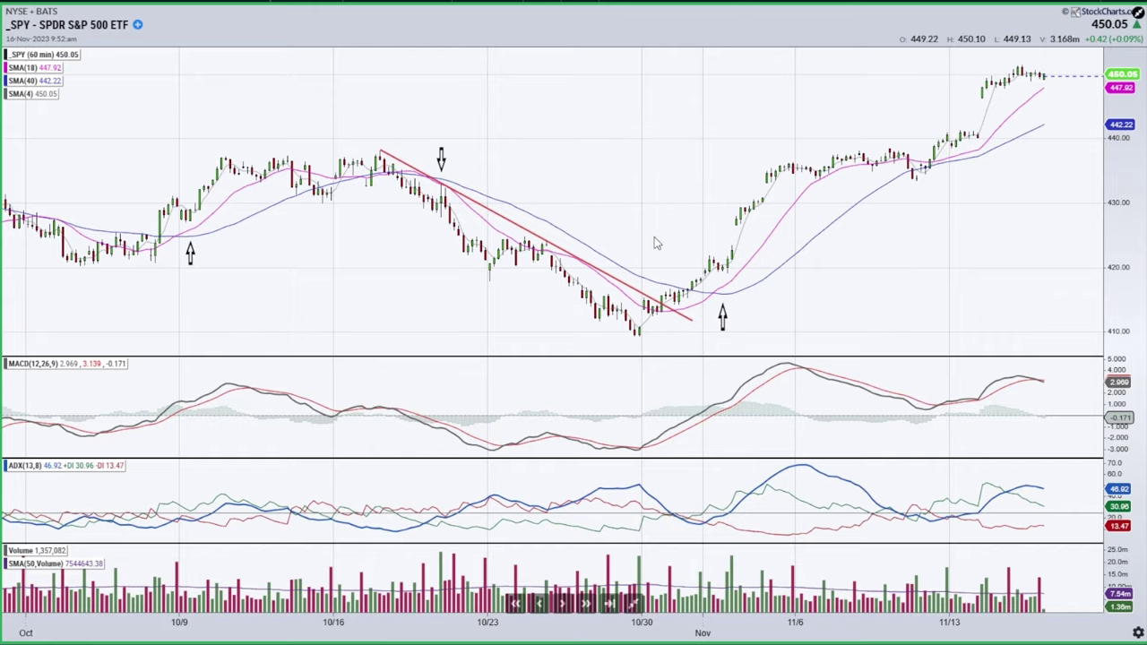
{"action": "scroll", "coordinate": [657, 244], "scroll_direction": "down", "scroll_amount": 3}
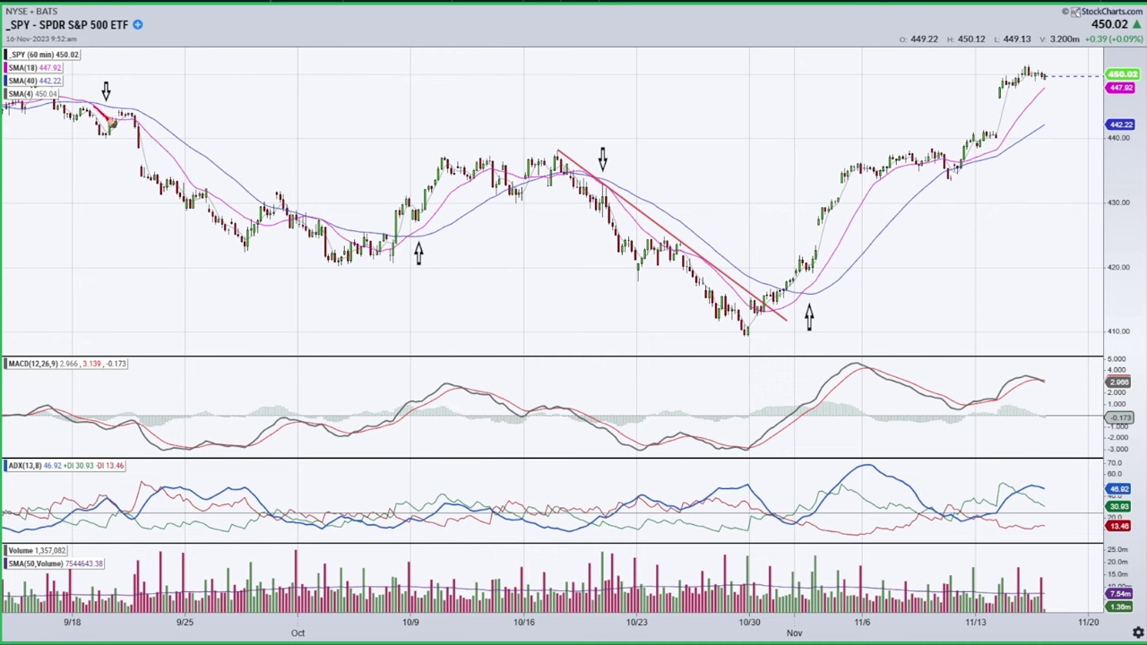
{"action": "left_click_drag", "start_coordinate": [106, 111], "coordinate": [119, 111]}
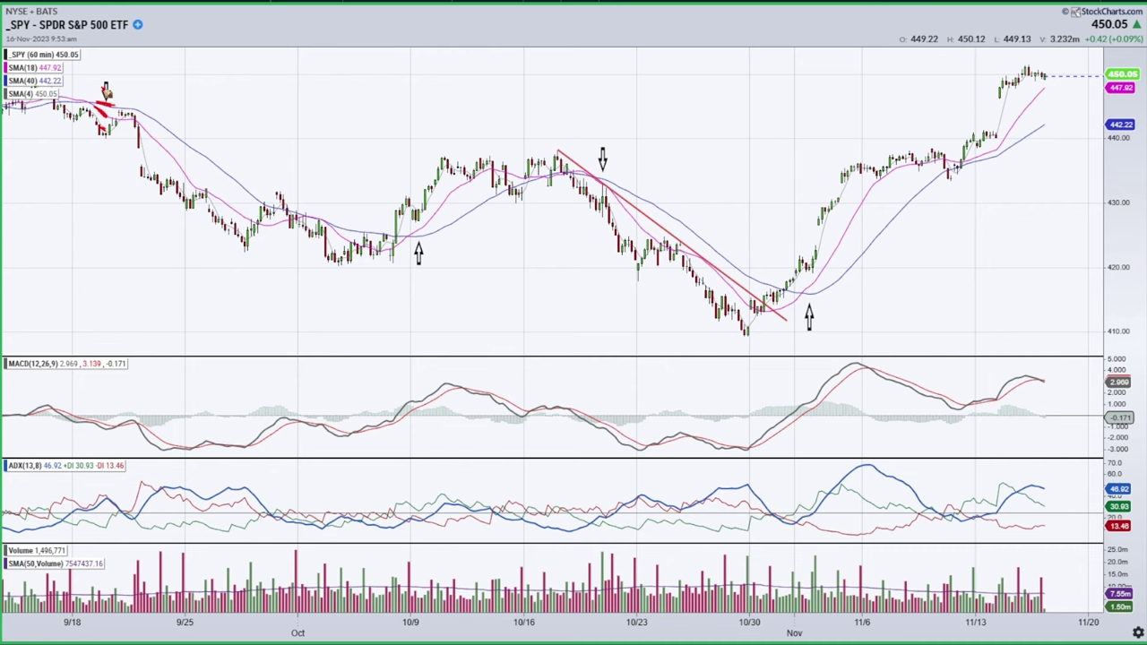
Trace the decline following the September down arrow on the 60-minute SPY chart, circle the pullback beneath the arrow, and clear the marks
{"action": "left_click_drag", "start_coordinate": [103, 105], "coordinate": [208, 157]}
{"action": "mouse_move", "coordinate": [97, 117]}
{"action": "left_mouse_down"}
{"action": "mouse_move", "coordinate": [137, 172]}
{"action": "mouse_move", "coordinate": [187, 210]}
{"action": "left_mouse_up"}
{"action": "key", "text": "Escape"}
{"action": "mouse_move", "coordinate": [88, 139]}
{"action": "left_mouse_down"}
{"action": "mouse_move", "coordinate": [126, 103]}
{"action": "mouse_move", "coordinate": [101, 94]}
{"action": "left_mouse_up"}
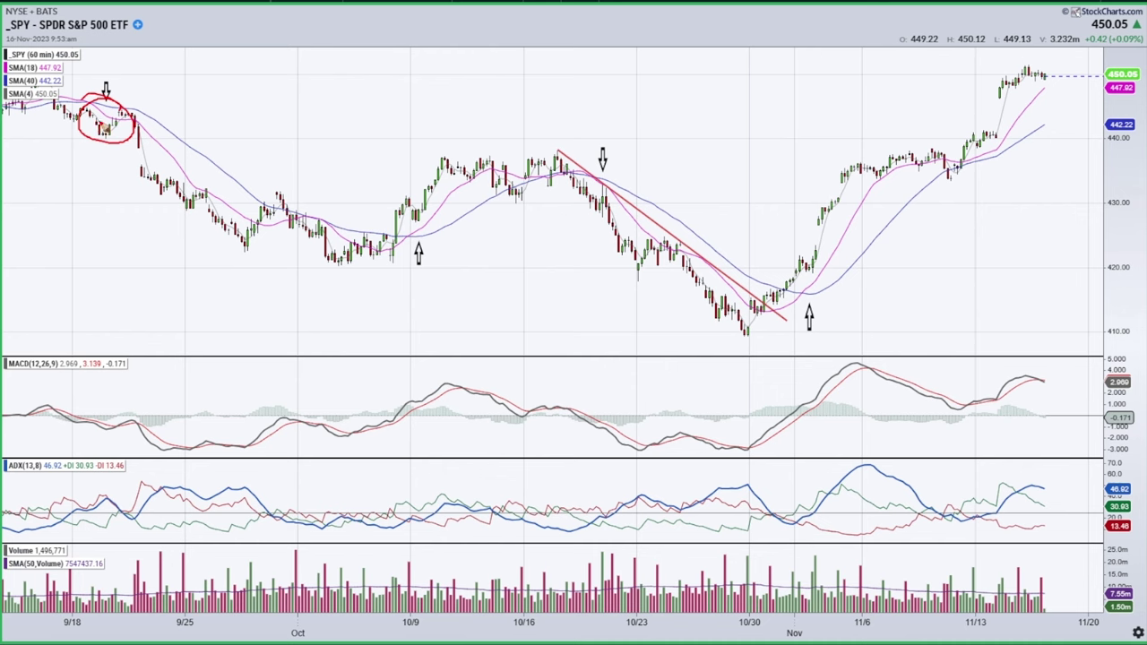
{"action": "mouse_move", "coordinate": [92, 111]}
{"action": "left_mouse_down"}
{"action": "mouse_move", "coordinate": [111, 127]}
{"action": "mouse_move", "coordinate": [120, 113]}
{"action": "left_mouse_up"}
{"action": "key", "text": "ctrl+z"}
Trace the move into the 10/9 up arrow, mark the pullbacks at the following down and up arrows, and clear the marks
{"action": "mouse_move", "coordinate": [180, 171]}
{"action": "left_mouse_down"}
{"action": "mouse_move", "coordinate": [328, 247]}
{"action": "mouse_move", "coordinate": [385, 254]}
{"action": "left_mouse_up"}
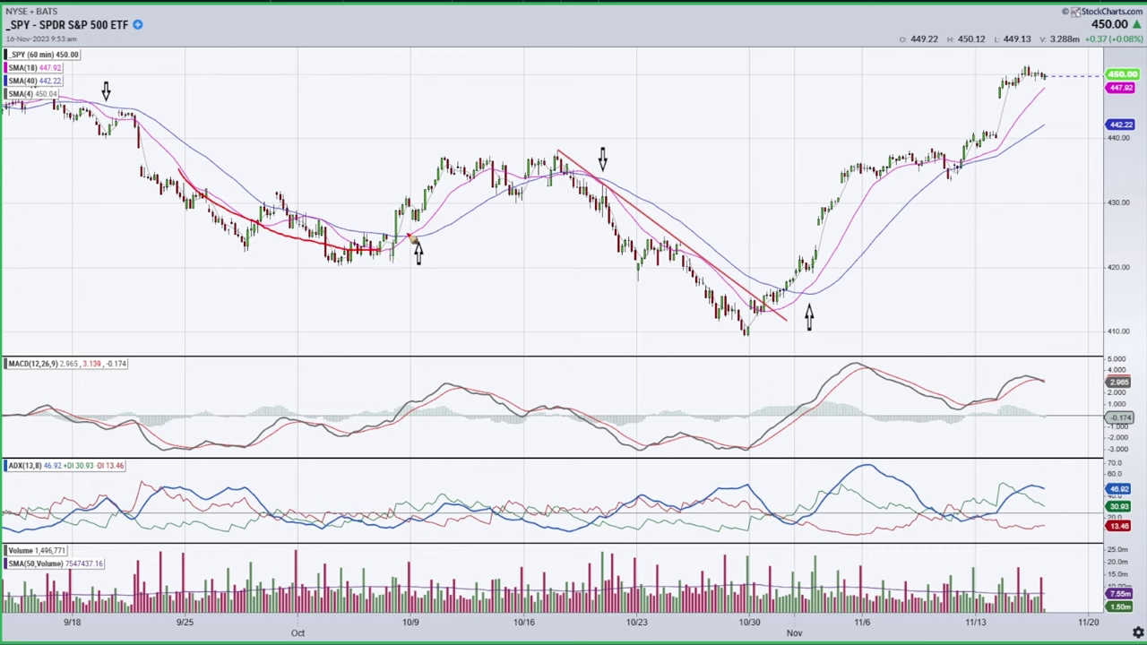
{"action": "mouse_move", "coordinate": [408, 231]}
{"action": "left_mouse_down"}
{"action": "mouse_move", "coordinate": [426, 235]}
{"action": "mouse_move", "coordinate": [425, 213]}
{"action": "mouse_move", "coordinate": [473, 174]}
{"action": "left_mouse_up"}
{"action": "mouse_move", "coordinate": [592, 181]}
{"action": "left_mouse_down"}
{"action": "mouse_move", "coordinate": [610, 193]}
{"action": "mouse_move", "coordinate": [599, 167]}
{"action": "mouse_move", "coordinate": [616, 202]}
{"action": "mouse_move", "coordinate": [595, 177]}
{"action": "left_mouse_up"}
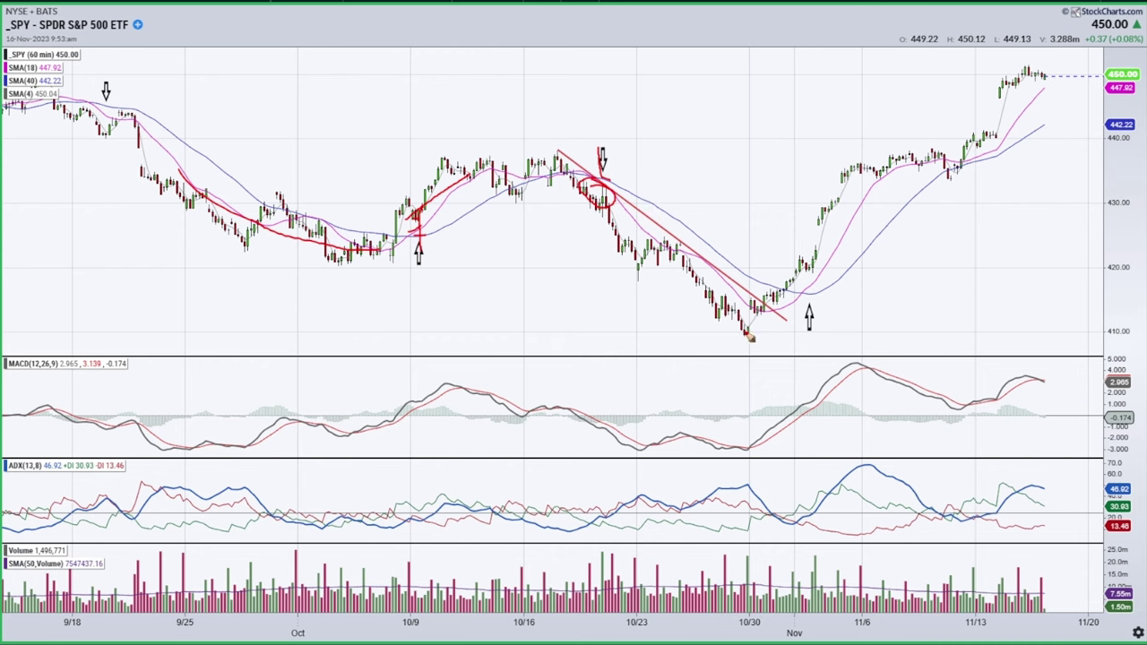
{"action": "mouse_move", "coordinate": [804, 264]}
{"action": "left_mouse_down"}
{"action": "mouse_move", "coordinate": [818, 265]}
{"action": "mouse_move", "coordinate": [817, 286]}
{"action": "left_mouse_up"}
{"action": "key", "text": "e"}
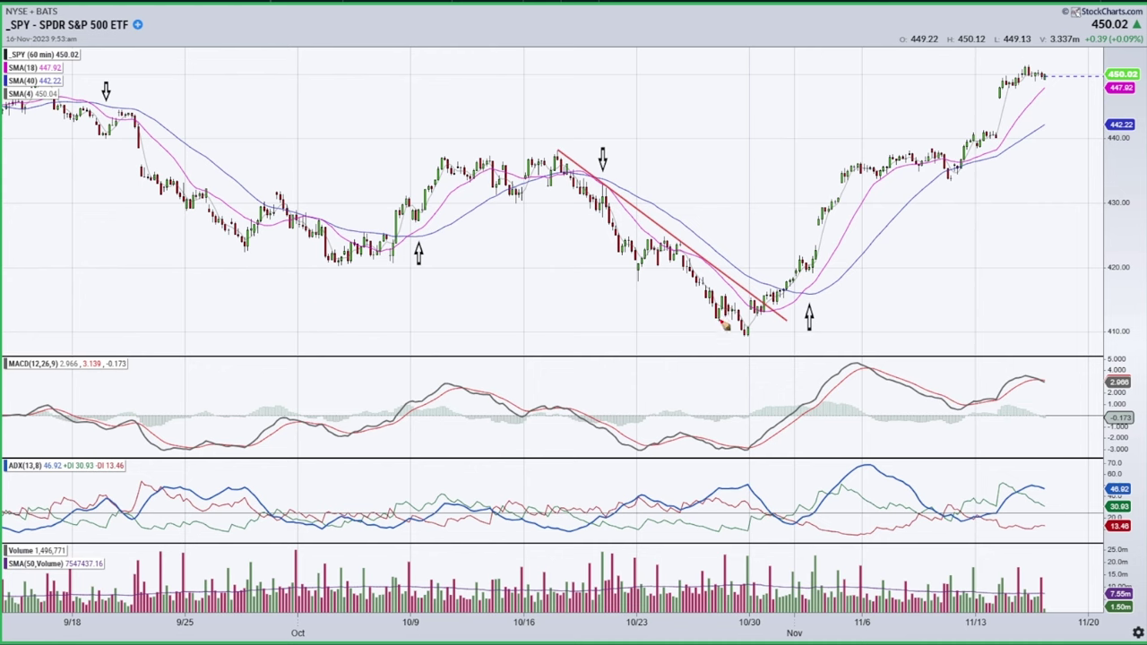
Circle the early-November pullback above the up arrow with its MACD zero-line cross and ADX signal, and clear the marks
{"action": "mouse_move", "coordinate": [807, 280]}
{"action": "left_mouse_down"}
{"action": "mouse_move", "coordinate": [826, 291]}
{"action": "mouse_move", "coordinate": [815, 287]}
{"action": "mouse_move", "coordinate": [818, 258]}
{"action": "left_mouse_up"}
{"action": "left_click_drag", "start_coordinate": [795, 408], "coordinate": [833, 418]}
{"action": "left_click_drag", "start_coordinate": [764, 414], "coordinate": [834, 414]}
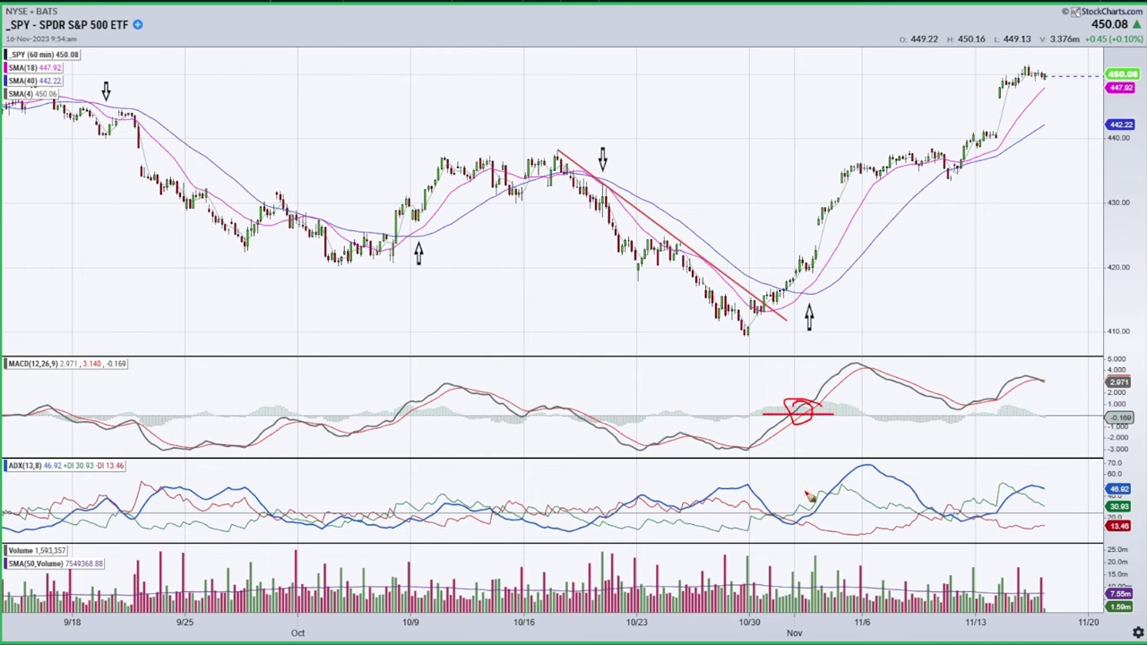
{"action": "mouse_move", "coordinate": [794, 510]}
{"action": "left_mouse_down"}
{"action": "mouse_move", "coordinate": [811, 501]}
{"action": "mouse_move", "coordinate": [827, 509]}
{"action": "left_mouse_up"}
{"action": "left_click_drag", "start_coordinate": [832, 283], "coordinate": [840, 303]}
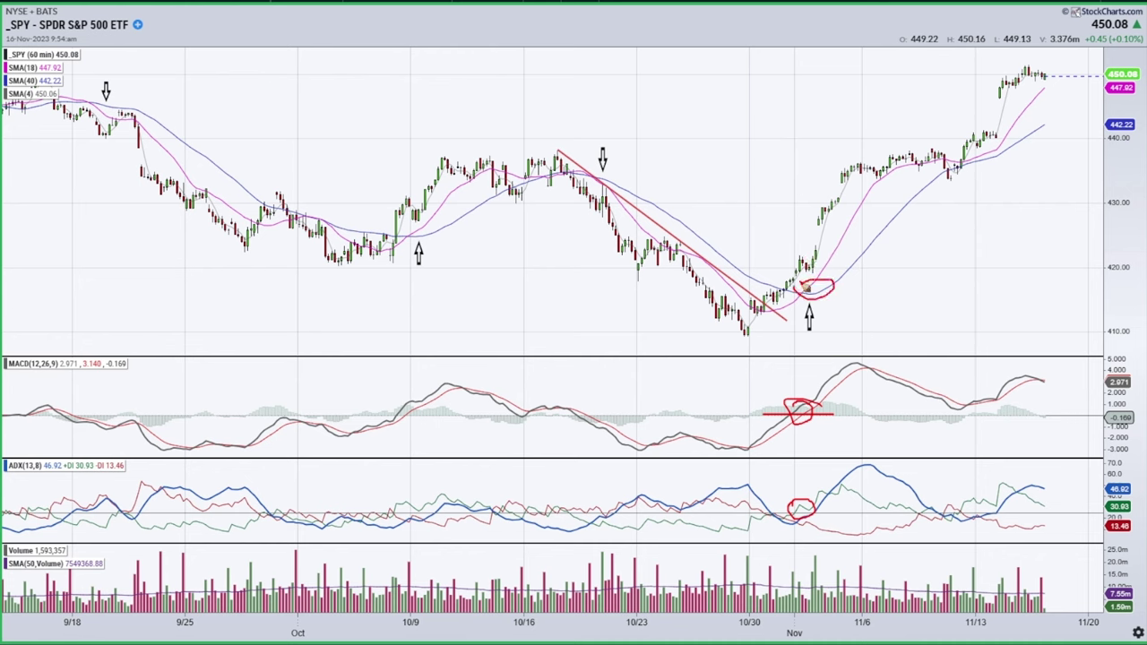
{"action": "key", "text": "e"}
Circle the price pullback beneath the October down arrow and the matching MACD and ADX signals, and clear the marks
{"action": "mouse_move", "coordinate": [605, 182]}
{"action": "left_mouse_down"}
{"action": "mouse_move", "coordinate": [591, 207]}
{"action": "mouse_move", "coordinate": [602, 184]}
{"action": "left_mouse_up"}
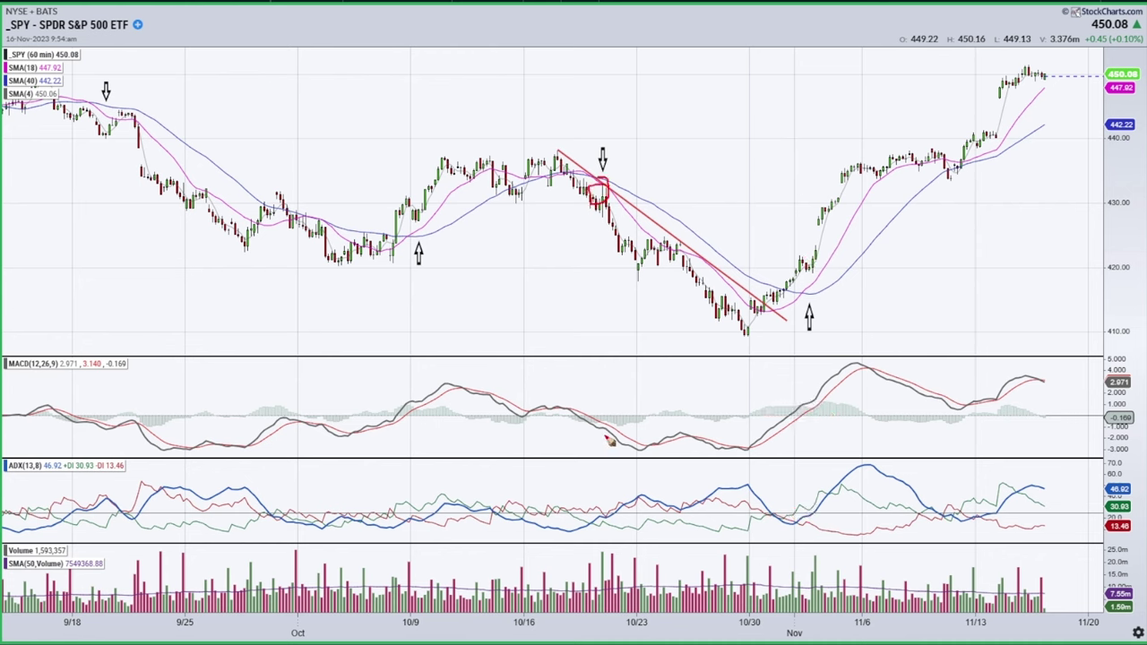
{"action": "mouse_move", "coordinate": [587, 497]}
{"action": "left_mouse_down"}
{"action": "mouse_move", "coordinate": [591, 527]}
{"action": "mouse_move", "coordinate": [605, 494]}
{"action": "left_mouse_up"}
{"action": "mouse_move", "coordinate": [582, 416]}
{"action": "left_mouse_down"}
{"action": "mouse_move", "coordinate": [597, 429]}
{"action": "mouse_move", "coordinate": [588, 414]}
{"action": "left_mouse_up"}
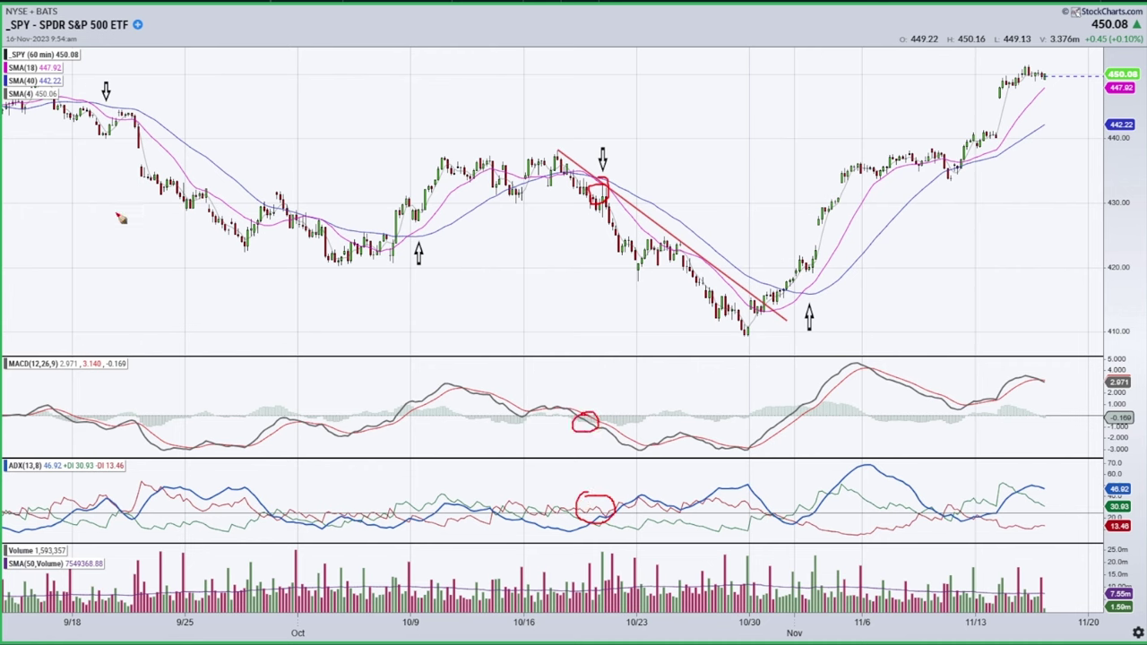
{"action": "key", "text": "e"}
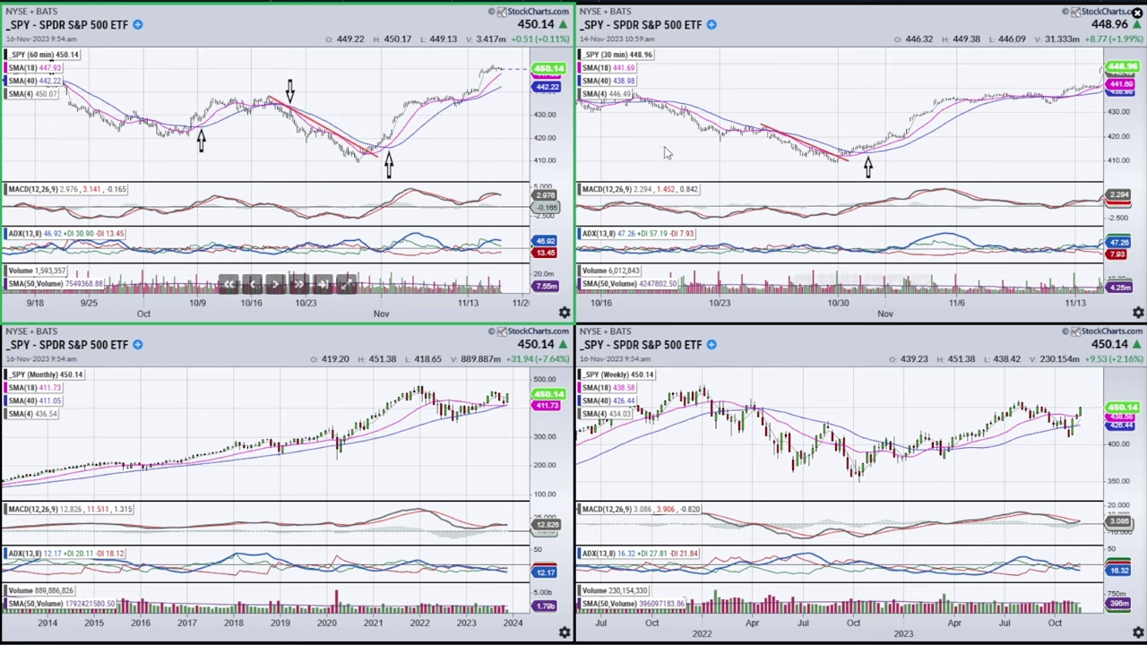
Enlarge the 30-minute SPY chart and adjust its date range to show 10/16 through 11/13
{"action": "left_click", "coordinate": [919, 285]}
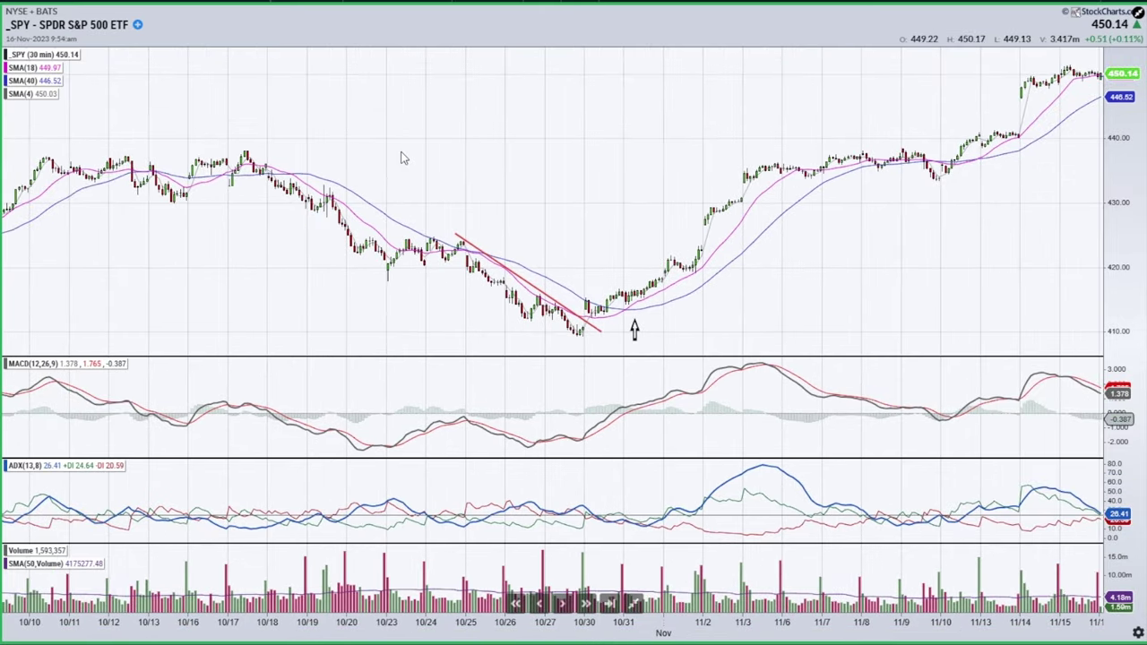
{"action": "scroll", "coordinate": [403, 159], "scroll_direction": "up", "scroll_amount": 2}
{"action": "left_click_drag", "start_coordinate": [358, 158], "coordinate": [507, 174]}
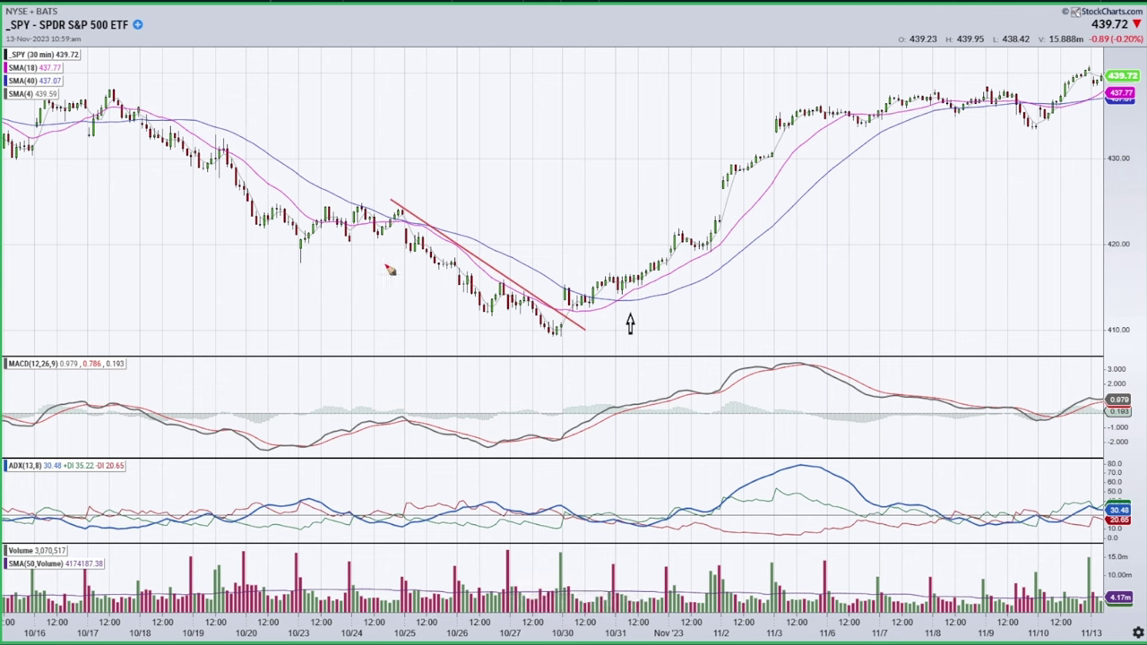
Mark the 10/30 low, the swing-high level, and the rally and pullback into the 10/31 up arrow on the 30-minute chart
{"action": "left_click_drag", "start_coordinate": [489, 315], "coordinate": [505, 302]}
{"action": "left_click_drag", "start_coordinate": [561, 315], "coordinate": [568, 294]}
{"action": "left_click_drag", "start_coordinate": [538, 336], "coordinate": [565, 336]}
{"action": "mouse_move", "coordinate": [554, 287]}
{"action": "left_mouse_down"}
{"action": "mouse_move", "coordinate": [577, 287]}
{"action": "mouse_move", "coordinate": [584, 306]}
{"action": "mouse_move", "coordinate": [599, 287]}
{"action": "mouse_move", "coordinate": [636, 306]}
{"action": "mouse_move", "coordinate": [632, 290]}
{"action": "left_mouse_up"}
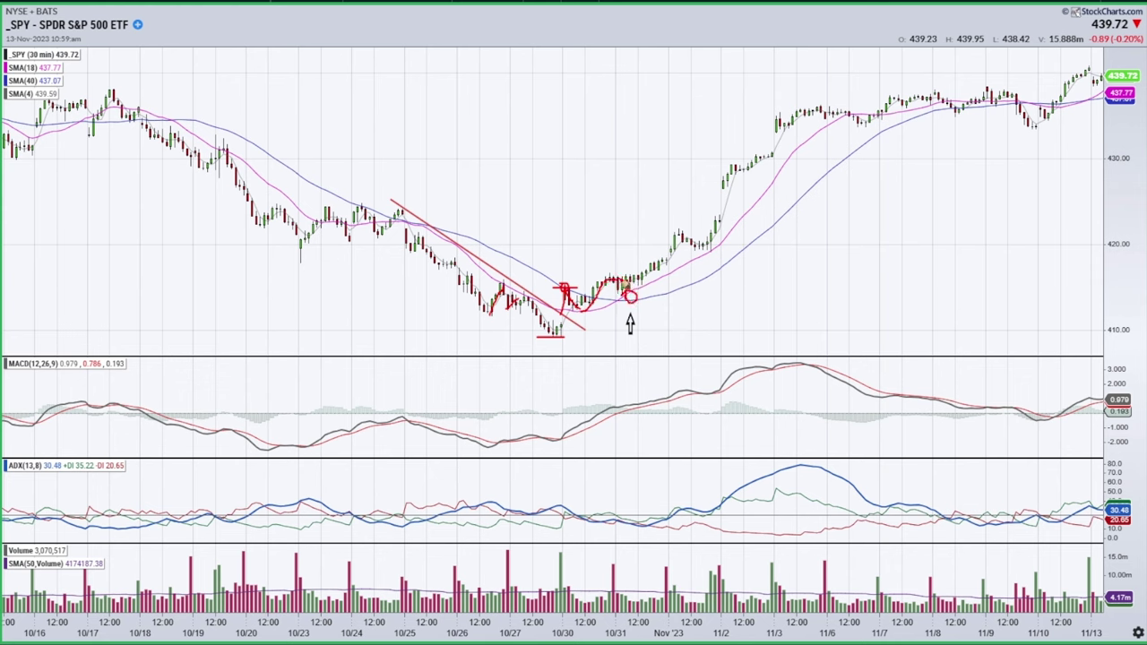
{"action": "left_click_drag", "start_coordinate": [535, 287], "coordinate": [616, 287]}
{"action": "left_click_drag", "start_coordinate": [630, 298], "coordinate": [624, 276]}
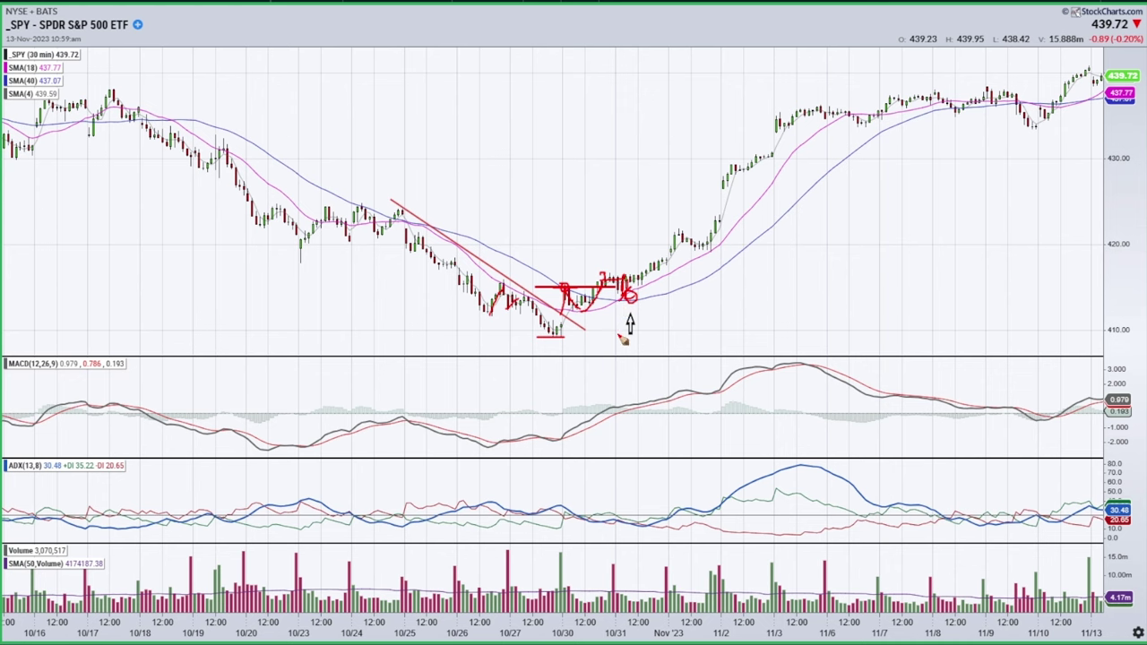
Circle the MACD and ADX signals aligned with the 10/31 up arrow on the 30-minute chart, and clear all marks
{"action": "left_click_drag", "start_coordinate": [615, 409], "coordinate": [616, 402]}
{"action": "mouse_move", "coordinate": [619, 500]}
{"action": "left_mouse_down"}
{"action": "mouse_move", "coordinate": [617, 520]}
{"action": "mouse_move", "coordinate": [617, 499]}
{"action": "left_mouse_up"}
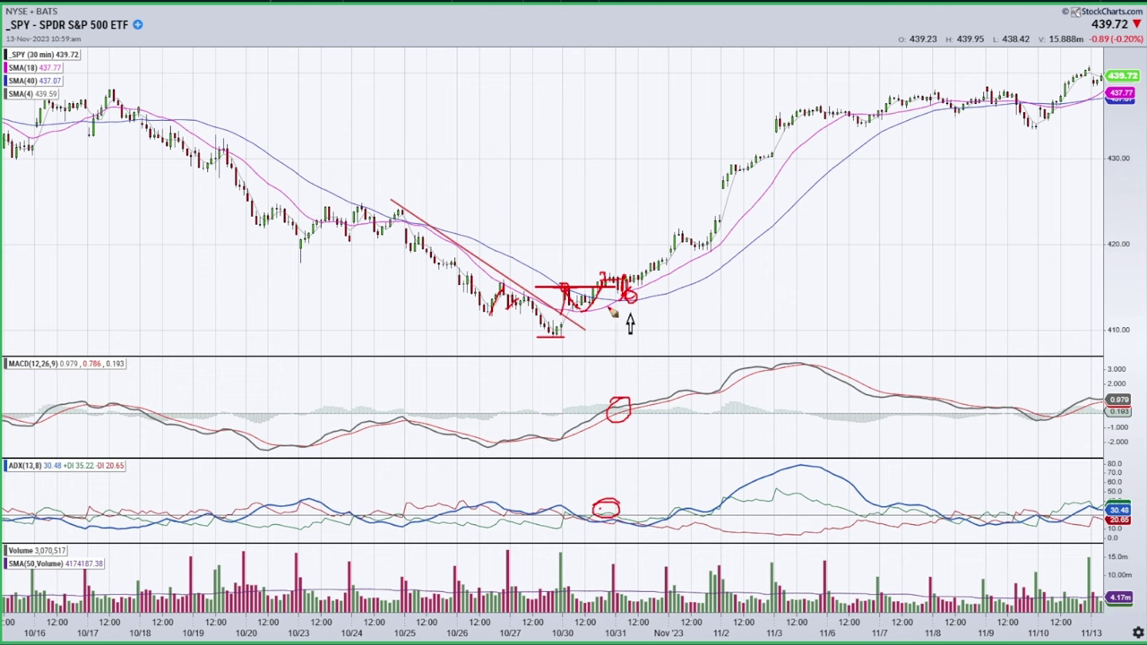
{"action": "key", "text": "e"}
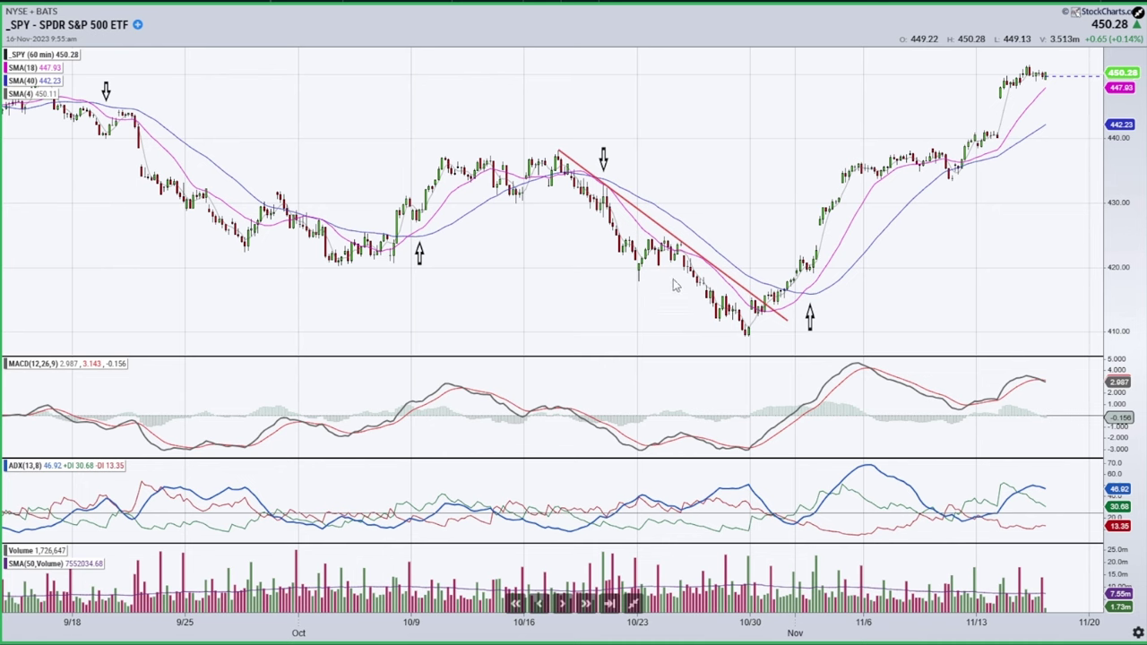
Return to the multi-chart layout, enlarge the QQQ monthly chart to review it, and restore the layout
{"action": "left_click", "coordinate": [633, 604]}
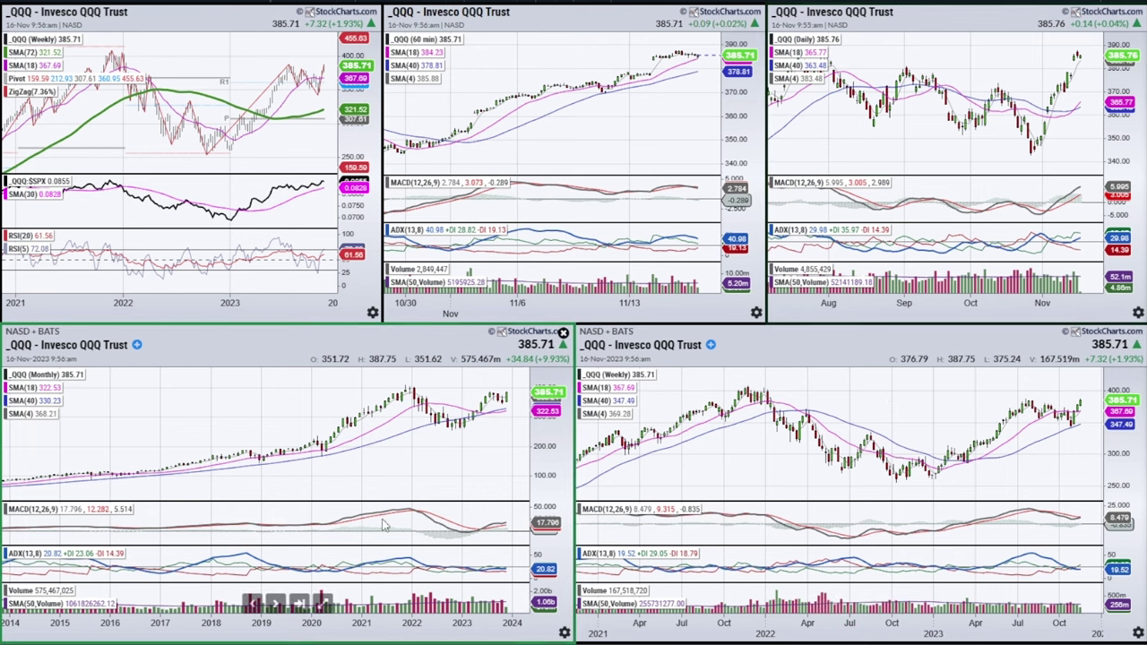
{"action": "left_click", "coordinate": [325, 603]}
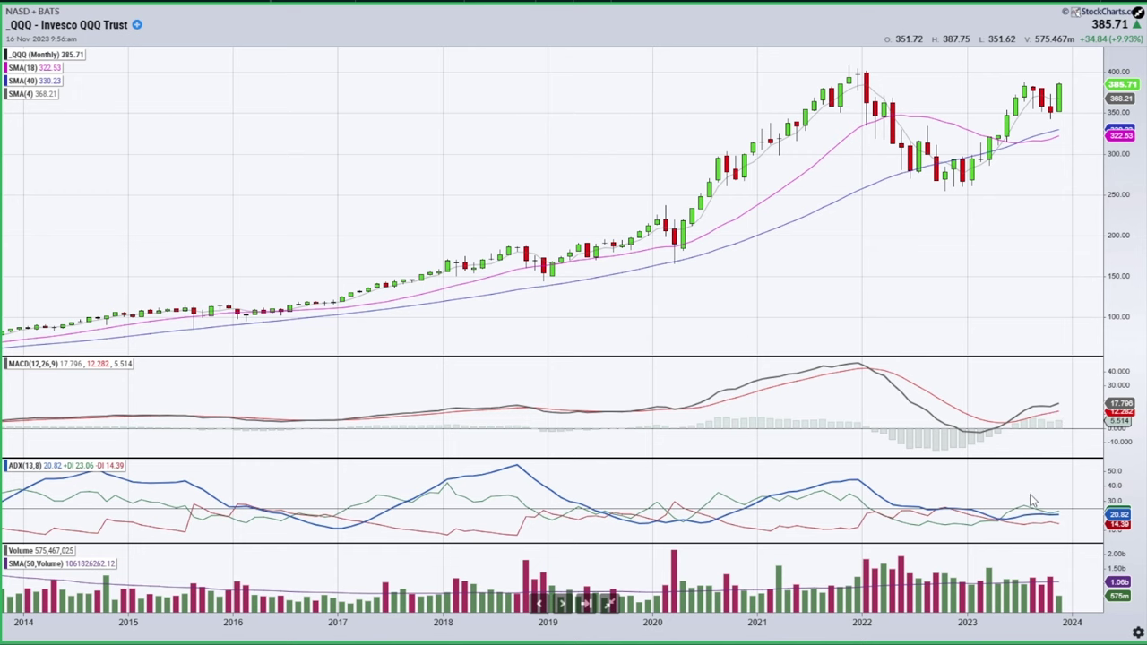
{"action": "left_click", "coordinate": [609, 603]}
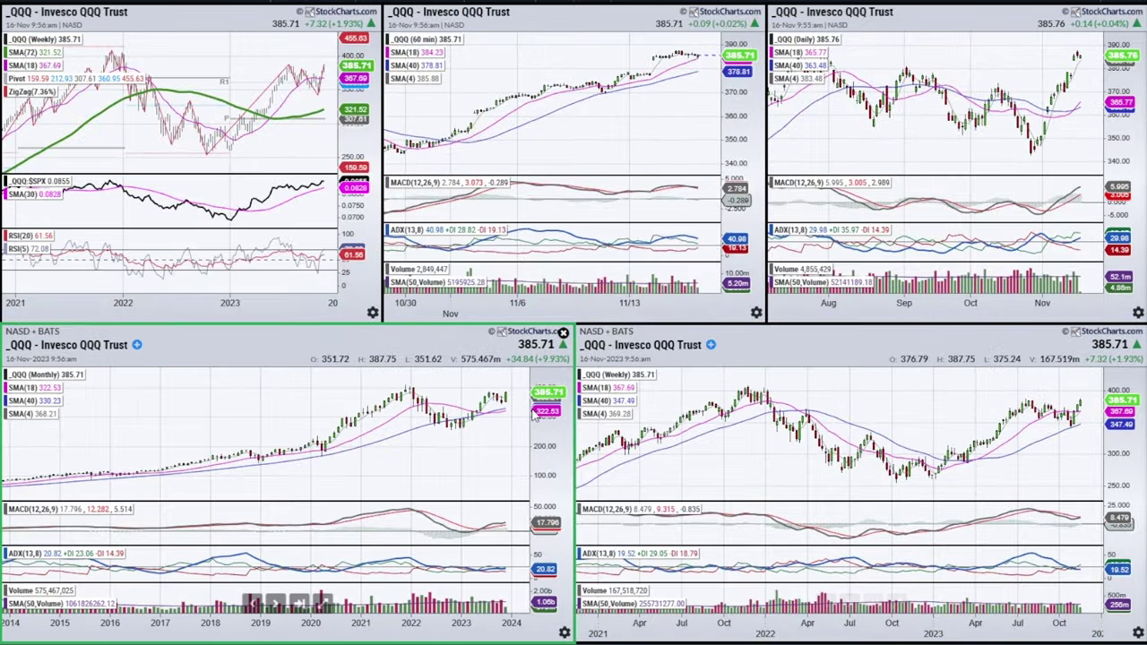
Mark the October pullback low, the preceding price swings, the ADX peak and the MACD decline on the QQQ weekly chart, and clear the marks
{"action": "left_click", "coordinate": [959, 416]}
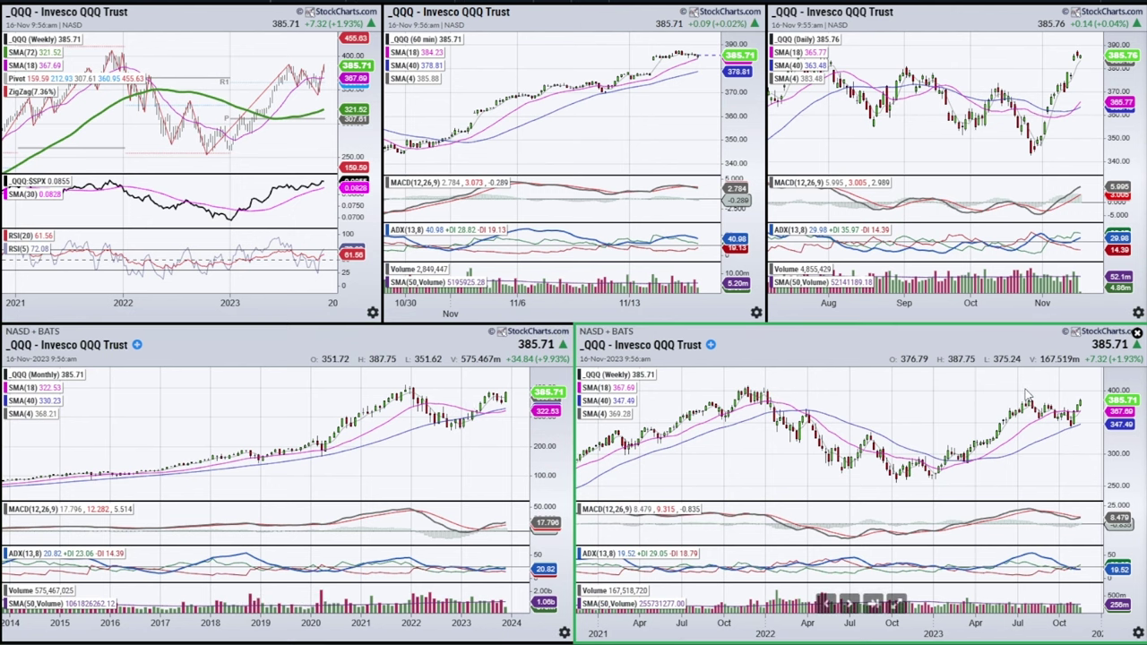
{"action": "mouse_move", "coordinate": [1075, 461]}
{"action": "left_mouse_down"}
{"action": "mouse_move", "coordinate": [1072, 429]}
{"action": "mouse_move", "coordinate": [1081, 441]}
{"action": "left_mouse_up"}
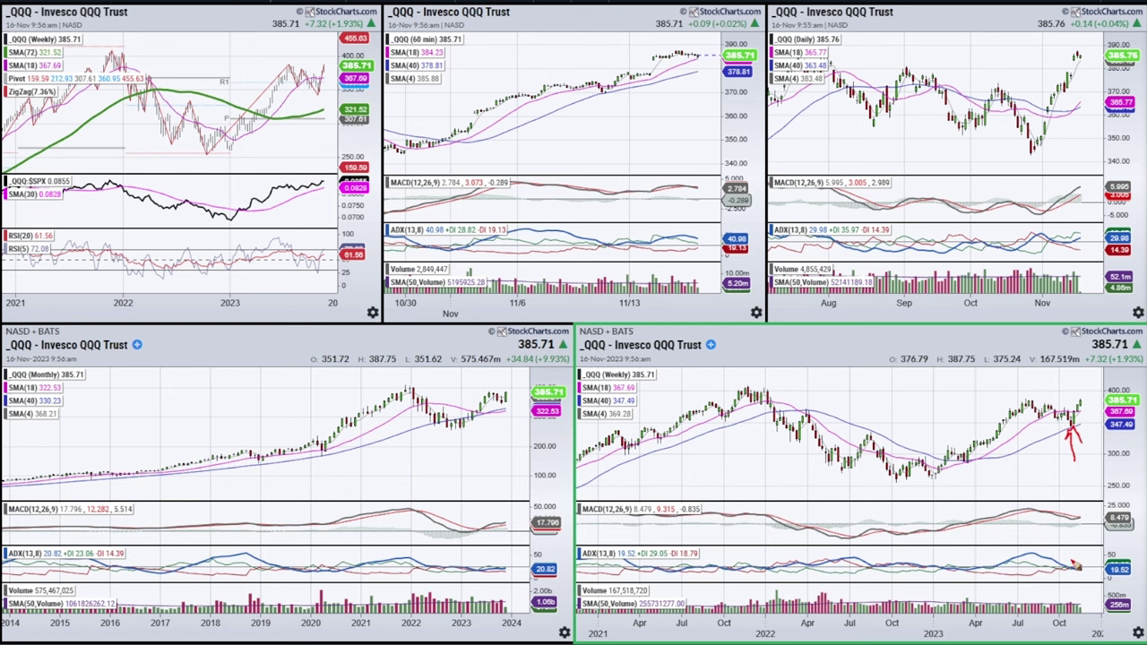
{"action": "mouse_move", "coordinate": [1044, 567]}
{"action": "left_mouse_down"}
{"action": "mouse_move", "coordinate": [1021, 553]}
{"action": "mouse_move", "coordinate": [1060, 559]}
{"action": "mouse_move", "coordinate": [1020, 550]}
{"action": "left_mouse_up"}
{"action": "mouse_move", "coordinate": [991, 446]}
{"action": "left_mouse_down"}
{"action": "mouse_move", "coordinate": [1034, 408]}
{"action": "mouse_move", "coordinate": [1060, 417]}
{"action": "left_mouse_up"}
{"action": "left_click_drag", "start_coordinate": [1032, 512], "coordinate": [1063, 522]}
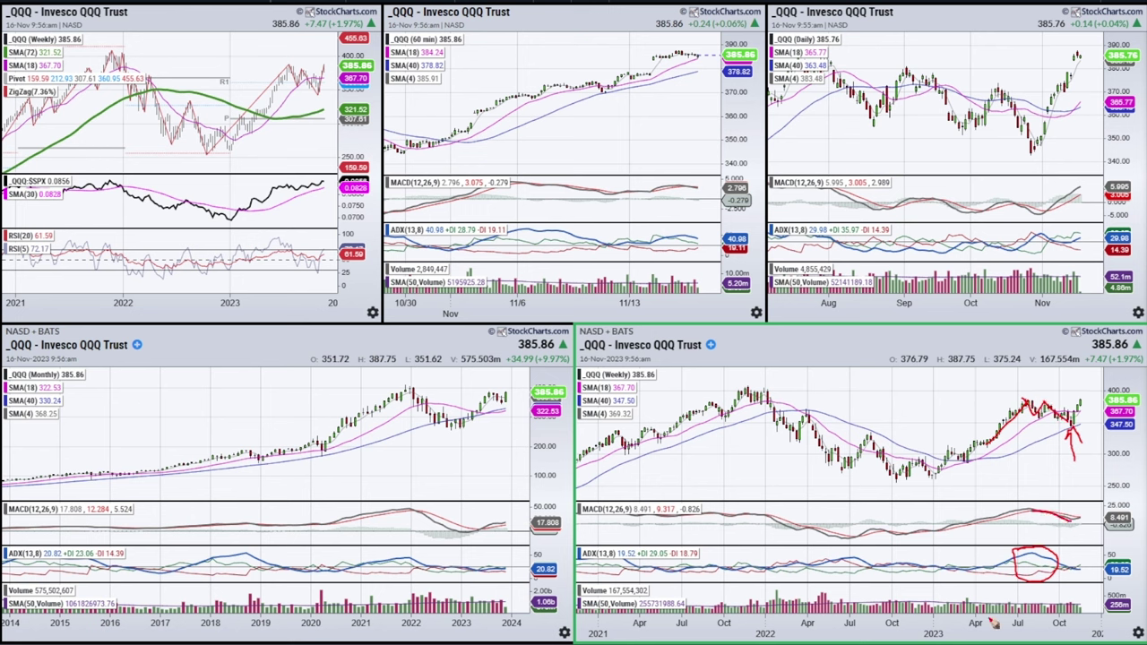
{"action": "key", "text": "e"}
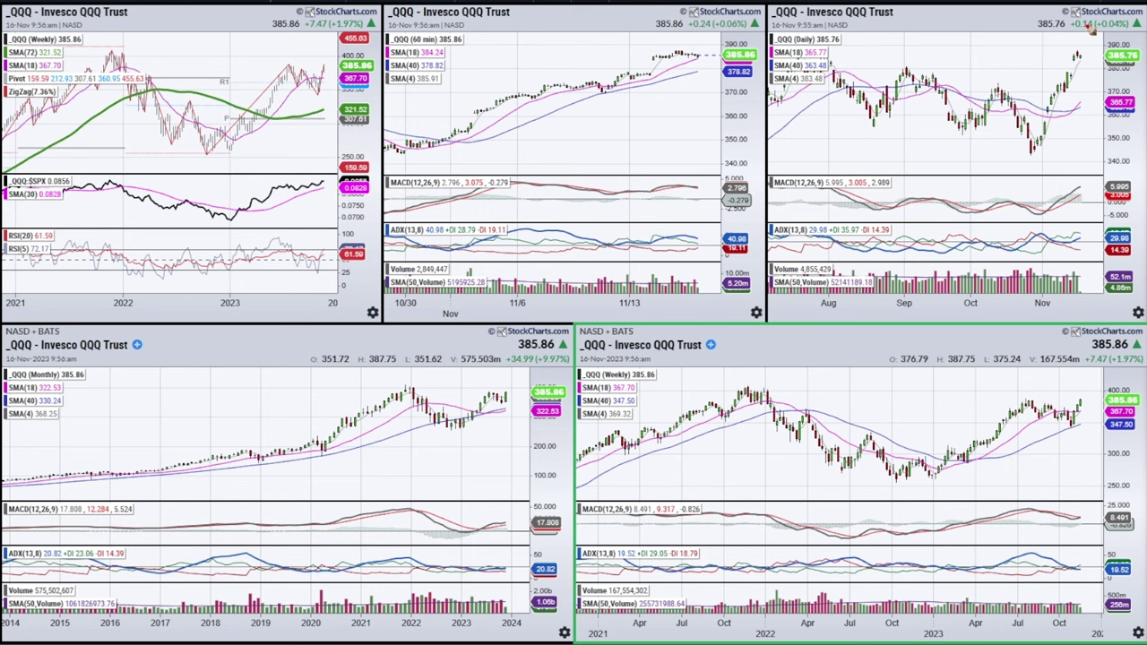
Trace the rally from the late-October low and mark the price highs on the QQQ daily chart, and clear the marks
{"action": "left_click_drag", "start_coordinate": [1032, 152], "coordinate": [1078, 56]}
{"action": "left_click_drag", "start_coordinate": [860, 58], "coordinate": [1096, 94]}
{"action": "key", "text": "e"}
{"action": "key", "text": "Escape"}
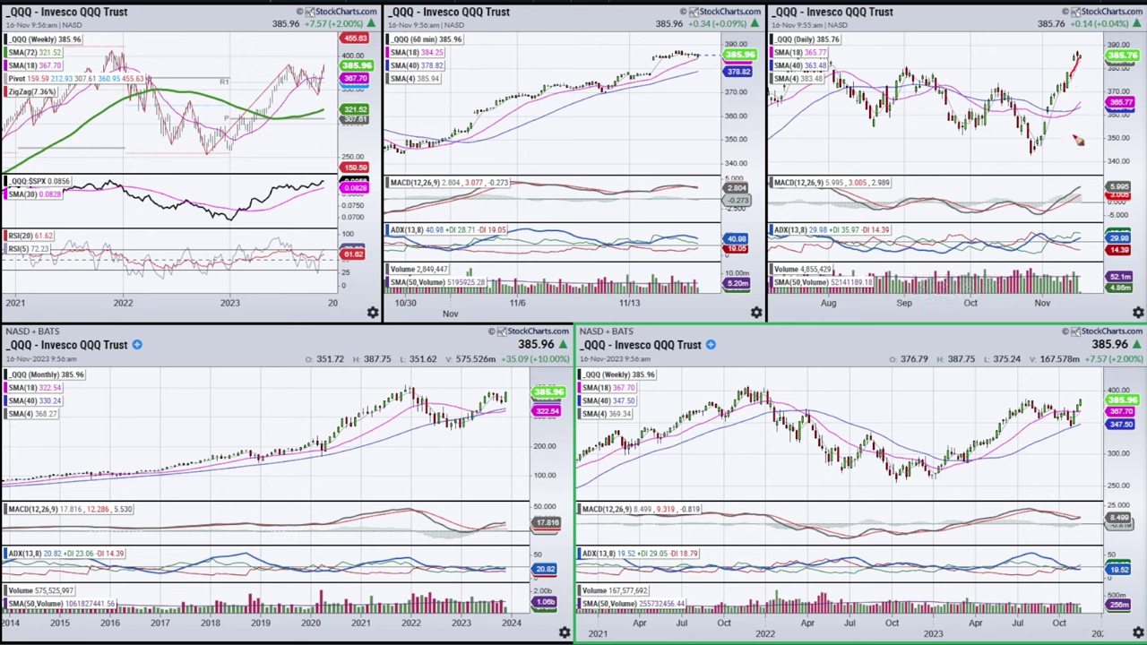
Circle the late-October low on the QQQ daily chart, mark a possible move from the latest high, and clear the marks
{"action": "mouse_move", "coordinate": [1030, 141]}
{"action": "left_mouse_down"}
{"action": "mouse_move", "coordinate": [1049, 136]}
{"action": "mouse_move", "coordinate": [1030, 158]}
{"action": "mouse_move", "coordinate": [1012, 103]}
{"action": "mouse_move", "coordinate": [1032, 134]}
{"action": "left_mouse_up"}
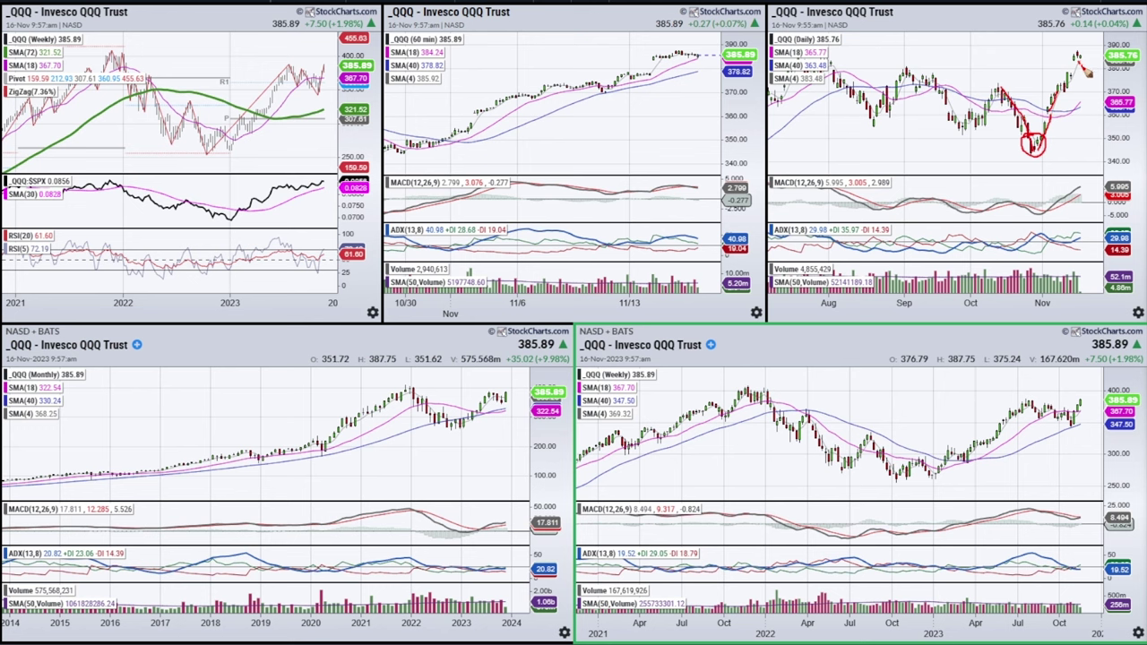
{"action": "key", "text": "e"}
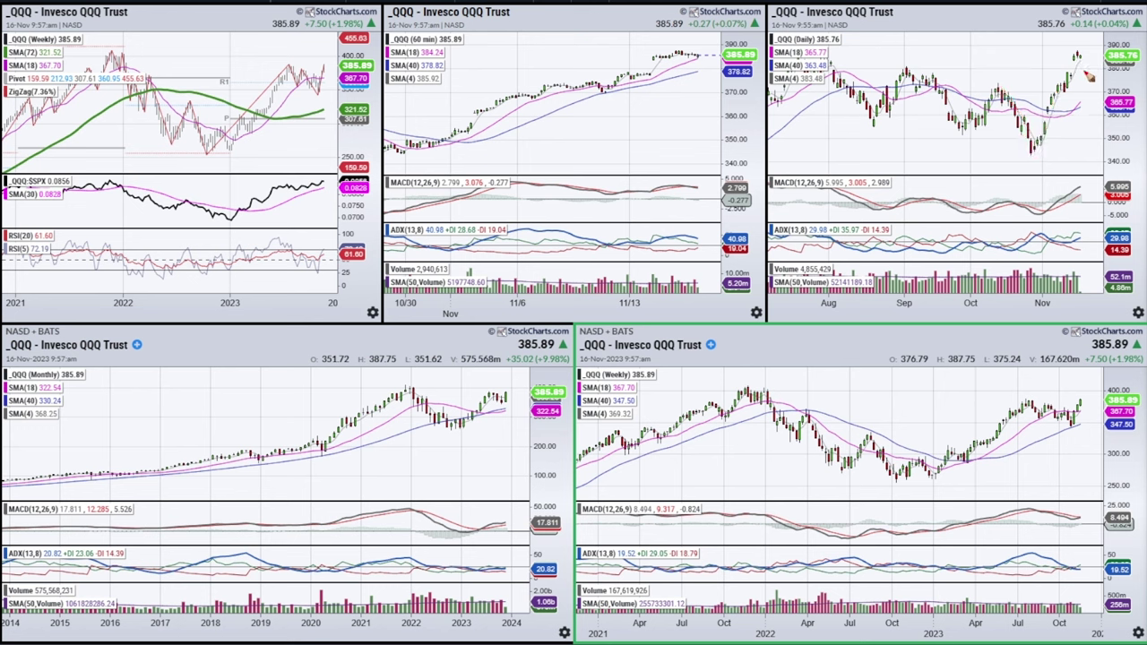
{"action": "key", "text": "Escape"}
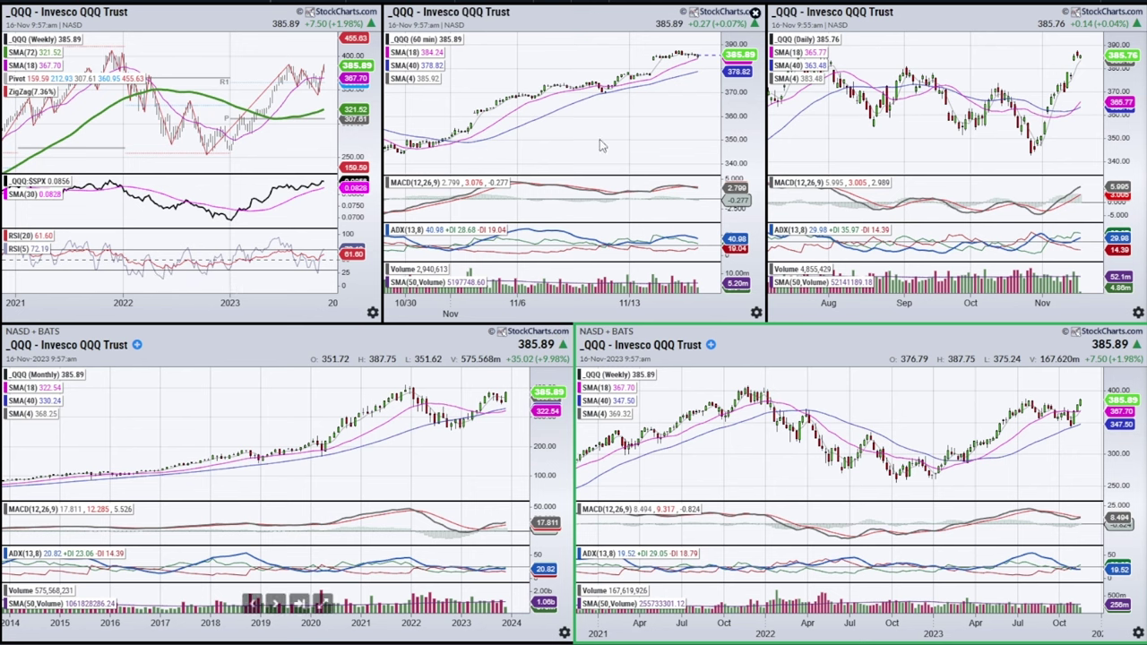
{"action": "key", "text": "ctrl+shift+d"}
{"action": "left_click_drag", "start_coordinate": [1078, 57], "coordinate": [1094, 86]}
{"action": "key", "text": "e"}
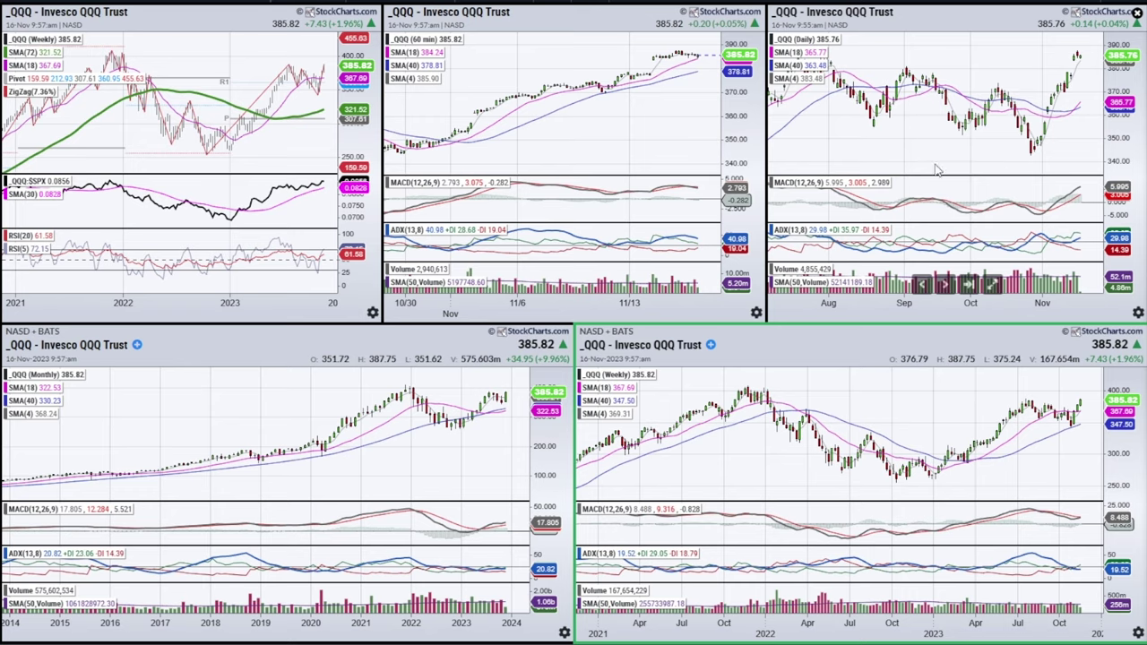
Switch the charts to IWM and mark the latest candles, moving averages and recent volume on the daily chart
{"action": "key", "text": "Down"}
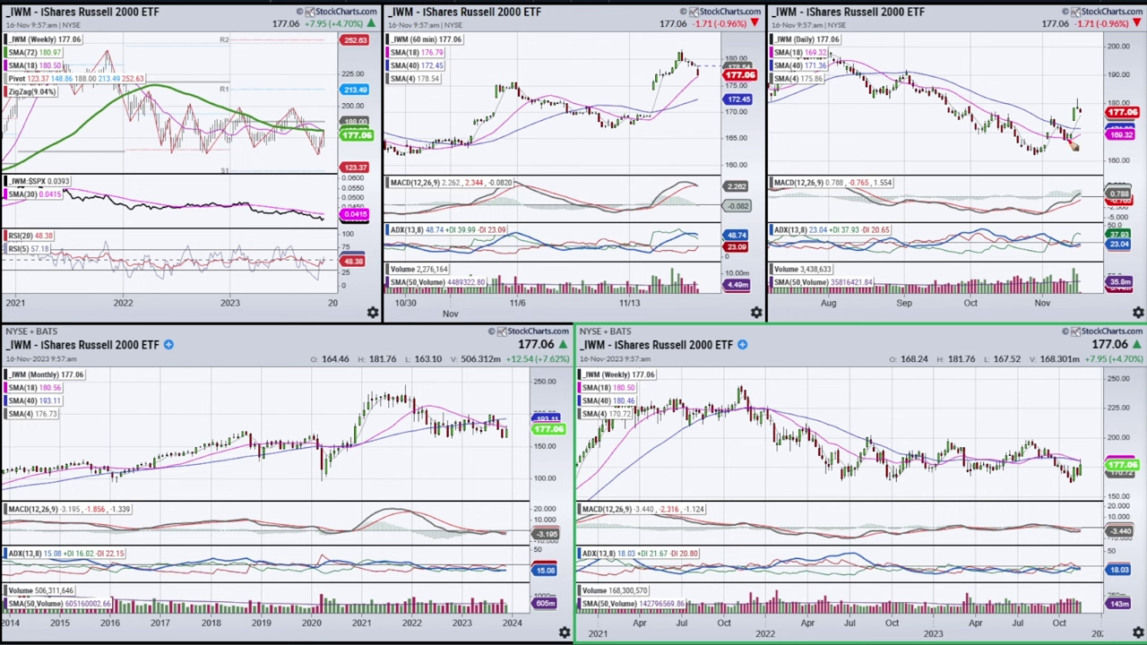
{"action": "left_click_drag", "start_coordinate": [1082, 114], "coordinate": [1073, 106]}
{"action": "left_click_drag", "start_coordinate": [1075, 138], "coordinate": [1074, 113]}
{"action": "left_click_drag", "start_coordinate": [1075, 266], "coordinate": [1087, 282]}
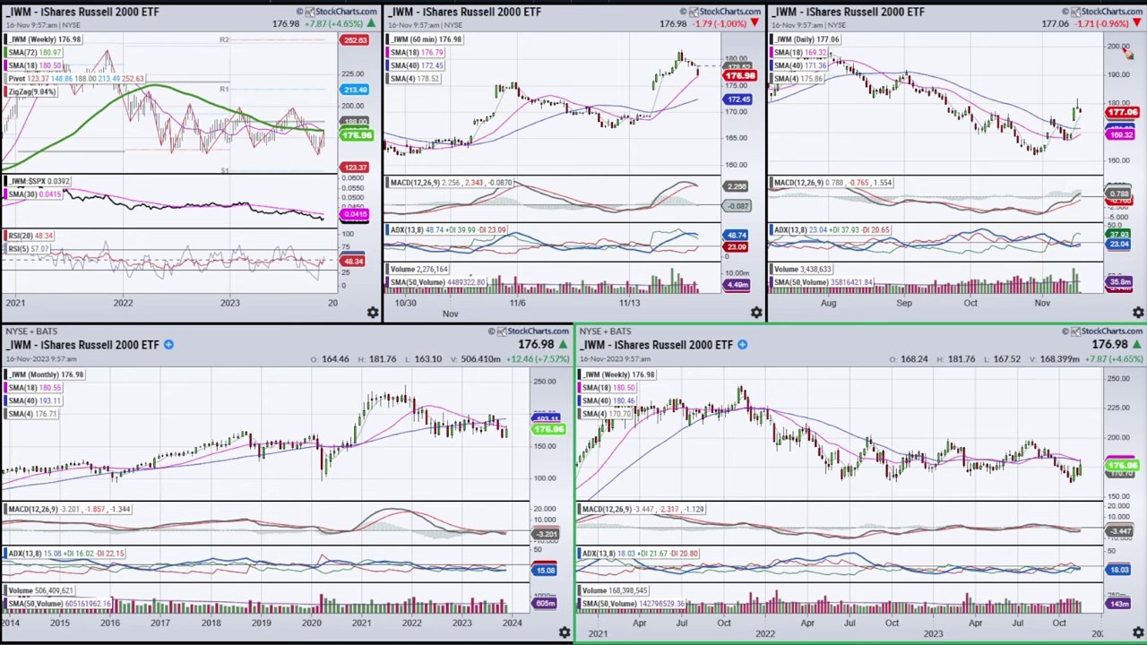
Zoom in on the IWM daily chart, mark the latest November candles above the moving averages, and restore the wider date range
{"action": "scroll", "coordinate": [1073, 100], "scroll_direction": "up", "scroll_amount": 2}
{"action": "scroll", "coordinate": [1073, 96], "scroll_direction": "up", "scroll_amount": 2}
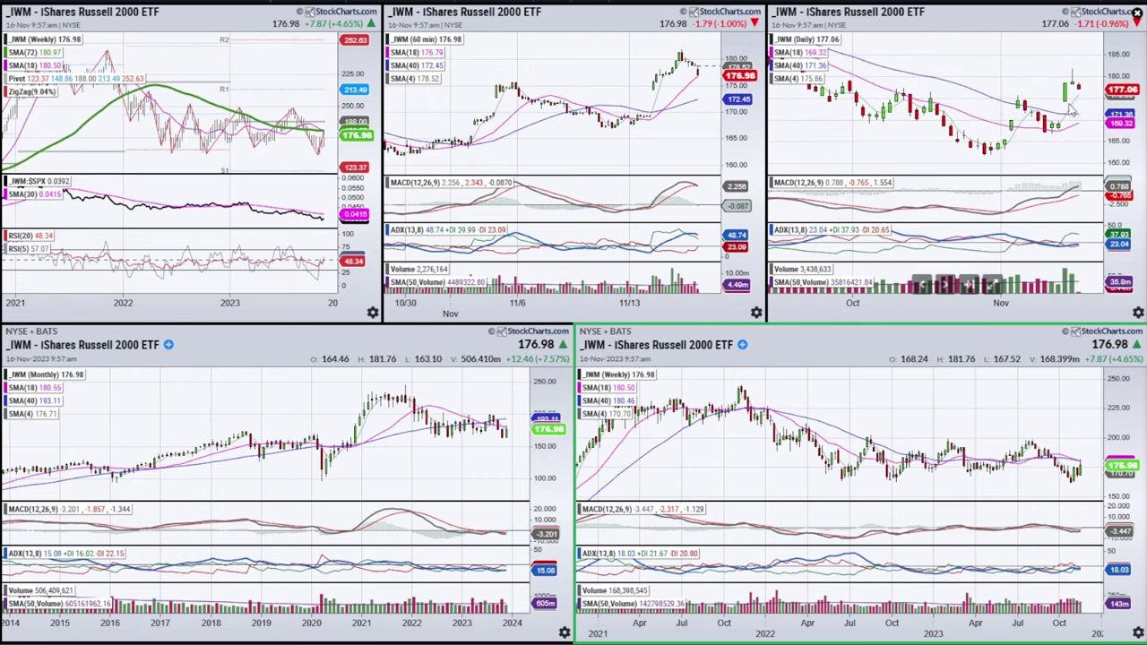
{"action": "mouse_move", "coordinate": [1062, 70]}
{"action": "left_mouse_down"}
{"action": "mouse_move", "coordinate": [1069, 93]}
{"action": "mouse_move", "coordinate": [1080, 71]}
{"action": "left_mouse_up"}
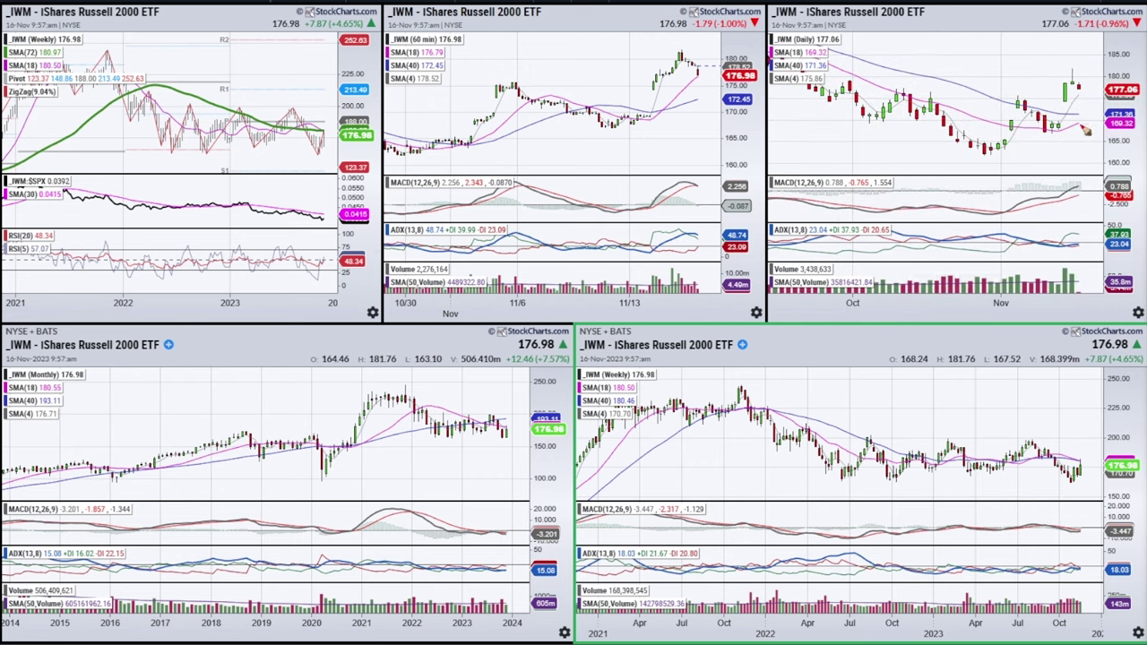
{"action": "scroll", "coordinate": [980, 83], "scroll_direction": "down", "scroll_amount": 5}
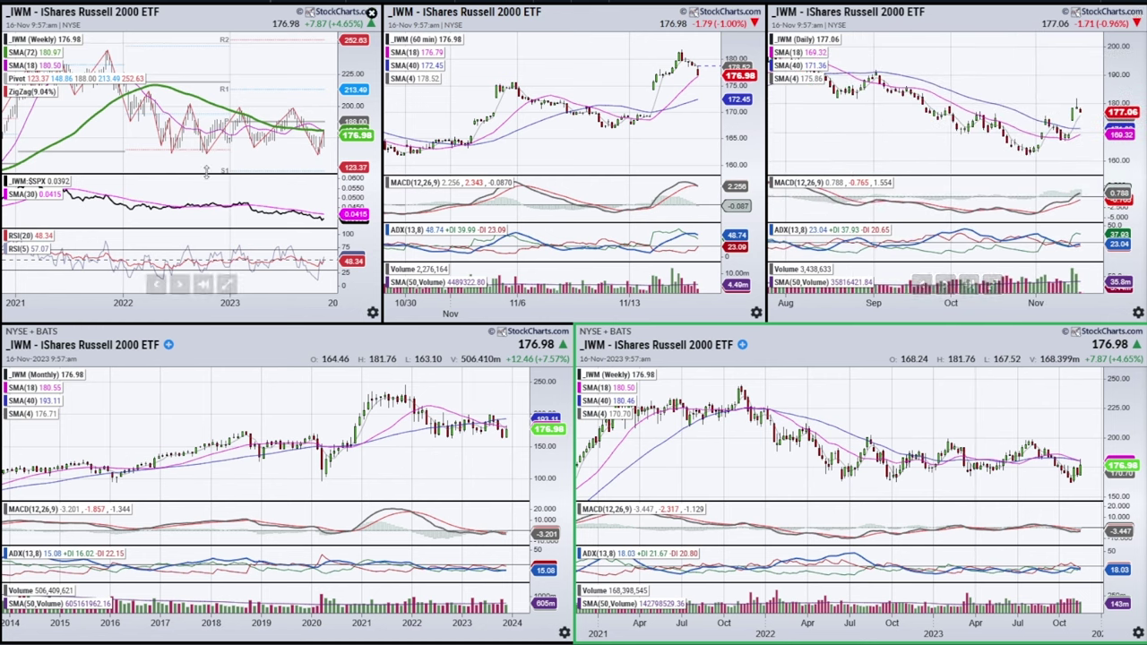
Enlarge the IWM weekly chart, circle the 2023 stretch of IWM:$SPX relative strength below its SMA(30), and clear the mark
{"action": "left_click", "coordinate": [225, 286]}
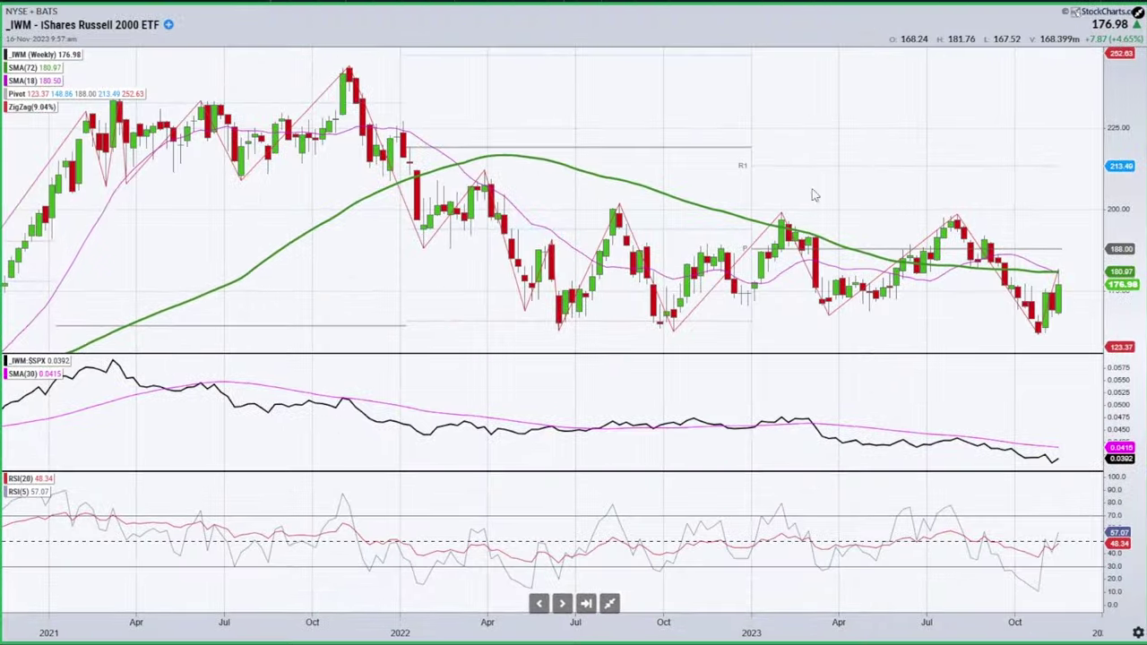
{"action": "mouse_move", "coordinate": [796, 410]}
{"action": "left_mouse_down"}
{"action": "mouse_move", "coordinate": [1071, 444]}
{"action": "mouse_move", "coordinate": [900, 471]}
{"action": "mouse_move", "coordinate": [847, 415]}
{"action": "mouse_move", "coordinate": [858, 414]}
{"action": "left_mouse_up"}
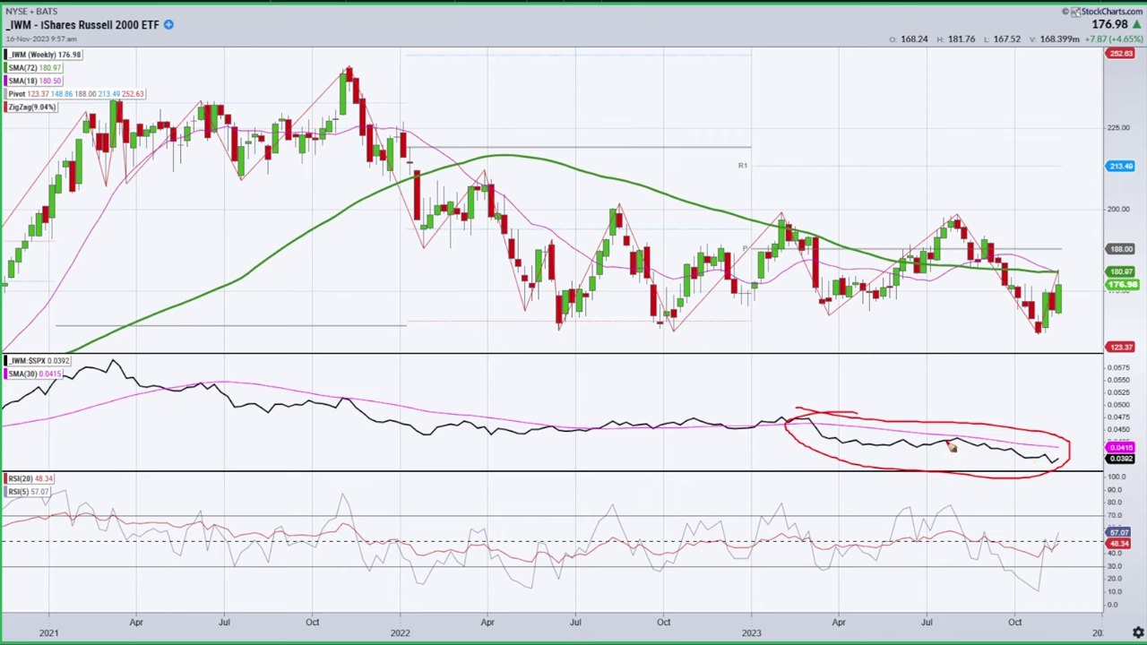
{"action": "key", "text": "Escape"}
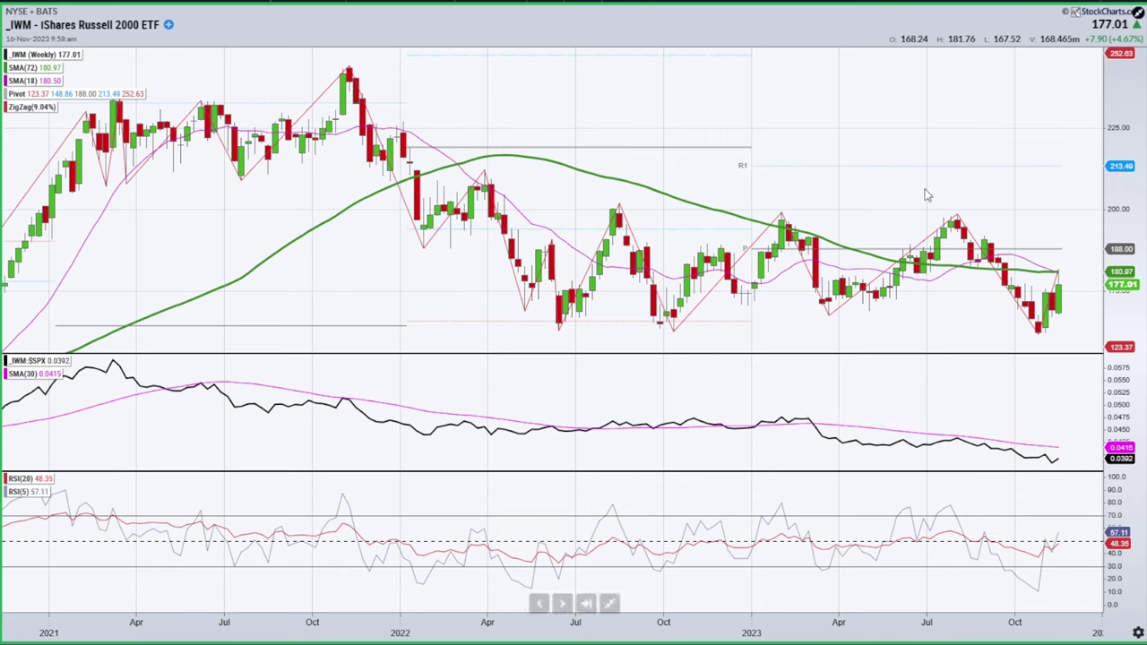
Restore the multi-chart layout, mark the latest IWM weekly upswing and circle the 2023 IWM:$SPX relative-strength decline, then clear the marks
{"action": "left_click", "coordinate": [608, 604]}
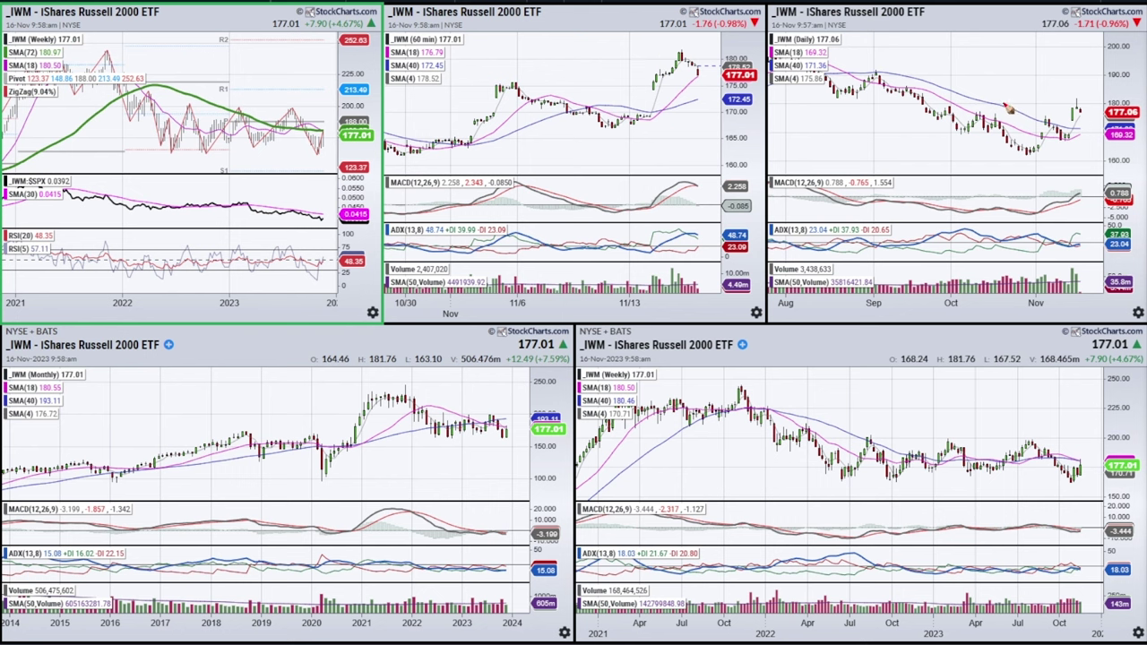
{"action": "left_click_drag", "start_coordinate": [316, 149], "coordinate": [351, 72]}
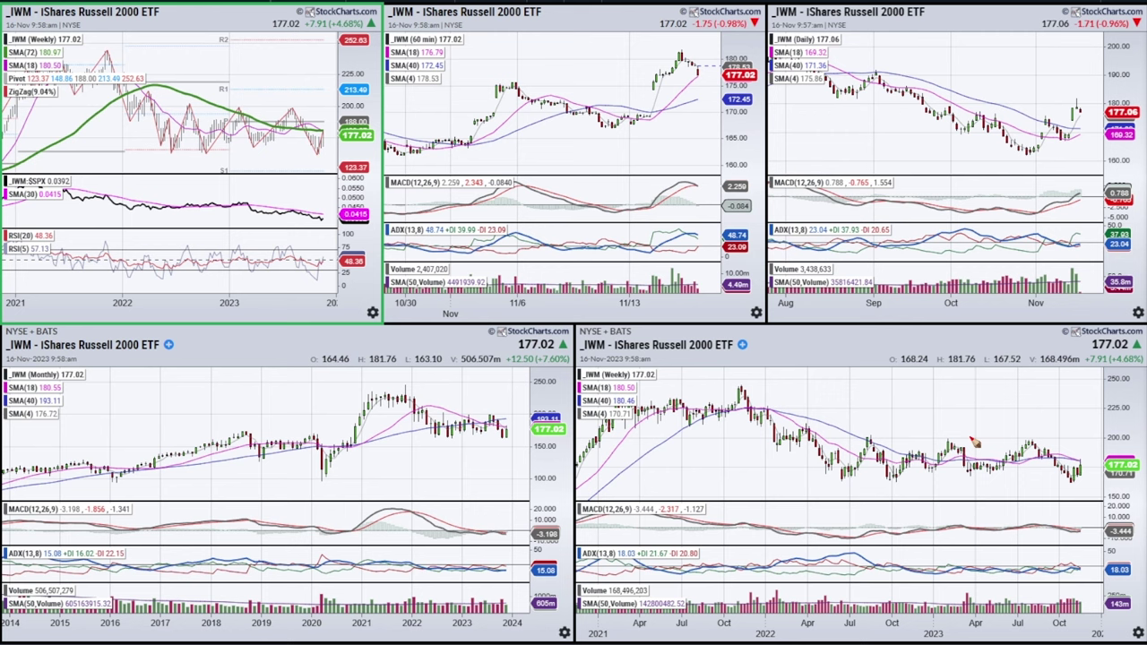
{"action": "mouse_move", "coordinate": [337, 209]}
{"action": "left_mouse_down"}
{"action": "mouse_move", "coordinate": [301, 190]}
{"action": "mouse_move", "coordinate": [287, 250]}
{"action": "mouse_move", "coordinate": [256, 190]}
{"action": "left_mouse_up"}
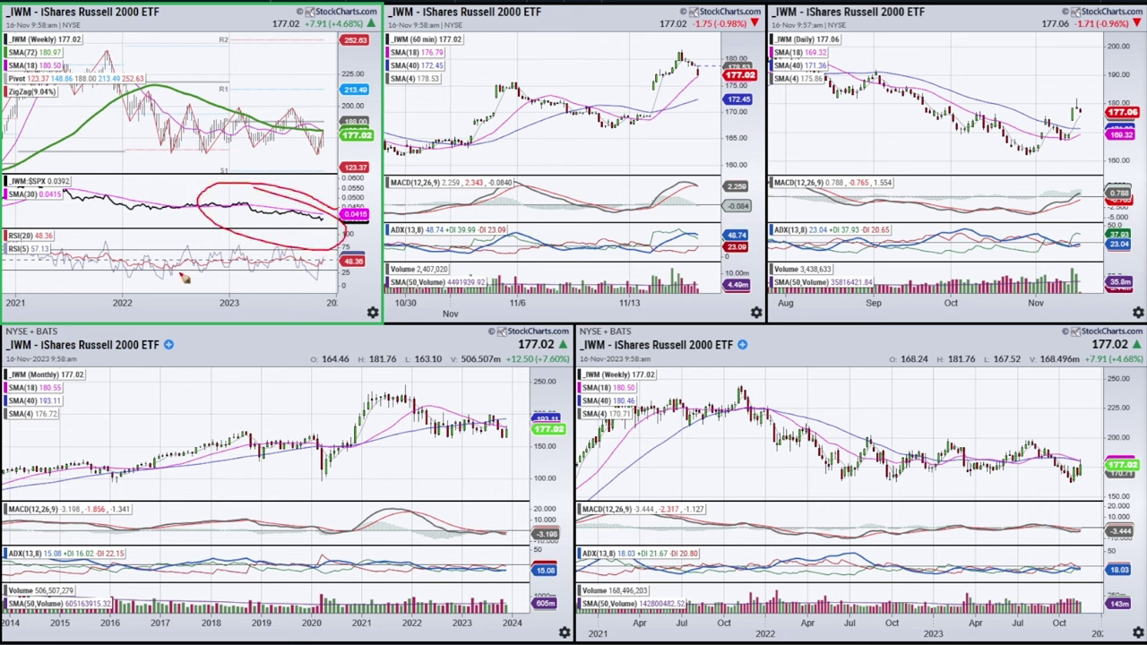
{"action": "key", "text": "Escape"}
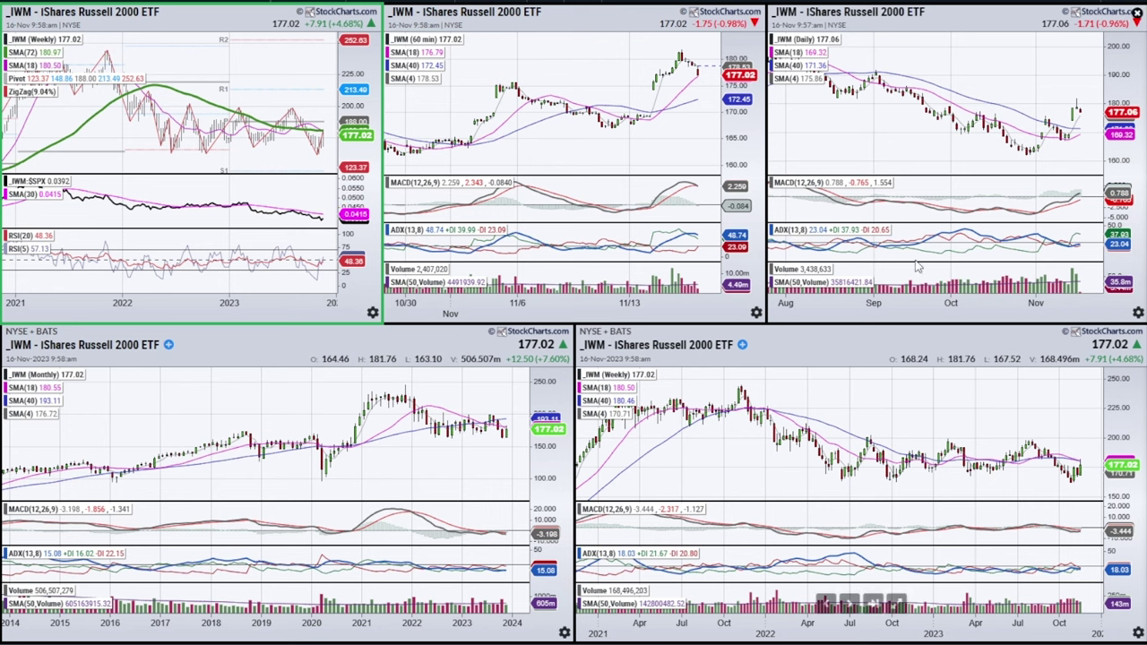
Switch the charts to GLD, narrow the monthly date range, and underline SMA(18) below the latest monthly and weekly candles
{"action": "left_click", "coordinate": [343, 387]}
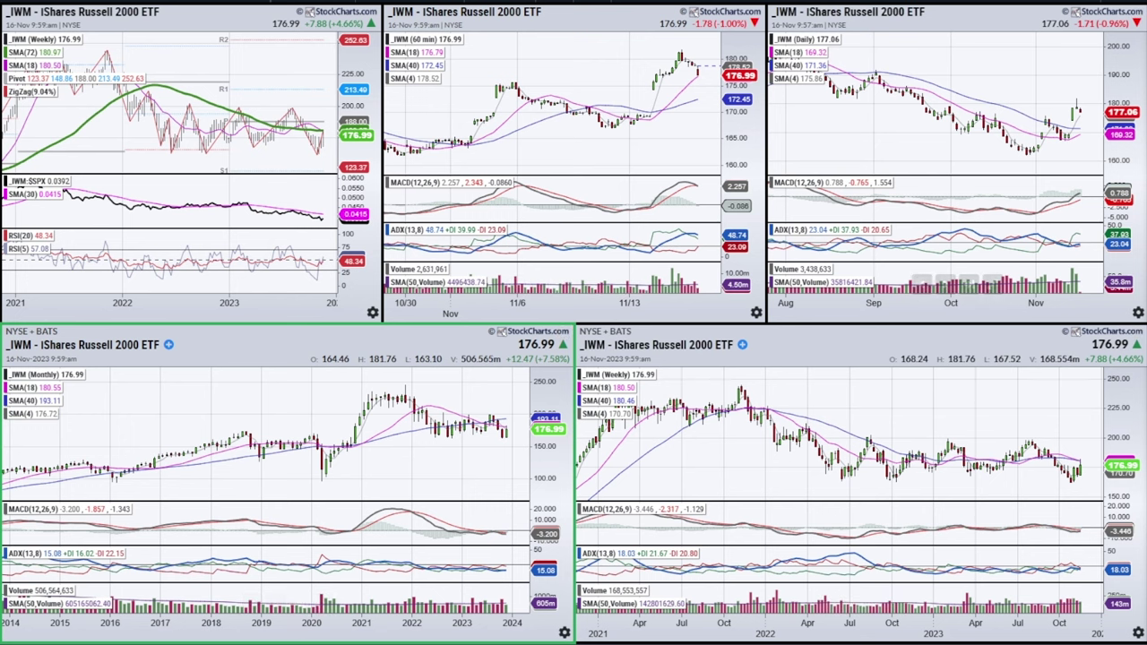
{"action": "key", "text": "Down"}
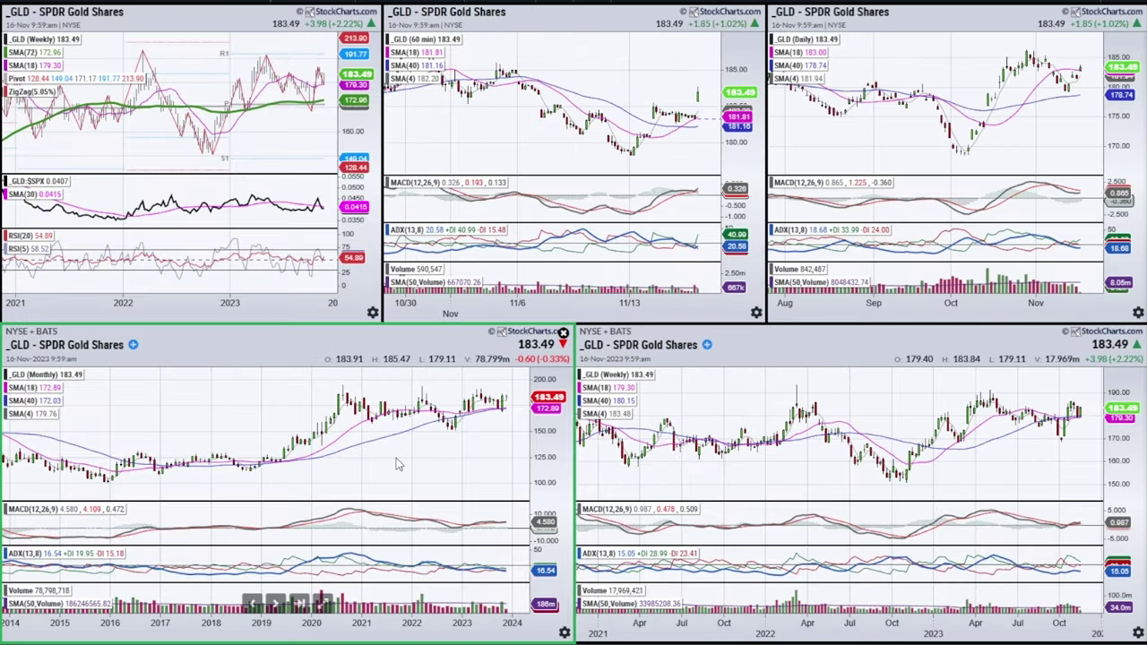
{"action": "scroll", "coordinate": [398, 464], "scroll_direction": "up", "scroll_amount": 3}
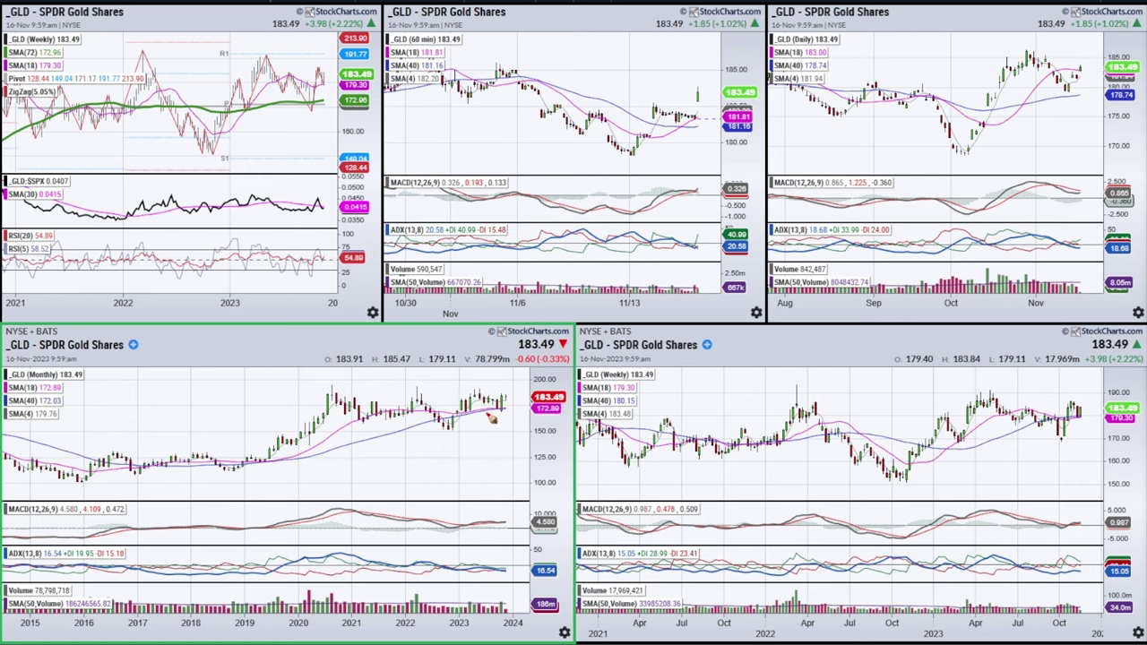
{"action": "left_click_drag", "start_coordinate": [415, 412], "coordinate": [507, 412]}
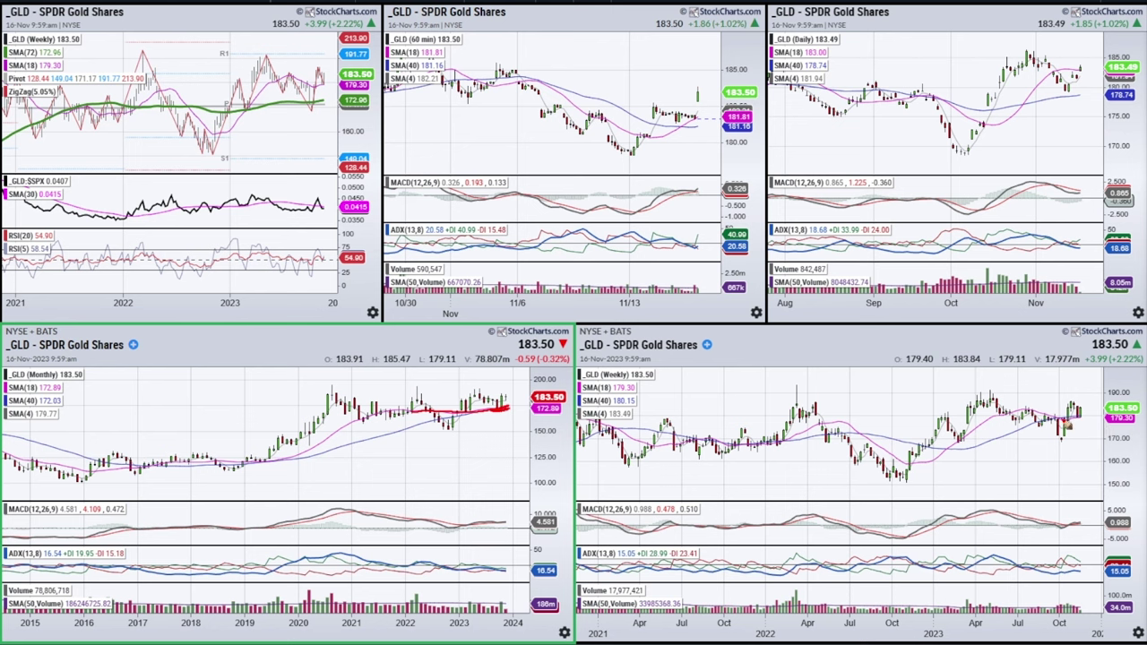
{"action": "left_click_drag", "start_coordinate": [1063, 416], "coordinate": [1078, 420]}
Draw up arrows at the latest GLD monthly and weekly candles, connect both charts with a horizontal line, and clear the marks
{"action": "mouse_move", "coordinate": [499, 473]}
{"action": "left_mouse_down"}
{"action": "mouse_move", "coordinate": [494, 431]}
{"action": "mouse_move", "coordinate": [508, 429]}
{"action": "left_mouse_up"}
{"action": "mouse_move", "coordinate": [1078, 467]}
{"action": "left_mouse_down"}
{"action": "mouse_move", "coordinate": [1077, 426]}
{"action": "mouse_move", "coordinate": [1071, 438]}
{"action": "mouse_move", "coordinate": [1087, 436]}
{"action": "left_mouse_up"}
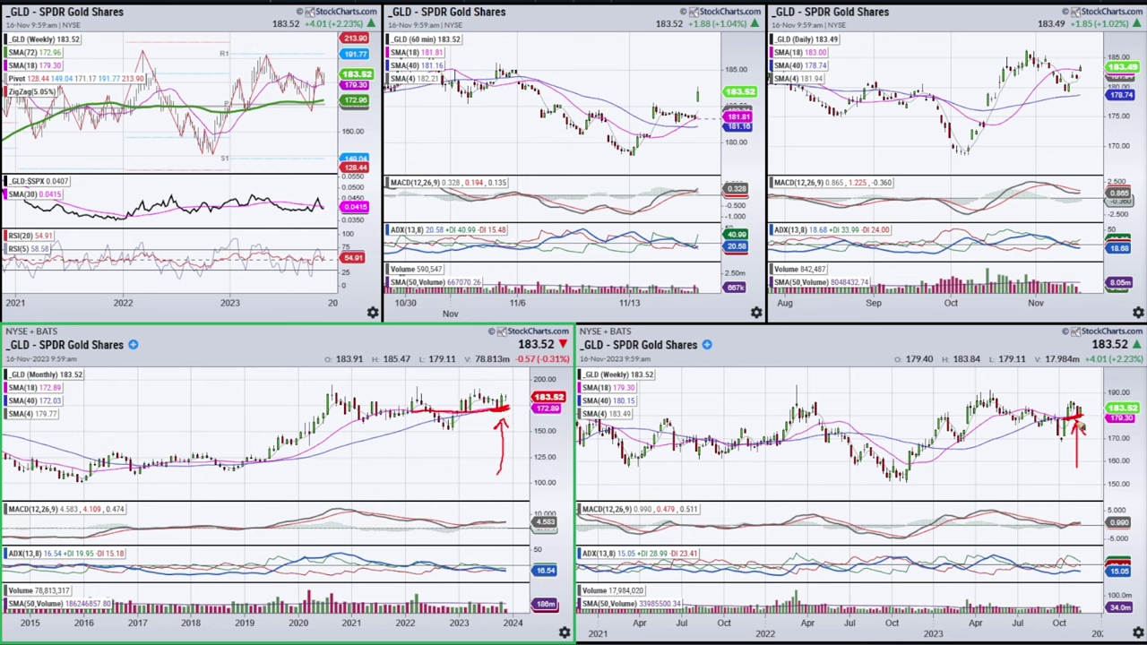
{"action": "left_click_drag", "start_coordinate": [522, 410], "coordinate": [1045, 408]}
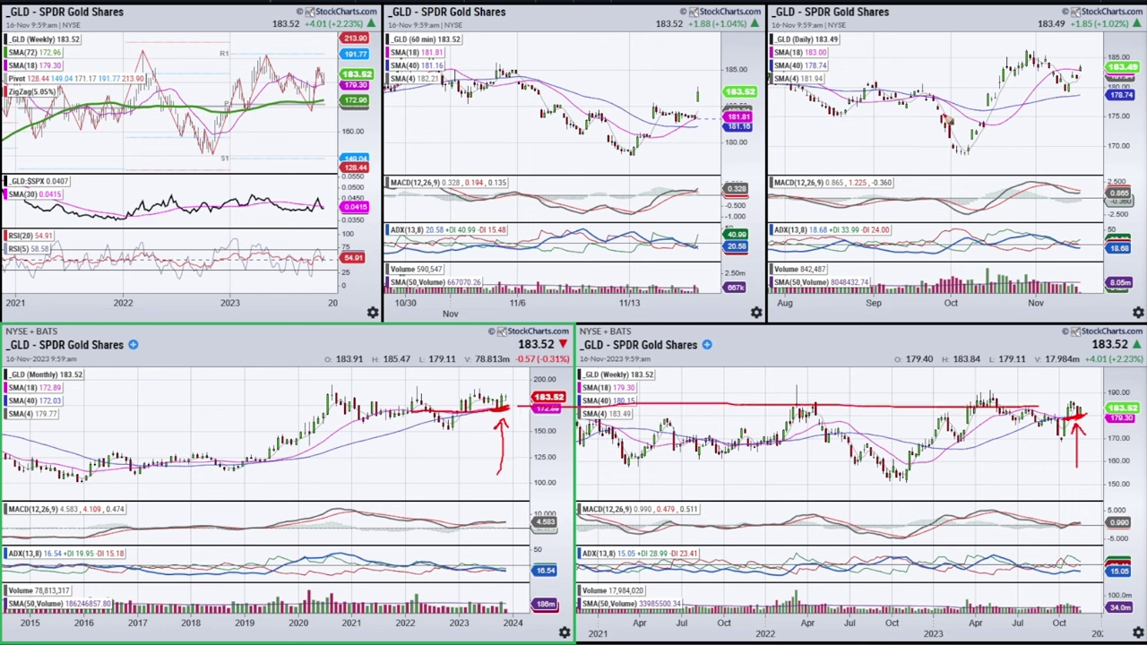
{"action": "key", "text": "e"}
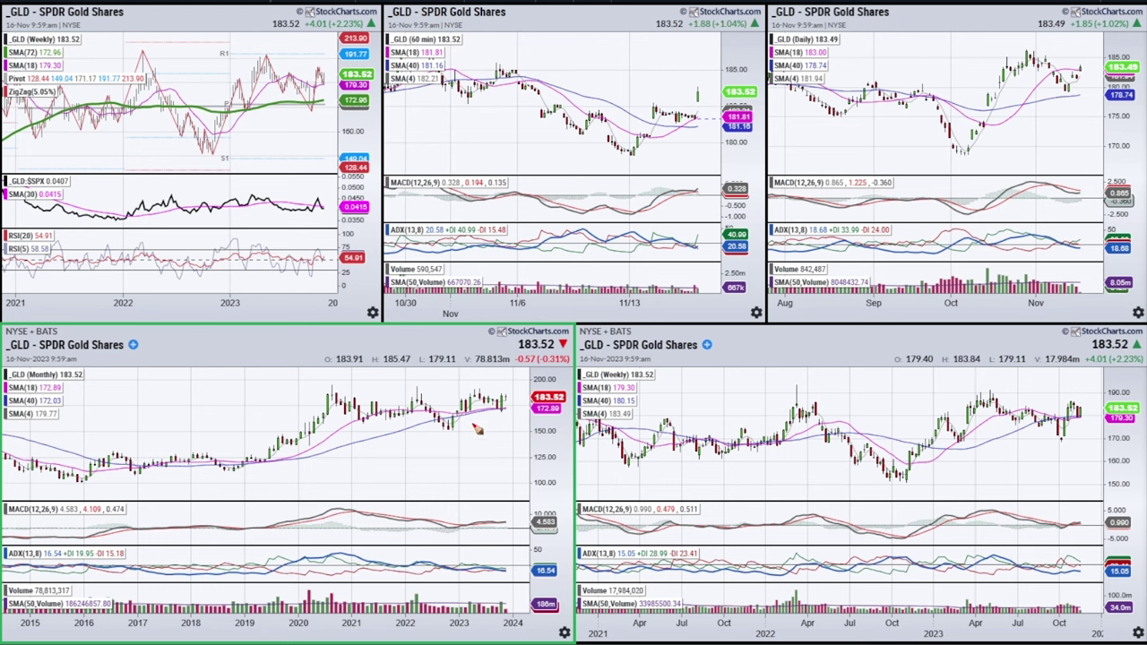
Underline SMA(18) below the latest GLD monthly and weekly candles, mark both MACDs and the weekly ADX, and clear the marks
{"action": "left_click_drag", "start_coordinate": [482, 408], "coordinate": [508, 408]}
{"action": "left_click_drag", "start_coordinate": [1069, 417], "coordinate": [1085, 417]}
{"action": "mouse_move", "coordinate": [1056, 523]}
{"action": "left_mouse_down"}
{"action": "mouse_move", "coordinate": [1074, 520]}
{"action": "mouse_move", "coordinate": [1049, 536]}
{"action": "mouse_move", "coordinate": [1066, 515]}
{"action": "left_mouse_up"}
{"action": "mouse_move", "coordinate": [491, 513]}
{"action": "left_mouse_down"}
{"action": "mouse_move", "coordinate": [502, 512]}
{"action": "mouse_move", "coordinate": [484, 534]}
{"action": "mouse_move", "coordinate": [490, 511]}
{"action": "left_mouse_up"}
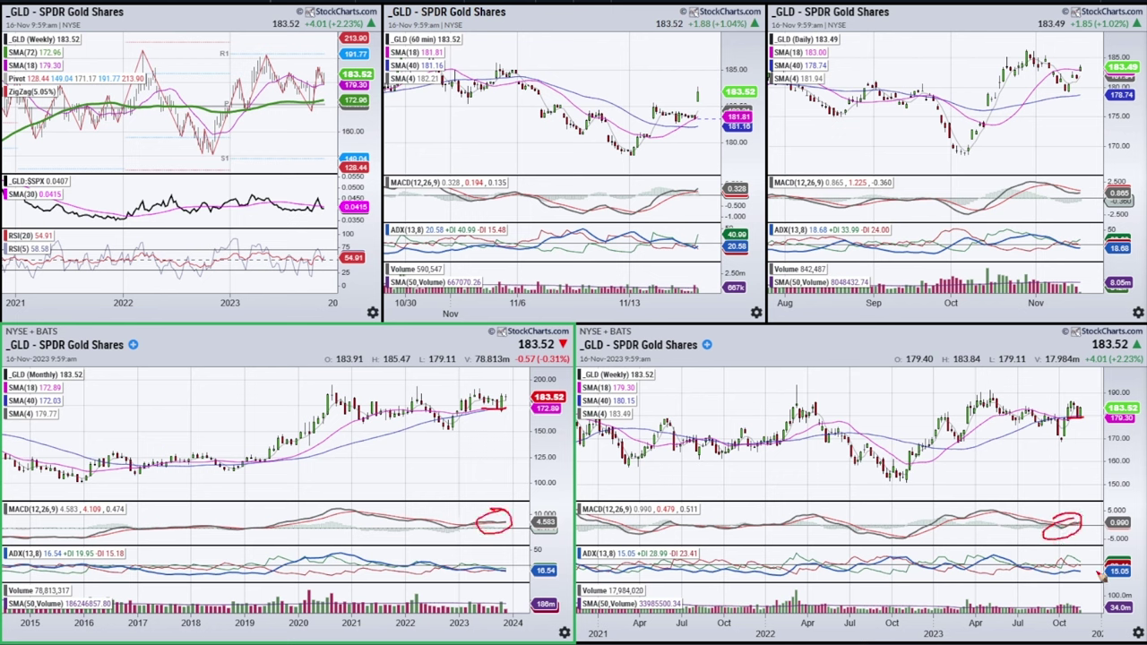
{"action": "left_click_drag", "start_coordinate": [1057, 562], "coordinate": [1072, 571]}
{"action": "key", "text": "e"}
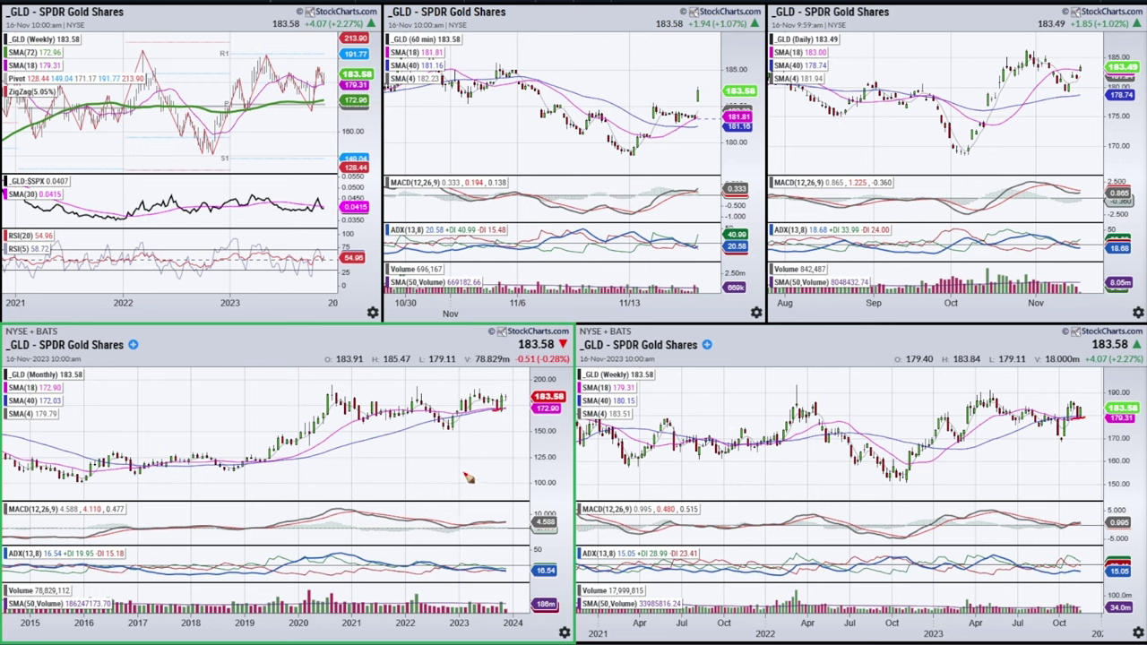
Mark the latest MACD readings again on the GLD monthly and weekly charts and clear the marks
{"action": "left_click_drag", "start_coordinate": [490, 518], "coordinate": [492, 529]}
{"action": "mouse_move", "coordinate": [1071, 522]}
{"action": "left_mouse_down"}
{"action": "mouse_move", "coordinate": [1083, 520]}
{"action": "mouse_move", "coordinate": [1070, 525]}
{"action": "left_mouse_up"}
{"action": "key", "text": "Escape"}
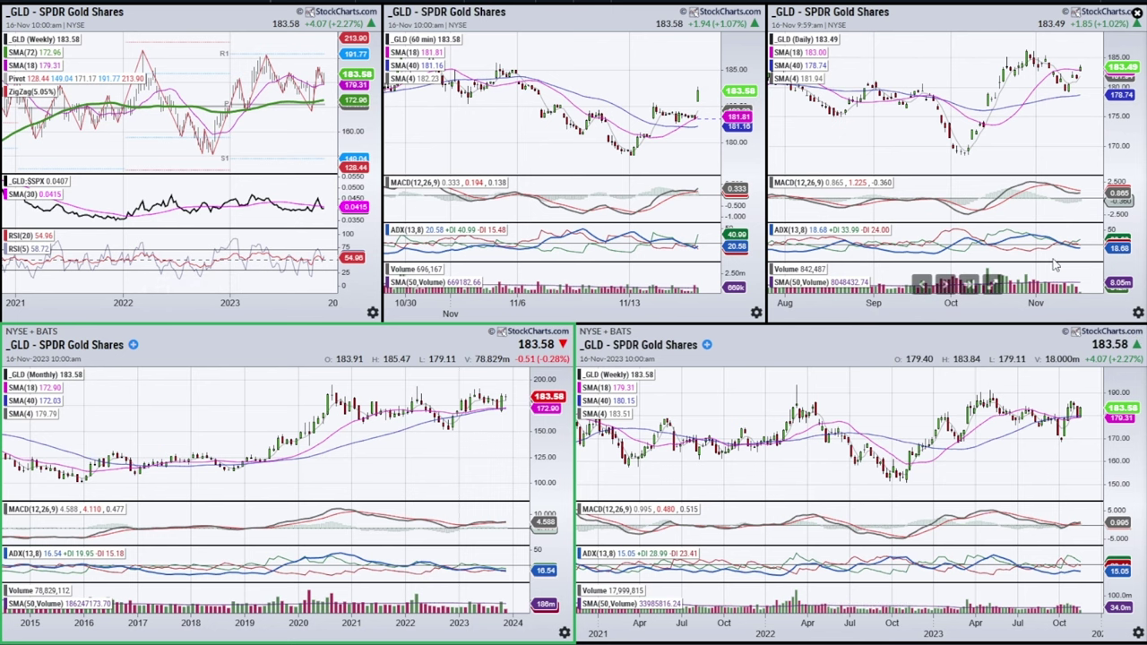
Mark an upward move from the latest candle on the GLD daily chart and clear the mark
{"action": "key", "text": "ctrl+2"}
{"action": "left_click_drag", "start_coordinate": [1082, 88], "coordinate": [1094, 46]}
{"action": "key", "text": "Escape"}
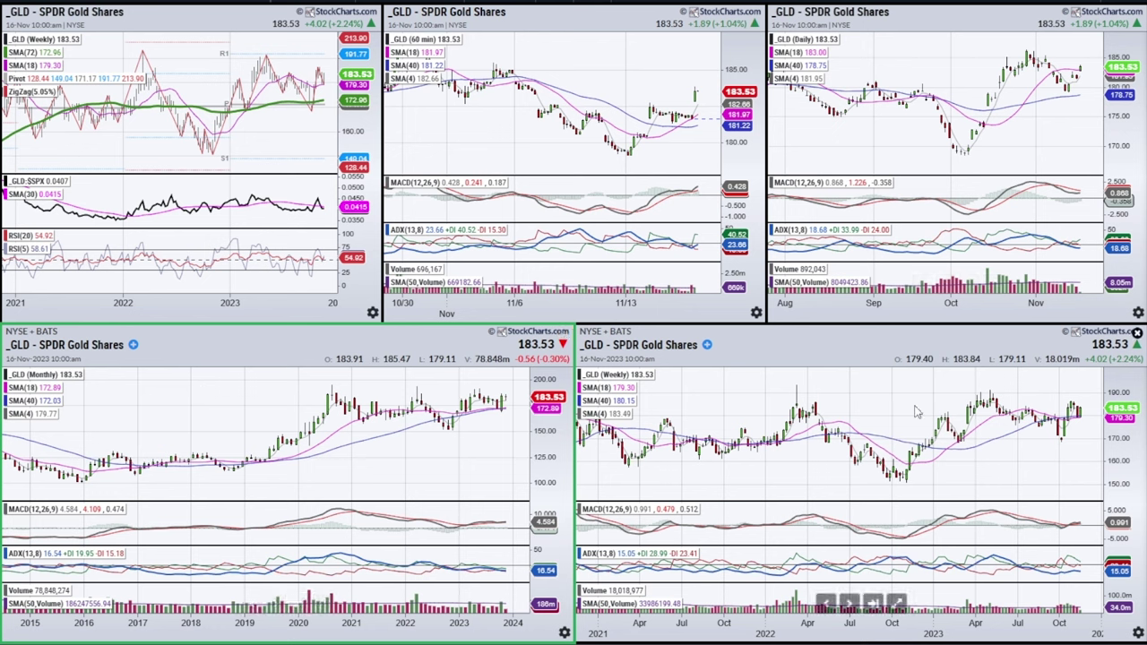
Switch the charts to GDX, mark the latest monthly and weekly candles with down arrows and underlines, and clear the marks
{"action": "type", "text": "GDX"}
{"action": "key", "text": "Return"}
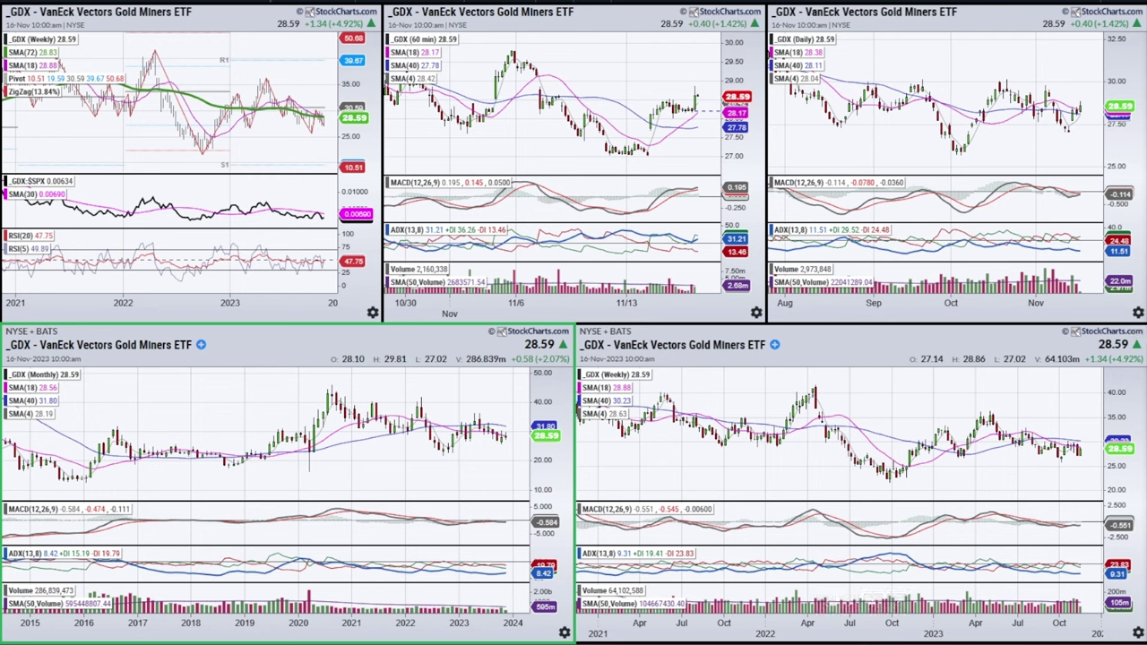
{"action": "mouse_move", "coordinate": [501, 400]}
{"action": "left_mouse_down"}
{"action": "mouse_move", "coordinate": [501, 429]}
{"action": "mouse_move", "coordinate": [509, 421]}
{"action": "left_mouse_up"}
{"action": "mouse_move", "coordinate": [1077, 419]}
{"action": "left_mouse_down"}
{"action": "mouse_move", "coordinate": [1082, 446]}
{"action": "mouse_move", "coordinate": [1089, 430]}
{"action": "left_mouse_up"}
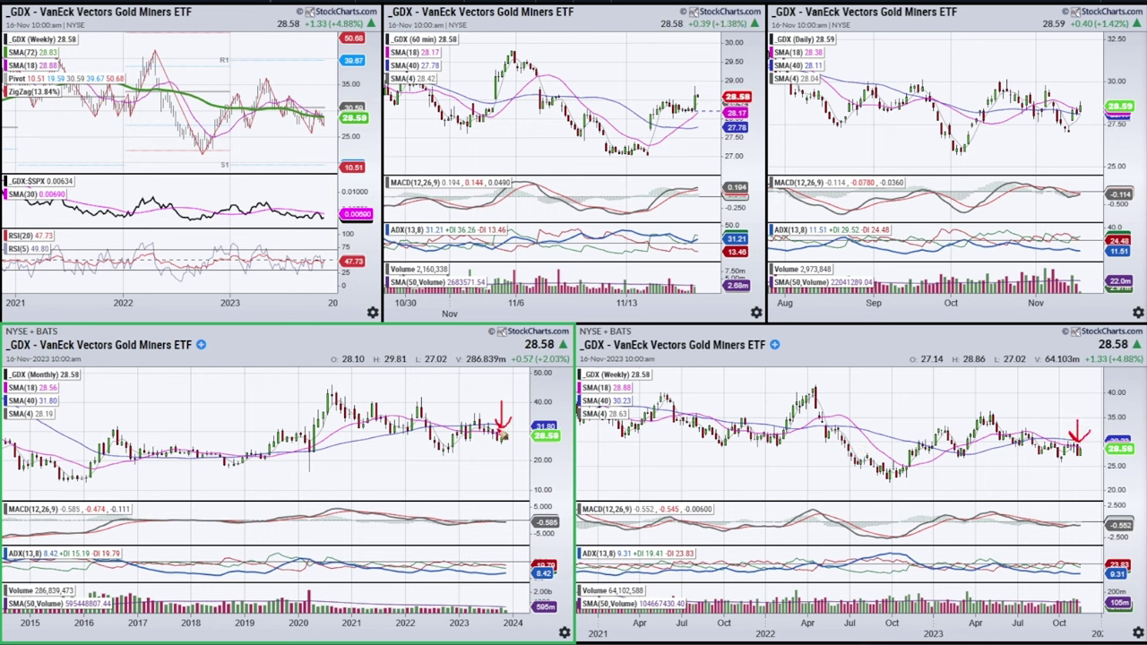
{"action": "left_click_drag", "start_coordinate": [491, 434], "coordinate": [511, 441]}
{"action": "left_click_drag", "start_coordinate": [1066, 445], "coordinate": [1088, 455]}
{"action": "key", "text": "e"}
Draw downward trend strokes along the latest candles on the GDX monthly and weekly charts and clear them
{"action": "left_click_drag", "start_coordinate": [473, 423], "coordinate": [508, 456]}
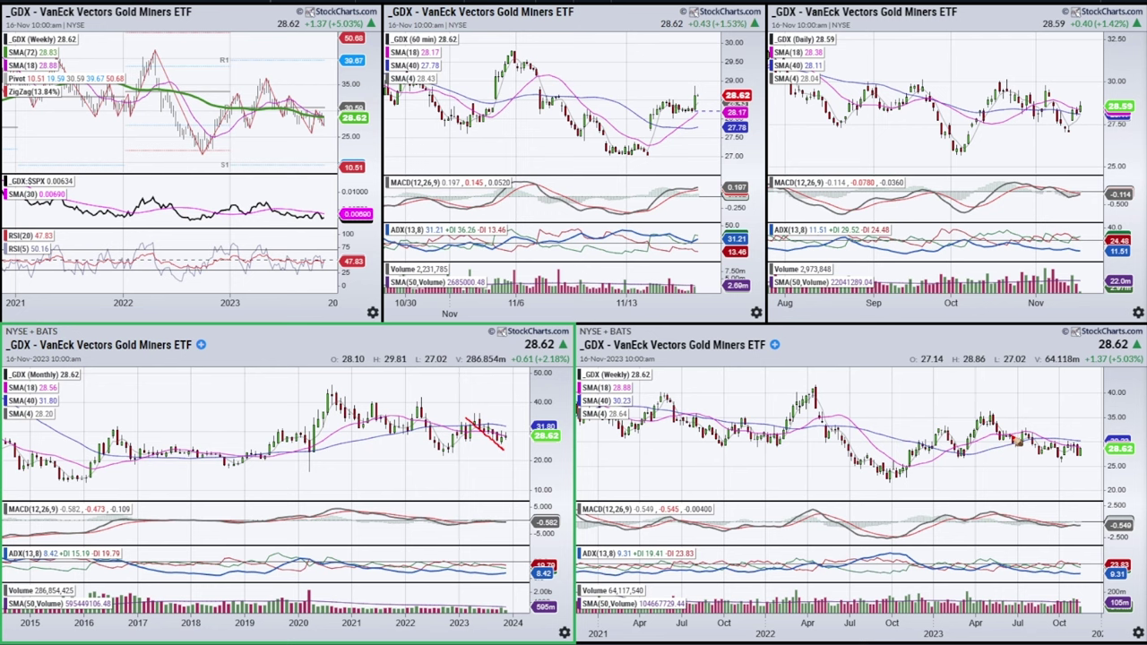
{"action": "left_click_drag", "start_coordinate": [1061, 445], "coordinate": [1087, 464]}
{"action": "key", "text": "Escape"}
Trace the GDX monthly swings of 2022–2023 above a horizontal support line, mark an upward weekly move, and clear the marks
{"action": "mouse_move", "coordinate": [406, 435]}
{"action": "left_mouse_down"}
{"action": "mouse_move", "coordinate": [422, 405]}
{"action": "mouse_move", "coordinate": [441, 448]}
{"action": "mouse_move", "coordinate": [489, 434]}
{"action": "mouse_move", "coordinate": [509, 445]}
{"action": "left_mouse_up"}
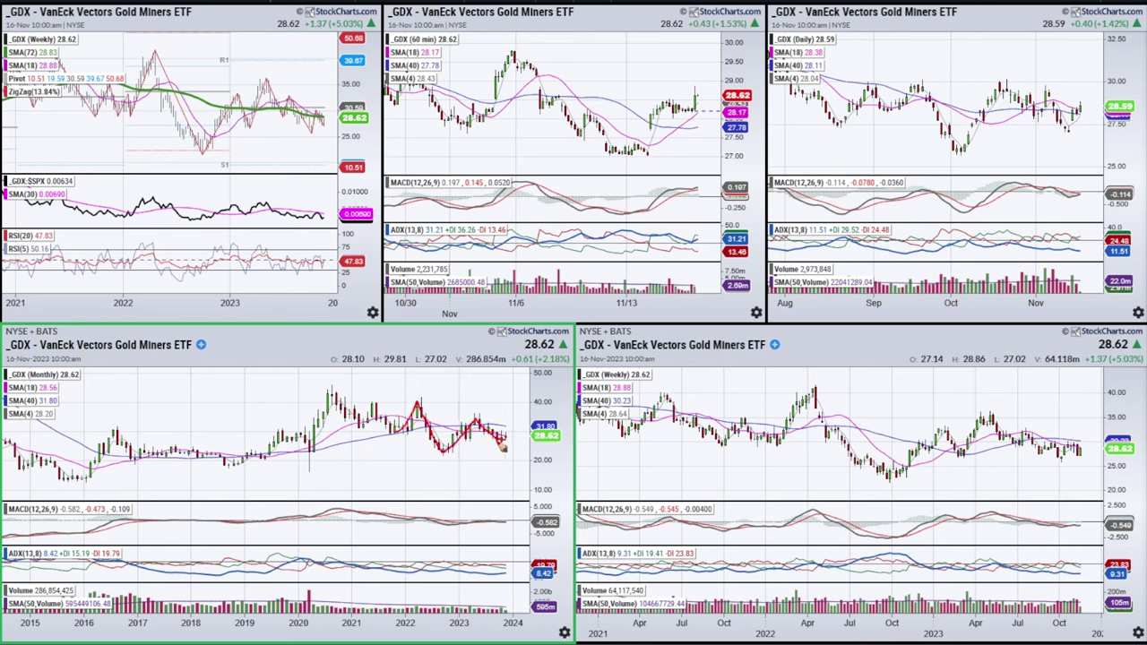
{"action": "left_click_drag", "start_coordinate": [70, 441], "coordinate": [527, 444]}
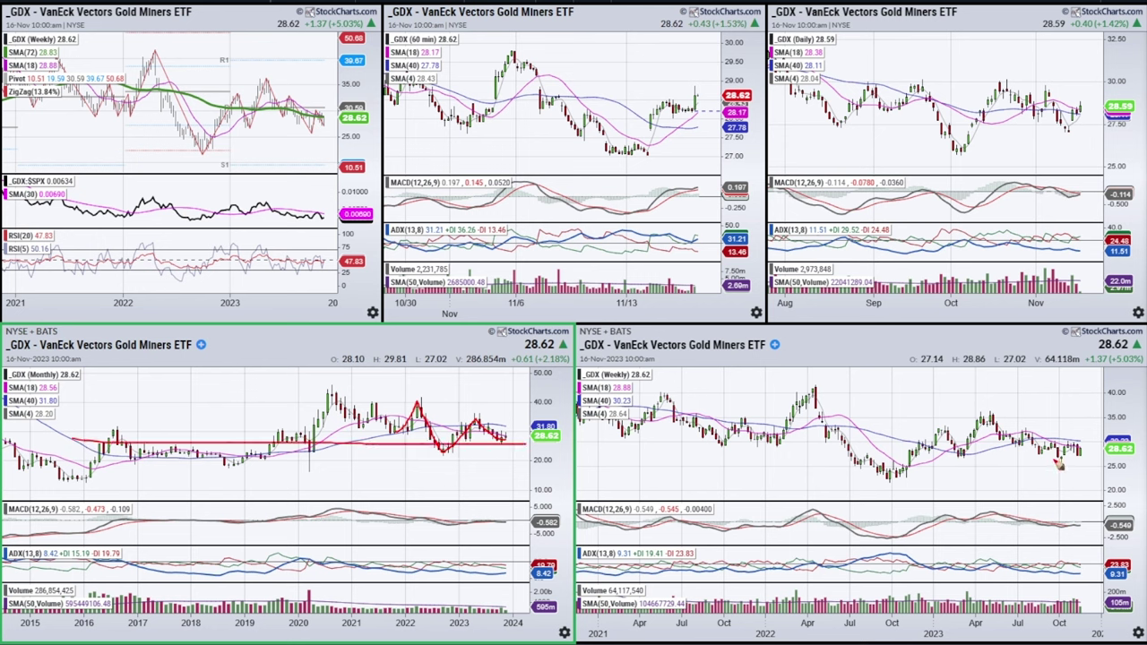
{"action": "left_click_drag", "start_coordinate": [1077, 453], "coordinate": [1081, 433]}
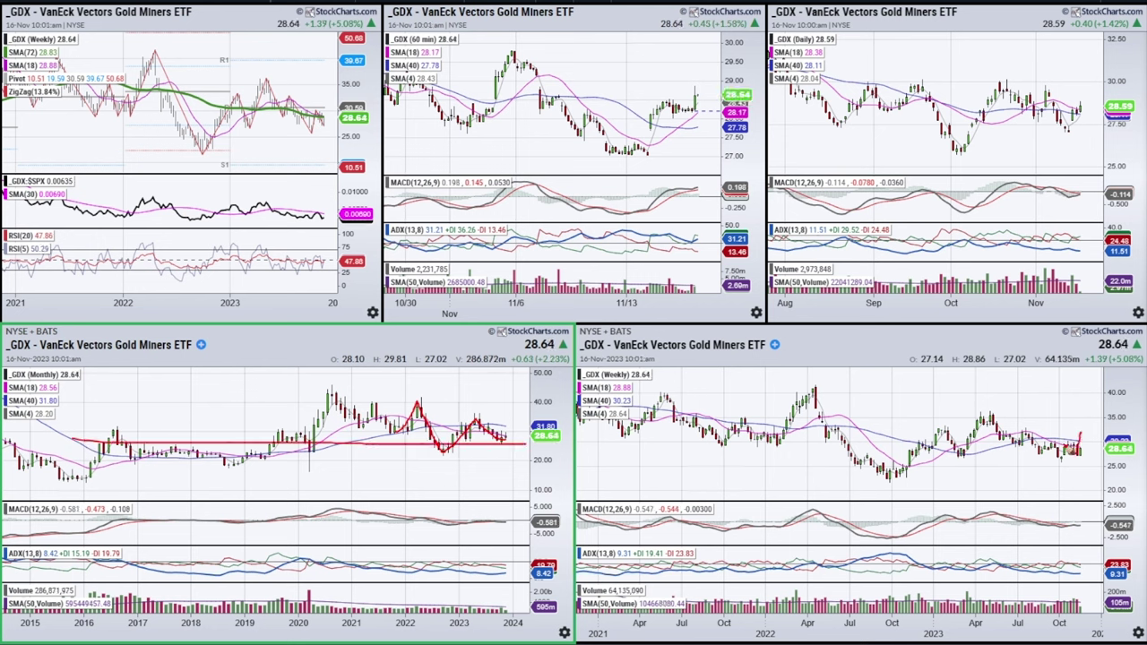
{"action": "key", "text": "Escape"}
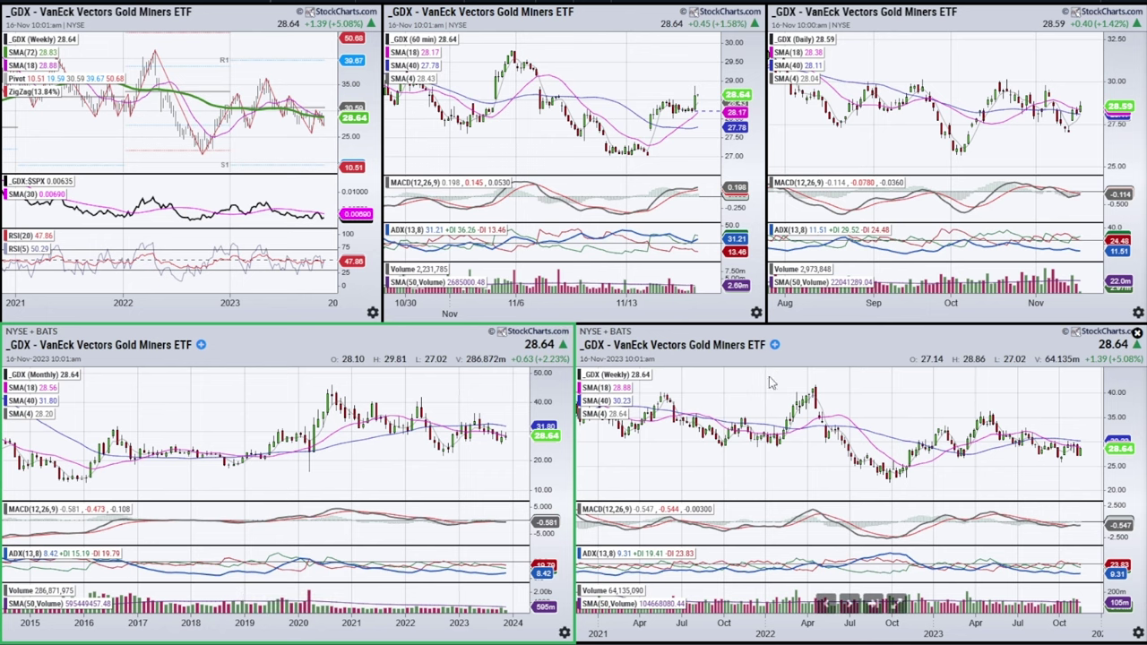
Switch the charts to GDXJ, enlarge the MACD on the monthly chart, and restore the other indicators
{"action": "key", "text": "Down"}
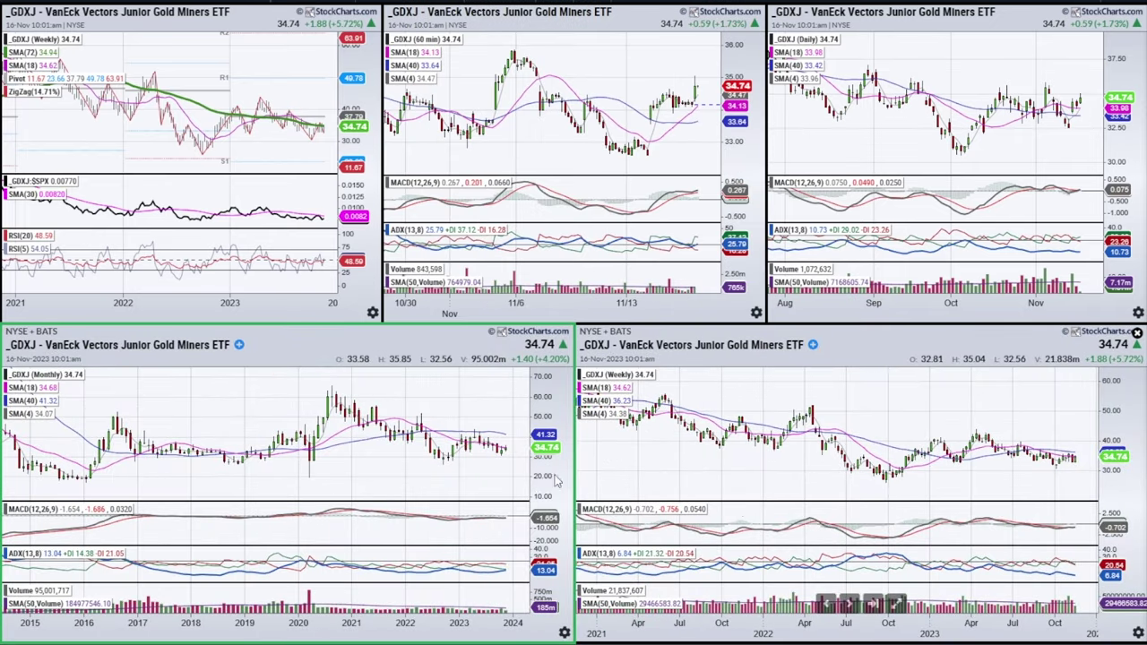
{"action": "left_click", "coordinate": [141, 509]}
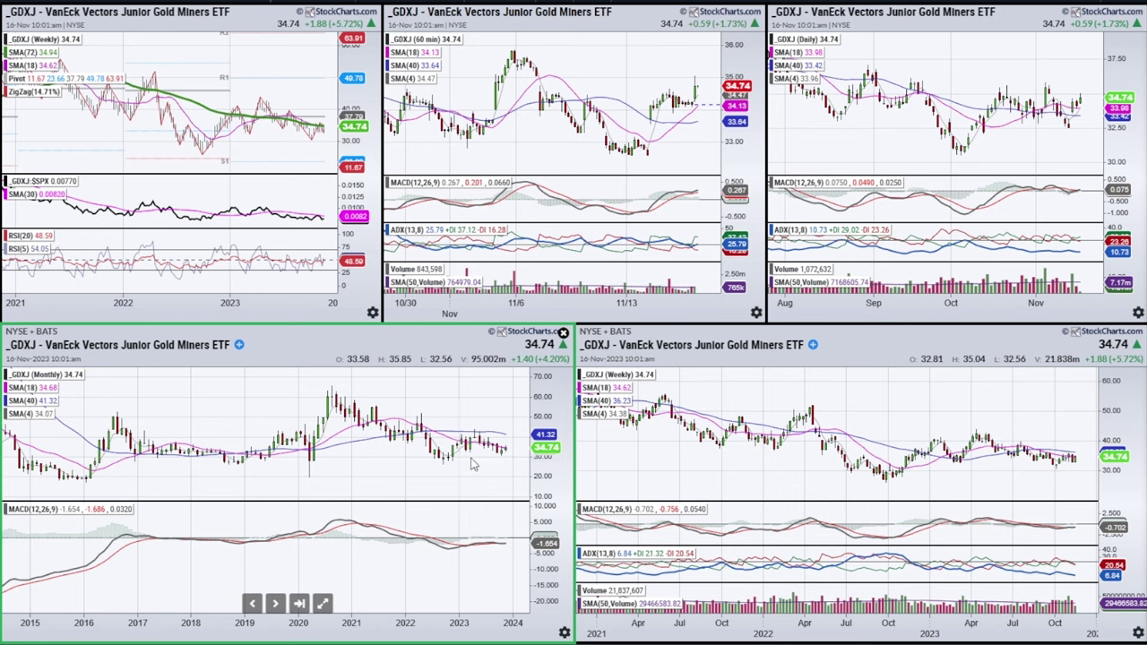
{"action": "left_click", "coordinate": [142, 515]}
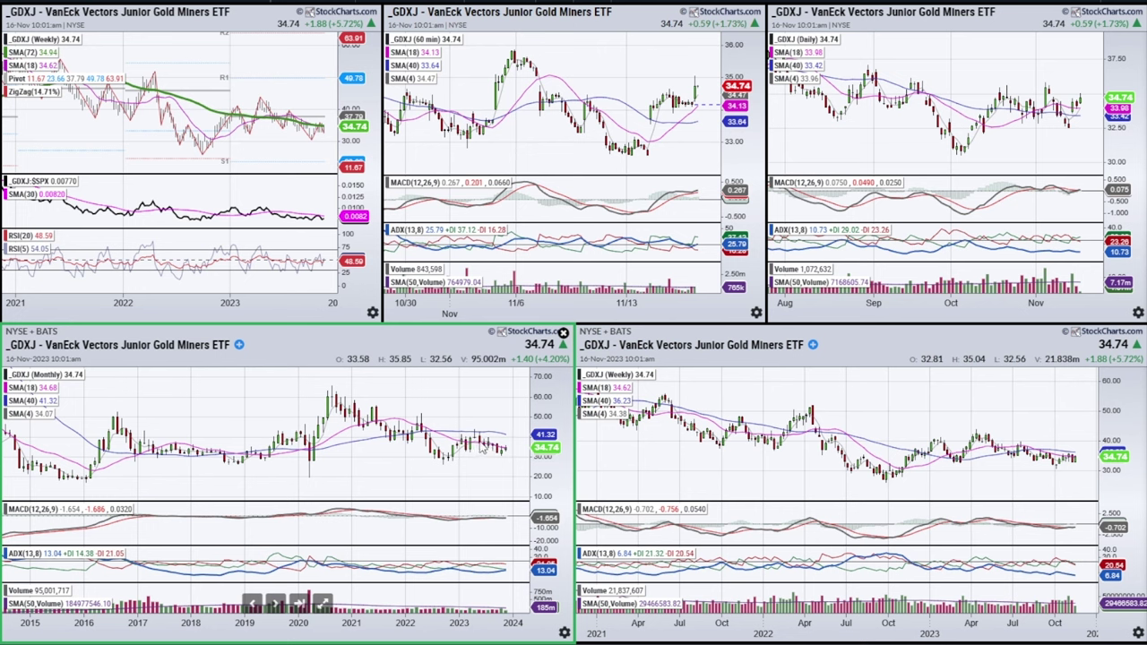
Mark the falling 2023 candles against the MACD on the GDXJ monthly chart, mark the latest weekly candles, and clear the marks
{"action": "mouse_move", "coordinate": [481, 434]}
{"action": "left_mouse_down"}
{"action": "mouse_move", "coordinate": [505, 441]}
{"action": "mouse_move", "coordinate": [510, 457]}
{"action": "left_mouse_up"}
{"action": "left_click_drag", "start_coordinate": [474, 526], "coordinate": [512, 516]}
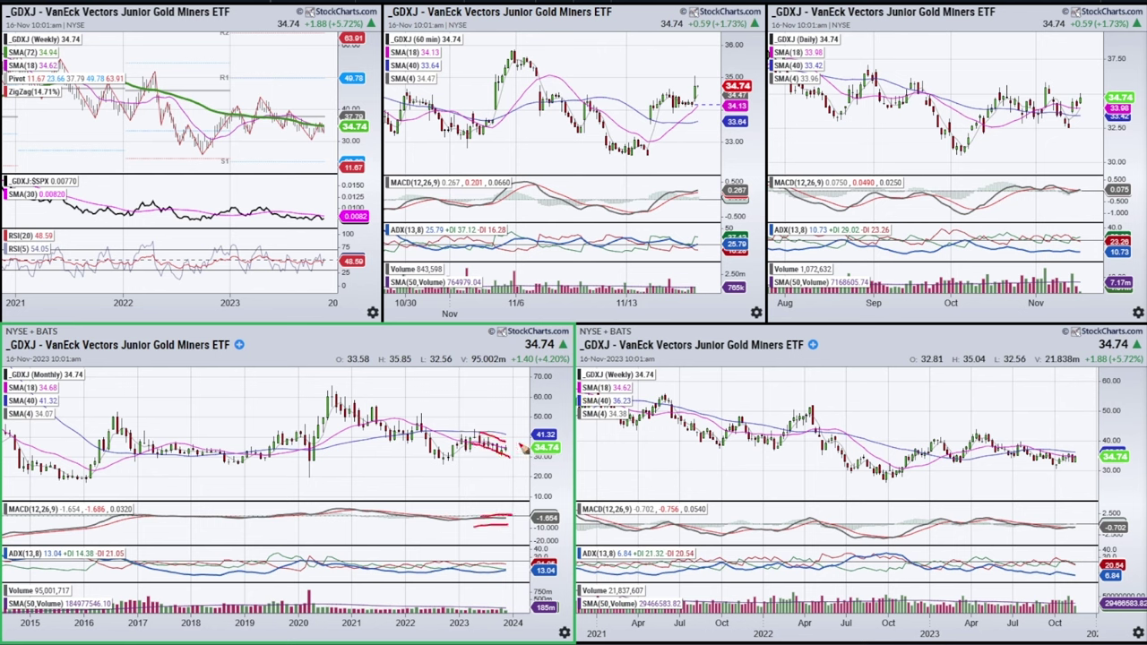
{"action": "mouse_move", "coordinate": [1080, 464]}
{"action": "left_mouse_down"}
{"action": "mouse_move", "coordinate": [1077, 446]}
{"action": "mouse_move", "coordinate": [1089, 453]}
{"action": "left_mouse_up"}
{"action": "key", "text": "Escape"}
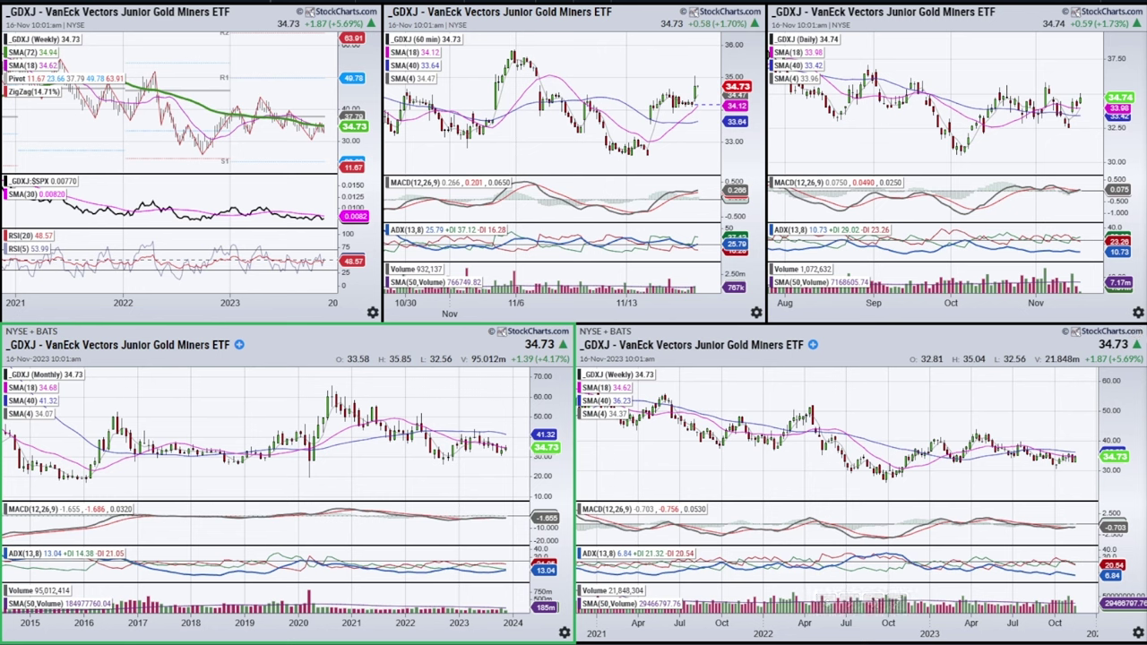
Switch the charts to AGI, widen the monthly range back past 2010, restore it to about 2014, and zoom the daily chart to September–November
{"action": "key", "text": "Down"}
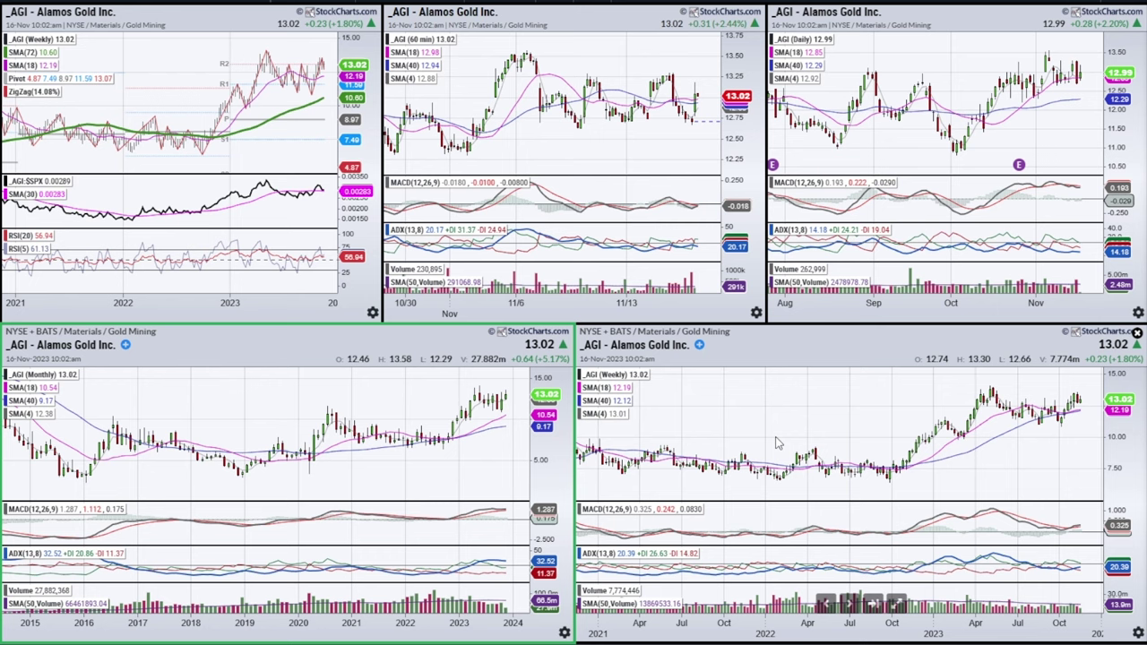
{"action": "scroll", "coordinate": [280, 501], "scroll_direction": "down", "scroll_amount": 3}
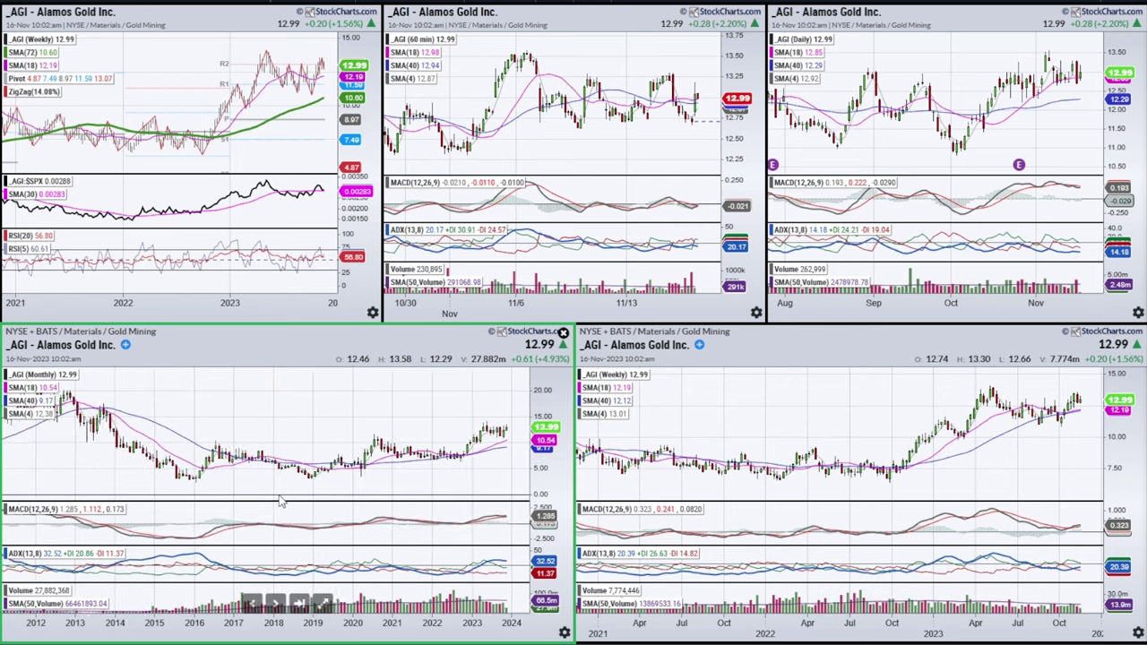
{"action": "scroll", "coordinate": [260, 484], "scroll_direction": "down", "scroll_amount": 3}
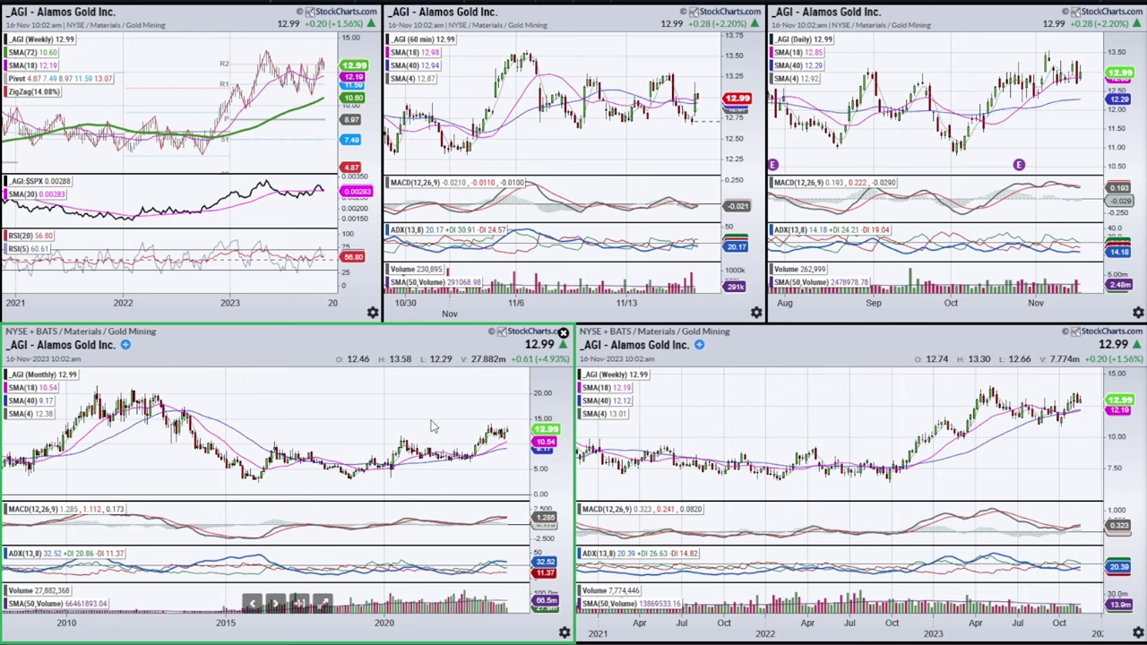
{"action": "scroll", "coordinate": [432, 427], "scroll_direction": "up", "scroll_amount": 3}
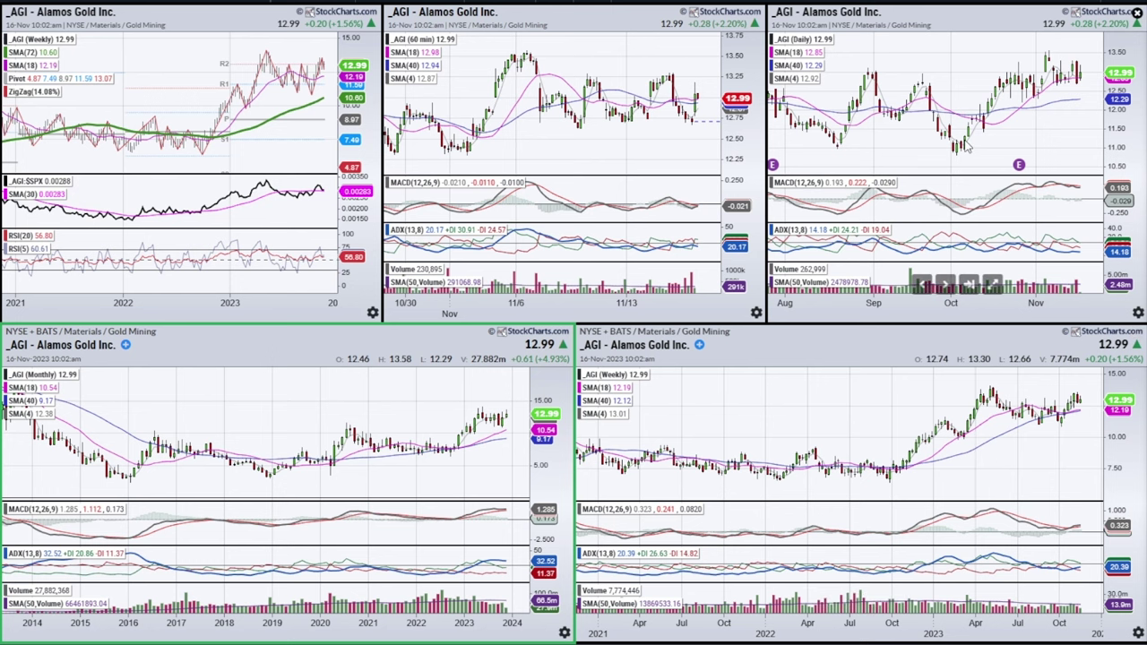
{"action": "scroll", "coordinate": [966, 209], "scroll_direction": "up", "scroll_amount": 3}
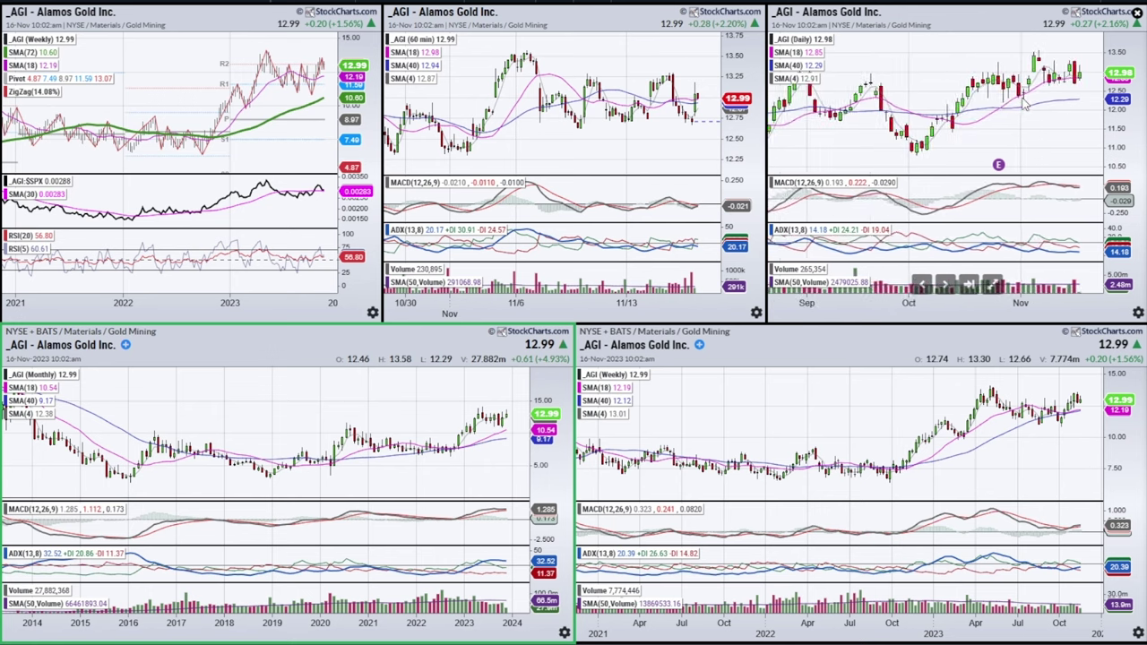
Trace the November pullback on the AGI daily chart, draw a line from the latest monthly candles to the weekly chart, and clear the marks
{"action": "mouse_move", "coordinate": [1031, 50]}
{"action": "left_mouse_down"}
{"action": "mouse_move", "coordinate": [1064, 81]}
{"action": "mouse_move", "coordinate": [1071, 64]}
{"action": "left_mouse_up"}
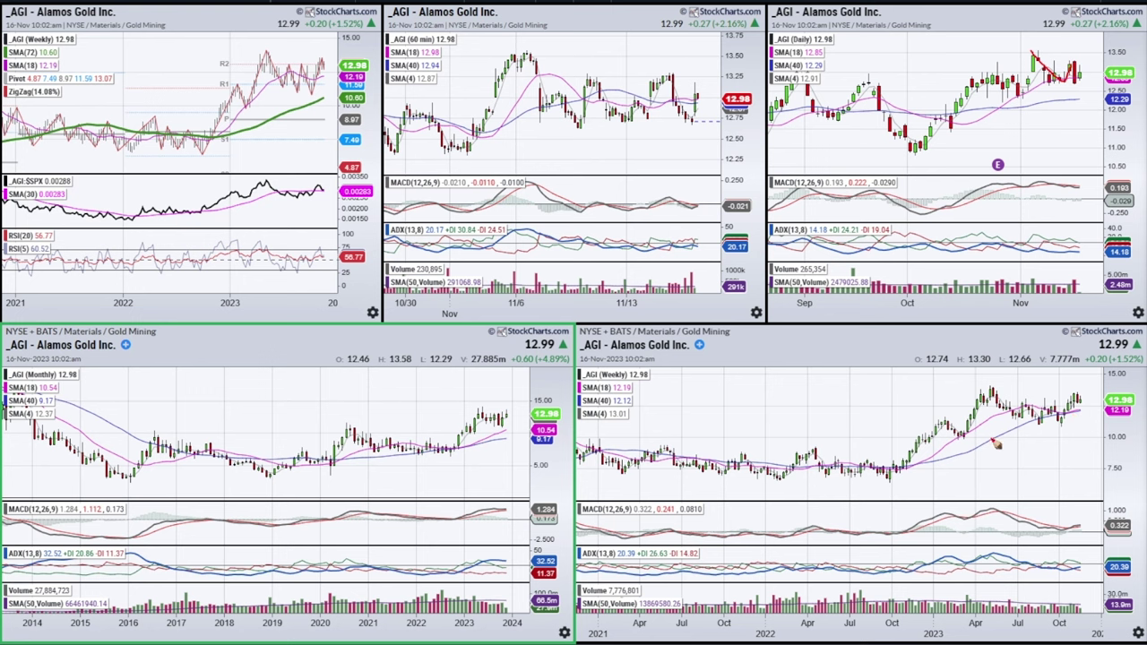
{"action": "left_click_drag", "start_coordinate": [482, 419], "coordinate": [980, 423]}
{"action": "key", "text": "e"}
Mark the November candles and late-October ADX on the AGI daily chart and an upward move from the weekly SMA(18), clearing the marks
{"action": "mouse_move", "coordinate": [1042, 65]}
{"action": "left_mouse_down"}
{"action": "mouse_move", "coordinate": [1029, 91]}
{"action": "mouse_move", "coordinate": [1050, 59]}
{"action": "left_mouse_up"}
{"action": "key", "text": "Escape"}
{"action": "mouse_move", "coordinate": [1000, 231]}
{"action": "left_mouse_down"}
{"action": "mouse_move", "coordinate": [1084, 238]}
{"action": "mouse_move", "coordinate": [979, 242]}
{"action": "mouse_move", "coordinate": [1027, 229]}
{"action": "left_mouse_up"}
{"action": "key", "text": "Escape"}
{"action": "left_click_drag", "start_coordinate": [1072, 412], "coordinate": [1085, 408]}
{"action": "left_click_drag", "start_coordinate": [1087, 408], "coordinate": [1090, 391]}
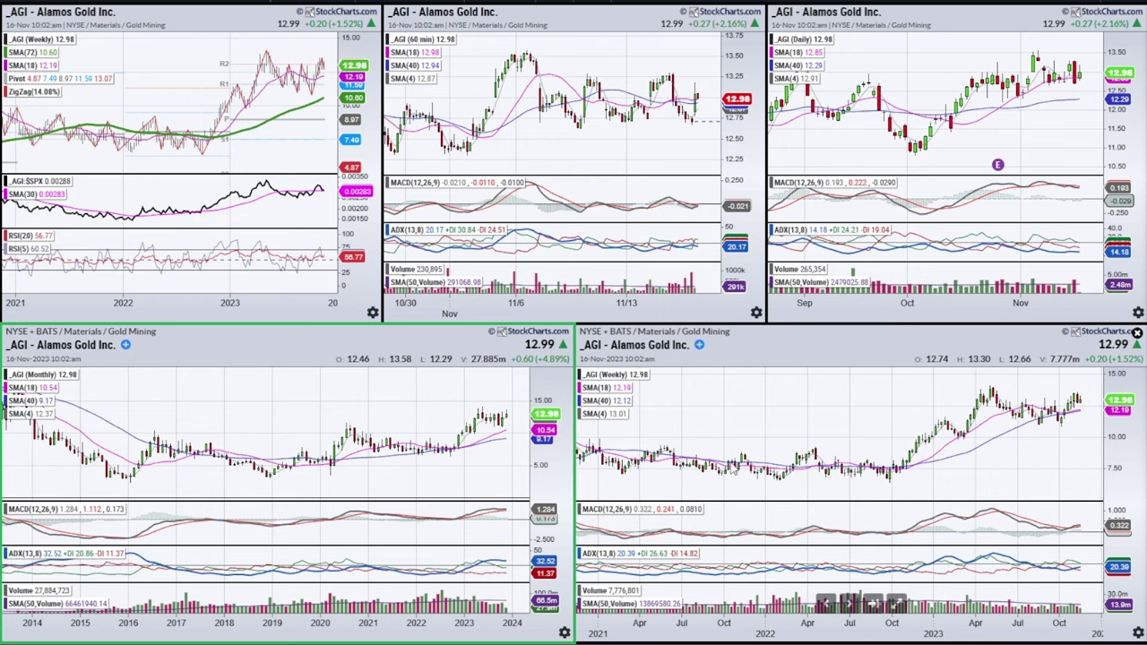
Switch the charts to CCJ
{"action": "key", "text": "Down"}
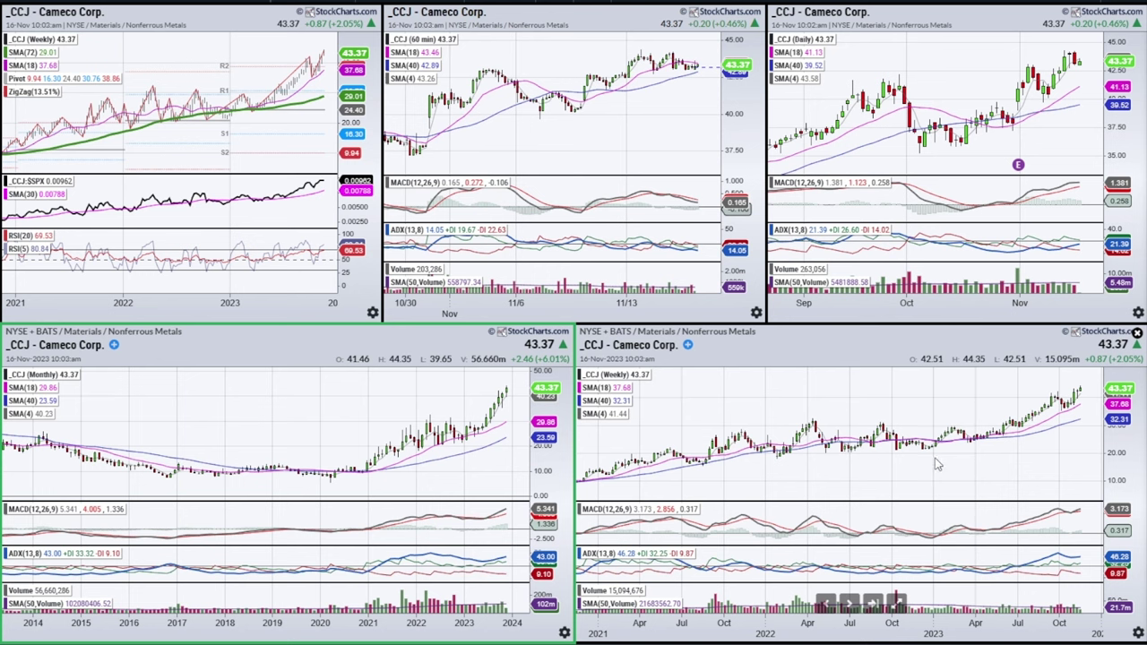
View the CCJ weekly chart enlarged, restore the layout, and mark the recent monthly and weekly candles, clearing the marks
{"action": "left_click", "coordinate": [896, 603]}
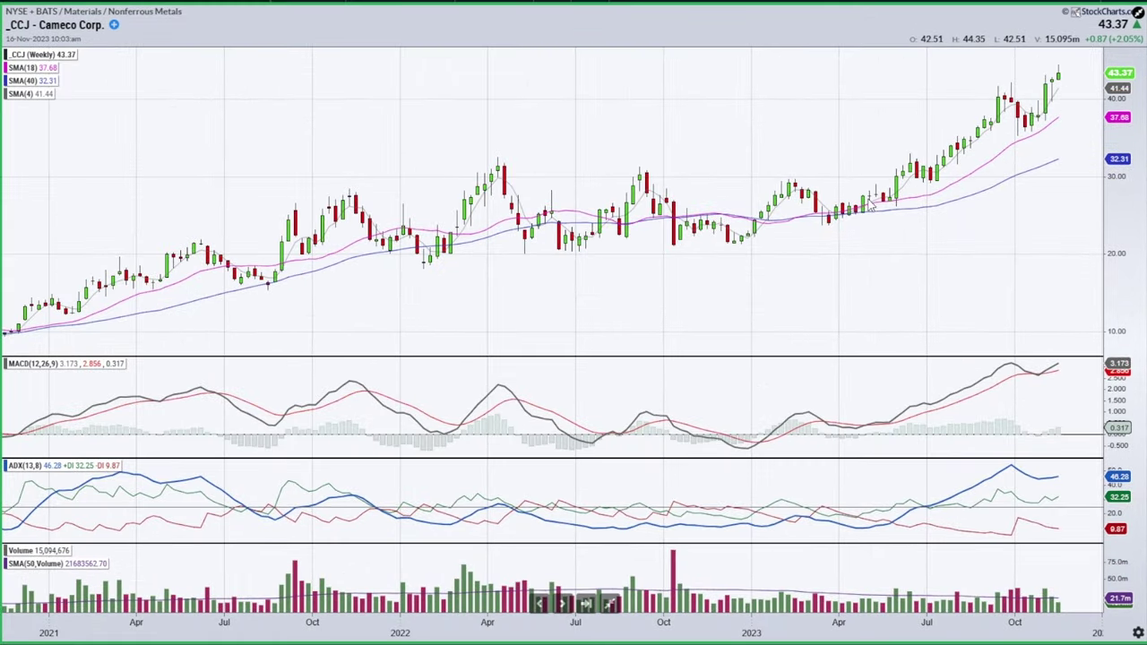
{"action": "left_click", "coordinate": [610, 603]}
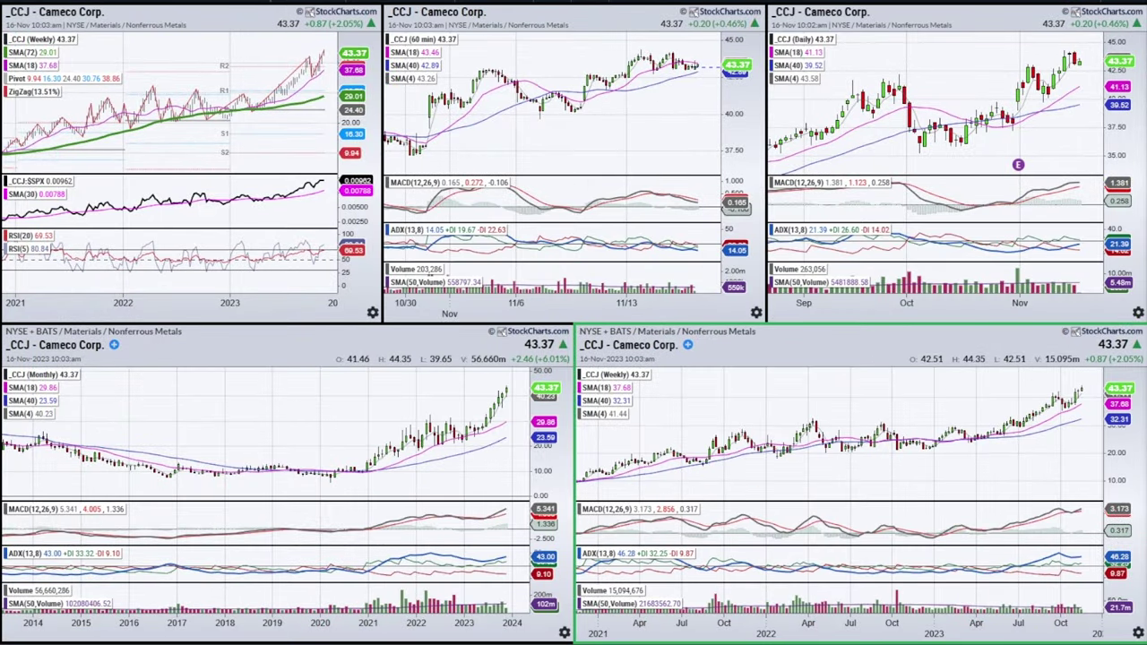
{"action": "mouse_move", "coordinate": [500, 405]}
{"action": "left_mouse_down"}
{"action": "mouse_move", "coordinate": [512, 394]}
{"action": "mouse_move", "coordinate": [518, 422]}
{"action": "mouse_move", "coordinate": [500, 405]}
{"action": "left_mouse_up"}
{"action": "key", "text": "ctrl+z"}
{"action": "left_click_drag", "start_coordinate": [458, 440], "coordinate": [484, 431]}
{"action": "mouse_move", "coordinate": [1002, 433]}
{"action": "left_mouse_down"}
{"action": "mouse_move", "coordinate": [1022, 431]}
{"action": "mouse_move", "coordinate": [1018, 419]}
{"action": "mouse_move", "coordinate": [1003, 425]}
{"action": "left_mouse_up"}
{"action": "key", "text": "e"}
Link the CCJ monthly candles to the weekly chart, mark the recent weekly candles, and widen the daily range back into August
{"action": "left_click_drag", "start_coordinate": [467, 430], "coordinate": [1038, 429]}
{"action": "key", "text": "e"}
{"action": "left_click_drag", "start_coordinate": [1011, 426], "coordinate": [1031, 434]}
{"action": "scroll", "coordinate": [1022, 140], "scroll_direction": "down", "scroll_amount": 2}
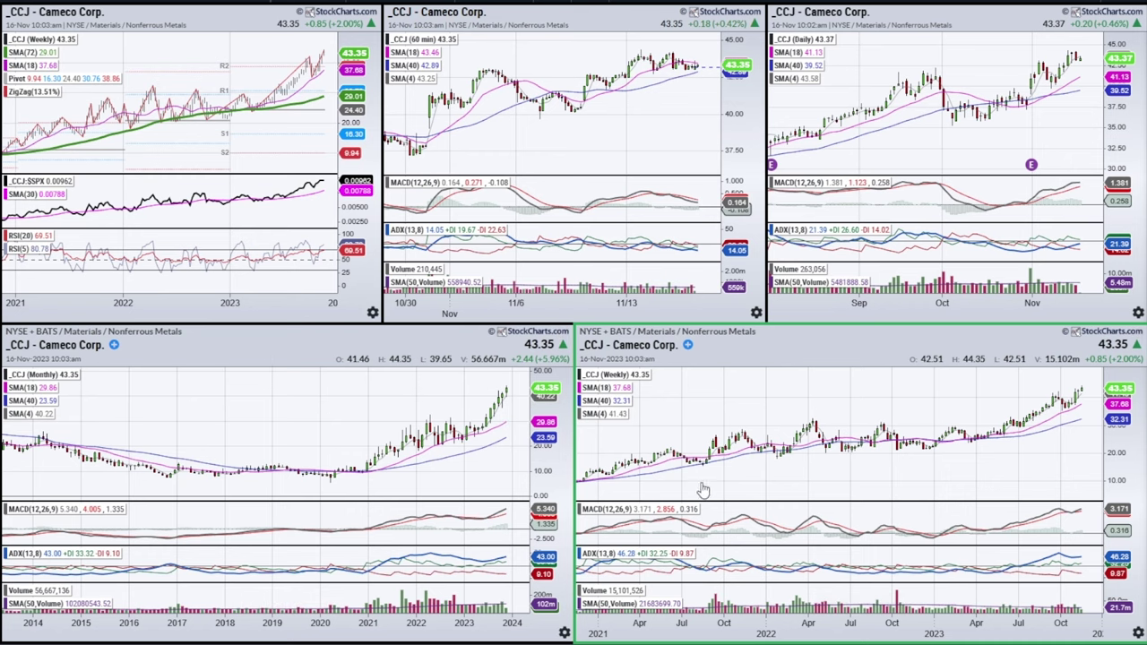
Switch the charts to TAN, zoom in the daily chart, circle the latest monthly and weekly candles, and clear the circles
{"action": "key", "text": "Down"}
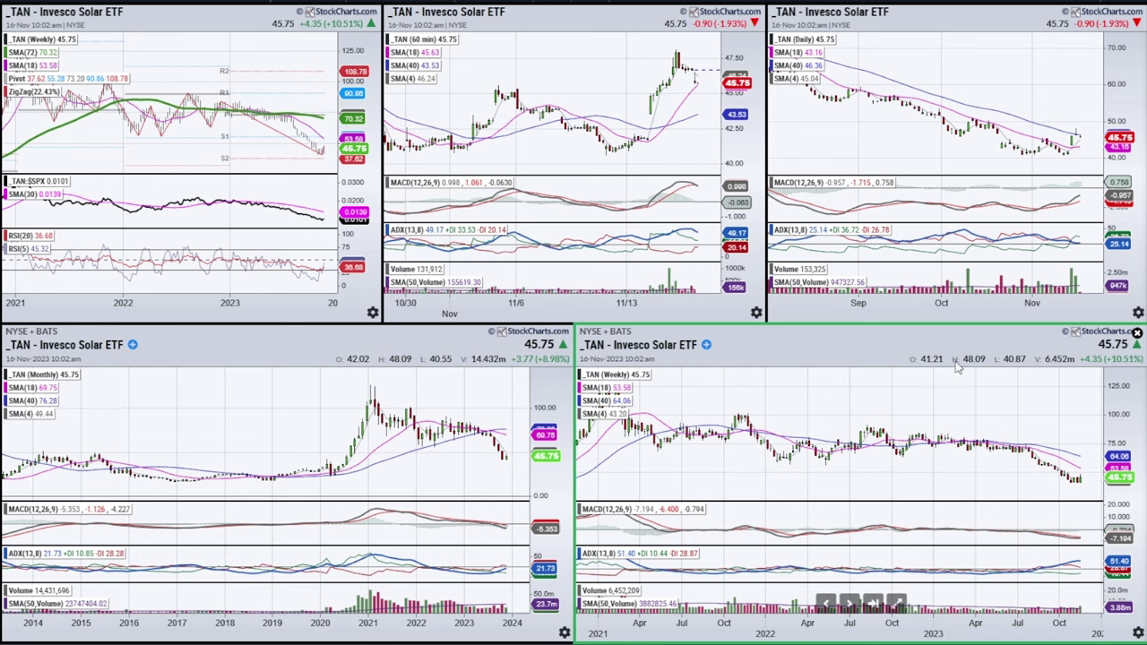
{"action": "scroll", "coordinate": [1011, 77], "scroll_direction": "up", "scroll_amount": 3}
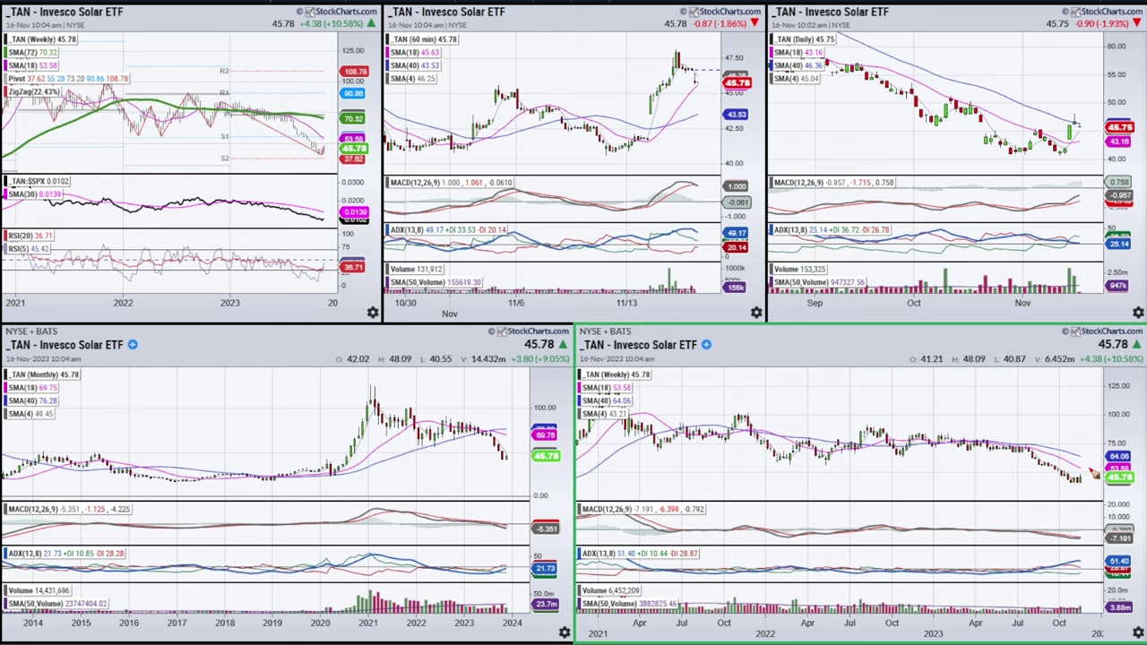
{"action": "mouse_move", "coordinate": [1054, 453]}
{"action": "left_mouse_down"}
{"action": "mouse_move", "coordinate": [1089, 458]}
{"action": "mouse_move", "coordinate": [1055, 453]}
{"action": "left_mouse_up"}
{"action": "left_click_drag", "start_coordinate": [496, 446], "coordinate": [500, 448]}
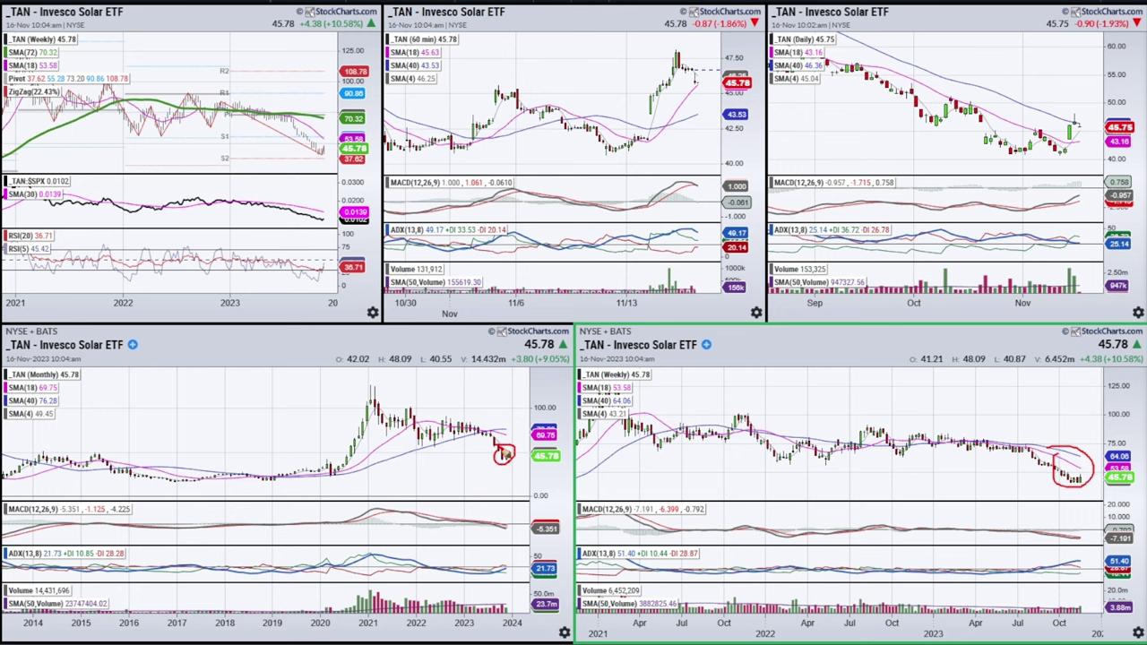
{"action": "key", "text": "e"}
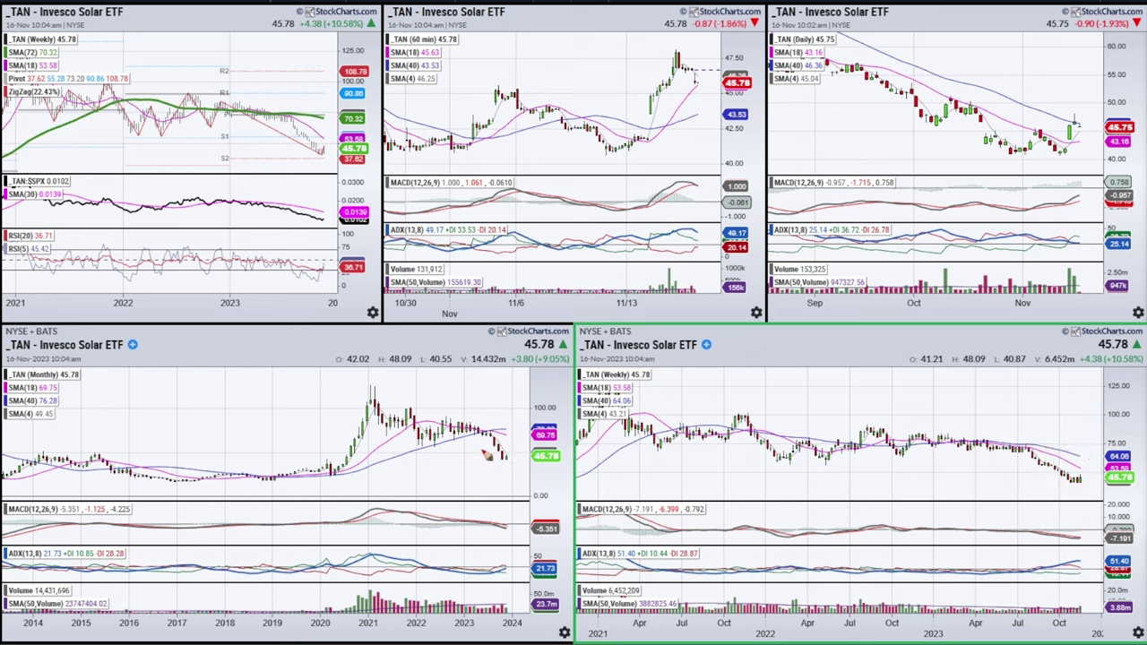
Outline the November pullback and MACD on the TAN daily chart and the mid-November rise on the 60-minute chart, clearing the marks
{"action": "mouse_move", "coordinate": [1043, 140]}
{"action": "left_mouse_down"}
{"action": "mouse_move", "coordinate": [1086, 149]}
{"action": "mouse_move", "coordinate": [1063, 158]}
{"action": "left_mouse_up"}
{"action": "left_click_drag", "start_coordinate": [1019, 206], "coordinate": [1043, 205]}
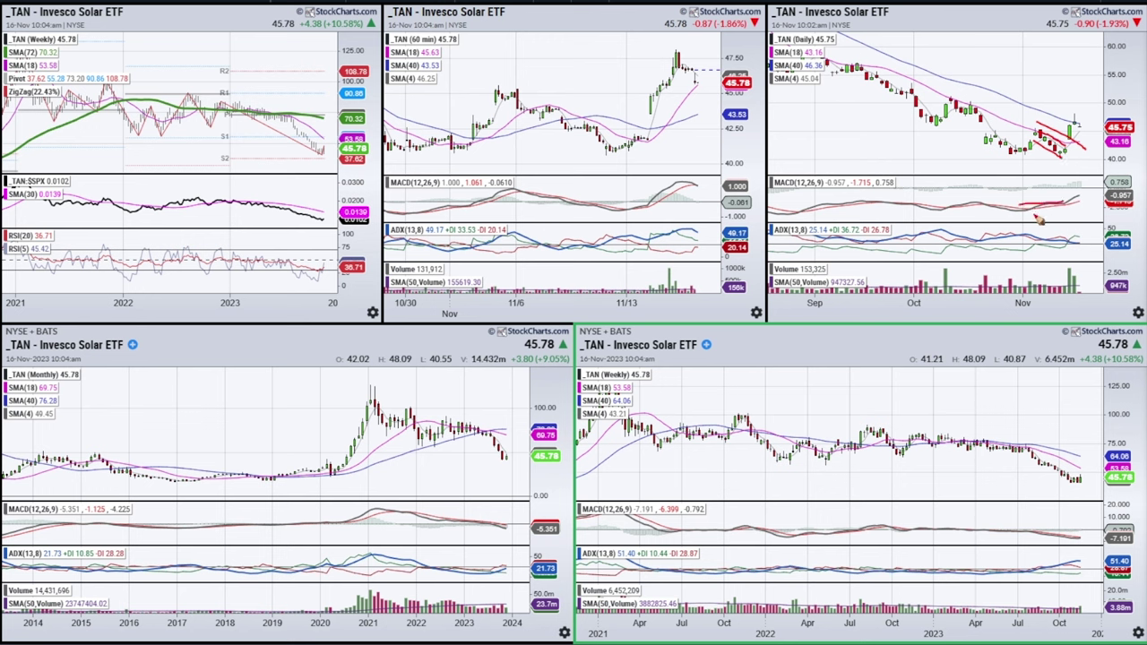
{"action": "key", "text": "e"}
{"action": "mouse_move", "coordinate": [653, 136]}
{"action": "left_mouse_down"}
{"action": "mouse_move", "coordinate": [679, 79]}
{"action": "mouse_move", "coordinate": [721, 65]}
{"action": "left_mouse_up"}
{"action": "key", "text": "e"}
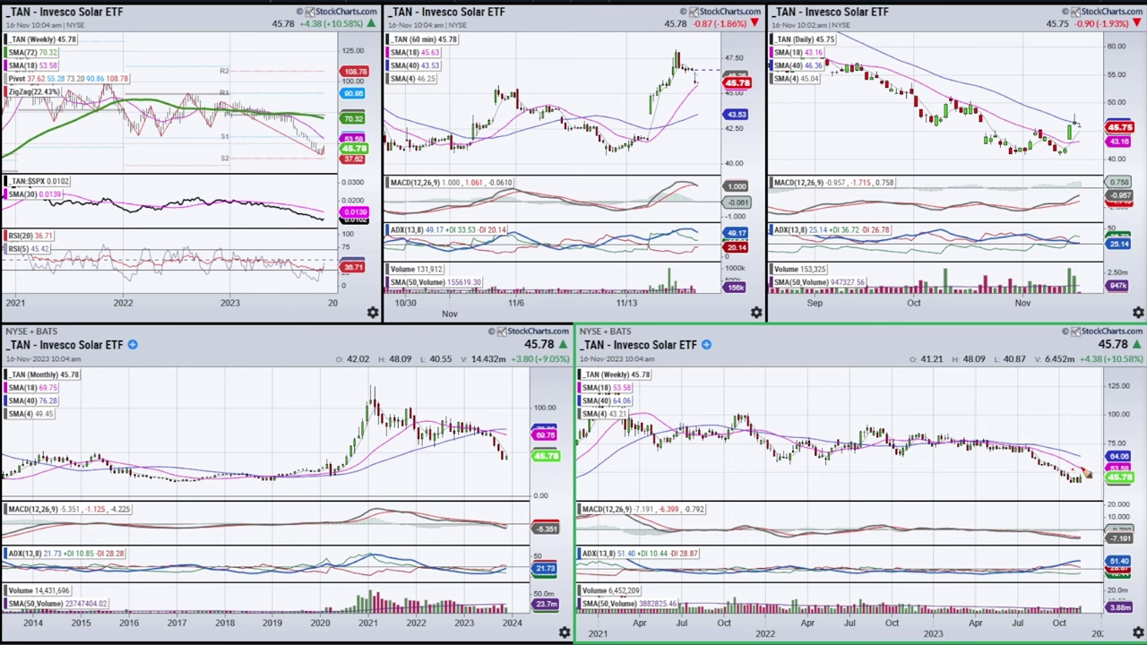
{"action": "key", "text": "e"}
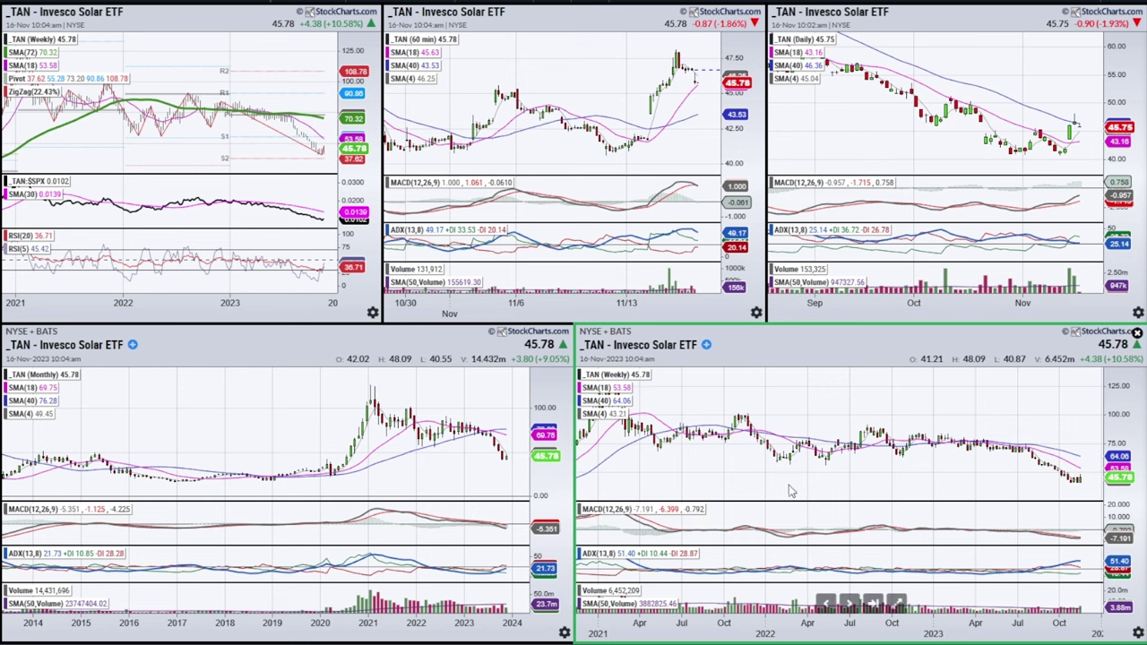
Switch the charts to TSLA and mark the pullback before 11/13 on the 60-minute chart and the November daily price and MACD, clearing the marks
{"action": "key", "text": "Down"}
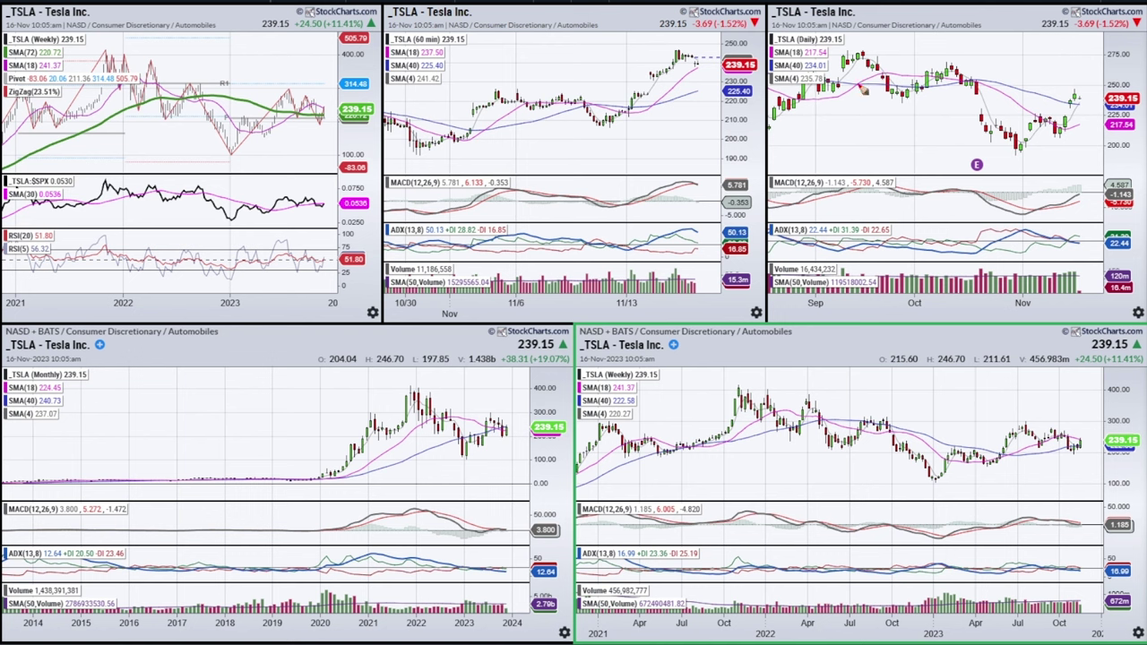
{"action": "left_click_drag", "start_coordinate": [603, 130], "coordinate": [625, 115]}
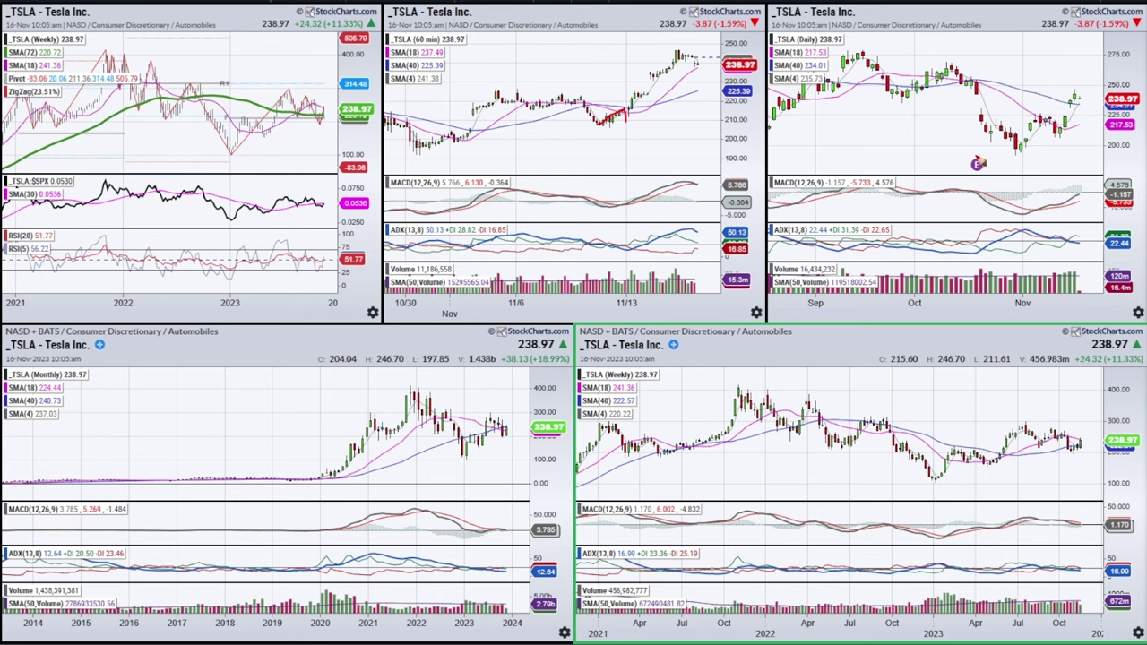
{"action": "mouse_move", "coordinate": [1023, 149]}
{"action": "left_mouse_down"}
{"action": "mouse_move", "coordinate": [1048, 123]}
{"action": "mouse_move", "coordinate": [1061, 134]}
{"action": "left_mouse_up"}
{"action": "left_click_drag", "start_coordinate": [1033, 198], "coordinate": [1082, 203]}
{"action": "key", "text": "e"}
Mark the November price, MACD and ADX on the TSLA daily chart and clear the marks
{"action": "mouse_move", "coordinate": [1034, 114]}
{"action": "left_mouse_down"}
{"action": "mouse_move", "coordinate": [1065, 133]}
{"action": "mouse_move", "coordinate": [1038, 121]}
{"action": "left_mouse_up"}
{"action": "left_click_drag", "start_coordinate": [1033, 200], "coordinate": [1068, 198]}
{"action": "mouse_move", "coordinate": [1006, 231]}
{"action": "left_mouse_down"}
{"action": "mouse_move", "coordinate": [1054, 239]}
{"action": "mouse_move", "coordinate": [1013, 230]}
{"action": "left_mouse_up"}
{"action": "key", "text": "e"}
Trace the November rise on the TSLA daily chart, mark the latest monthly MACD and candles, and clear the marks
{"action": "mouse_move", "coordinate": [1040, 204]}
{"action": "left_mouse_down"}
{"action": "mouse_move", "coordinate": [1031, 223]}
{"action": "mouse_move", "coordinate": [1038, 202]}
{"action": "left_mouse_up"}
{"action": "left_click_drag", "start_coordinate": [1065, 124], "coordinate": [1080, 100]}
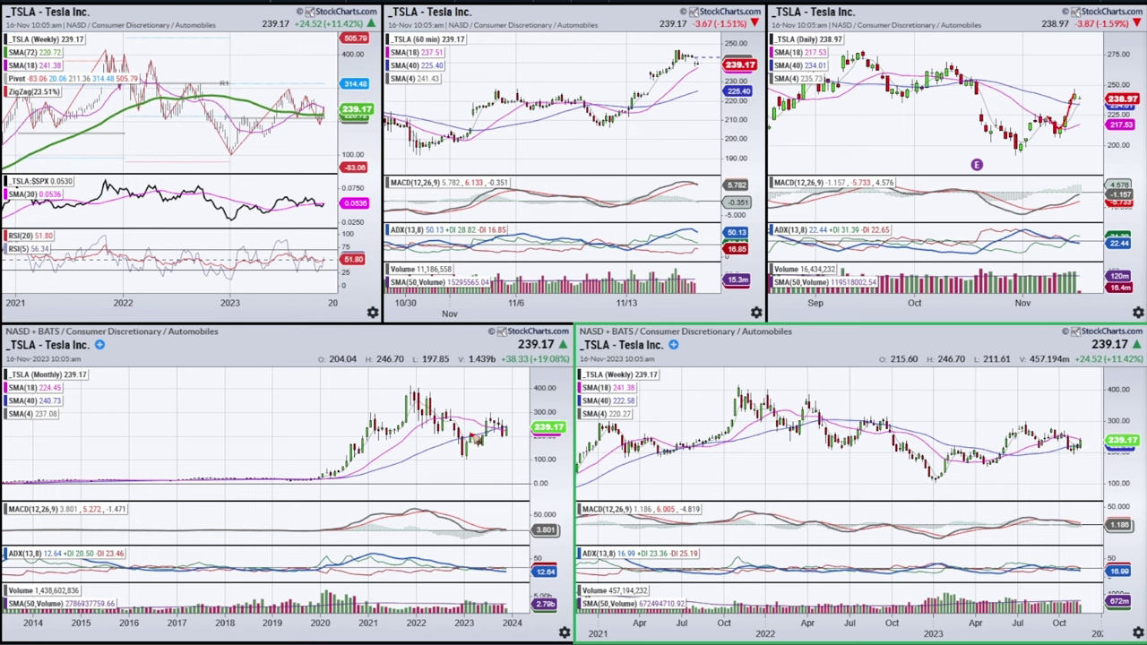
{"action": "mouse_move", "coordinate": [475, 516]}
{"action": "left_mouse_down"}
{"action": "mouse_move", "coordinate": [515, 522]}
{"action": "mouse_move", "coordinate": [497, 524]}
{"action": "left_mouse_up"}
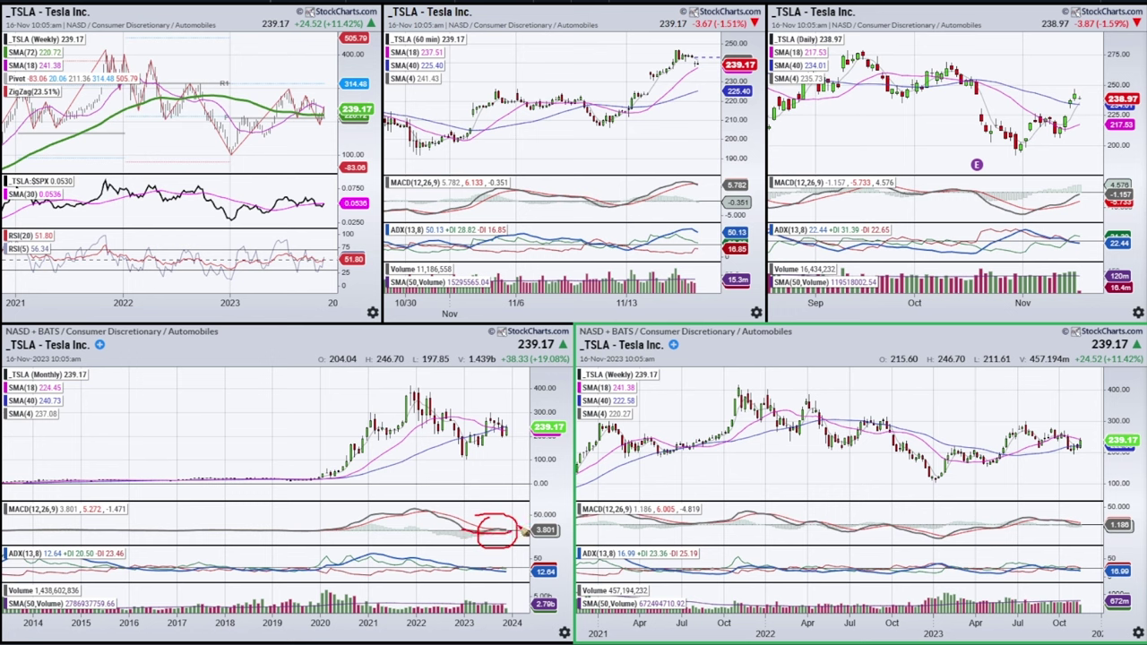
{"action": "mouse_move", "coordinate": [502, 432]}
{"action": "left_mouse_down"}
{"action": "mouse_move", "coordinate": [533, 429]}
{"action": "mouse_move", "coordinate": [490, 426]}
{"action": "mouse_move", "coordinate": [528, 430]}
{"action": "left_mouse_up"}
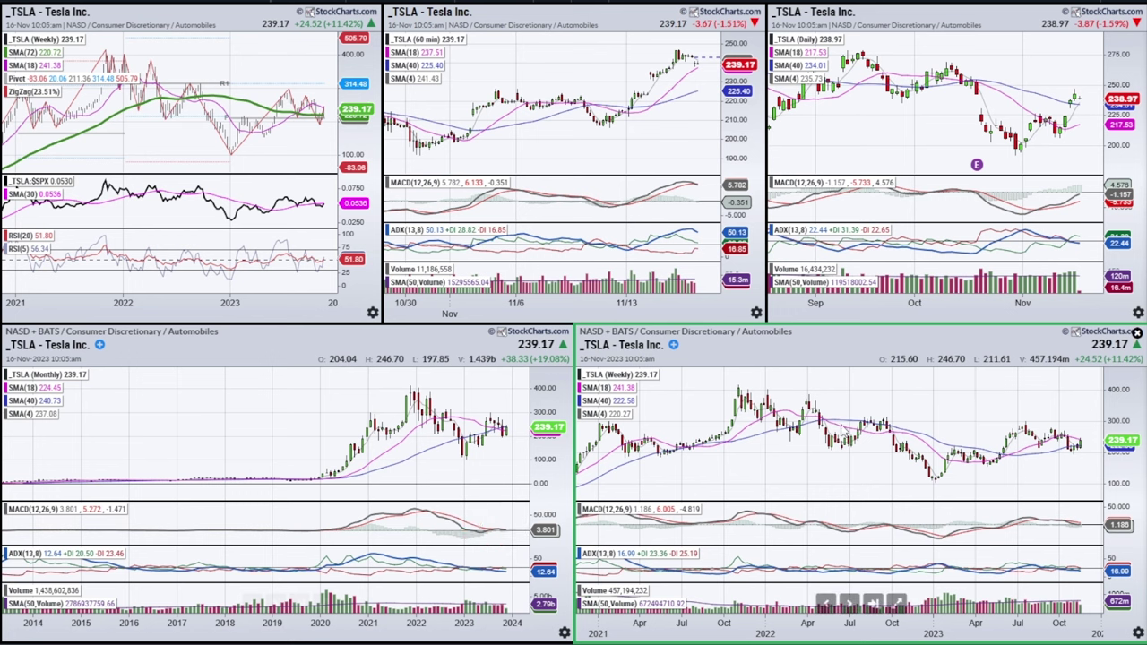
Switch the charts to FANG, widen the daily range back to August, and enlarge the weekly chart with its range extended to early 2020
{"action": "key", "text": "Down"}
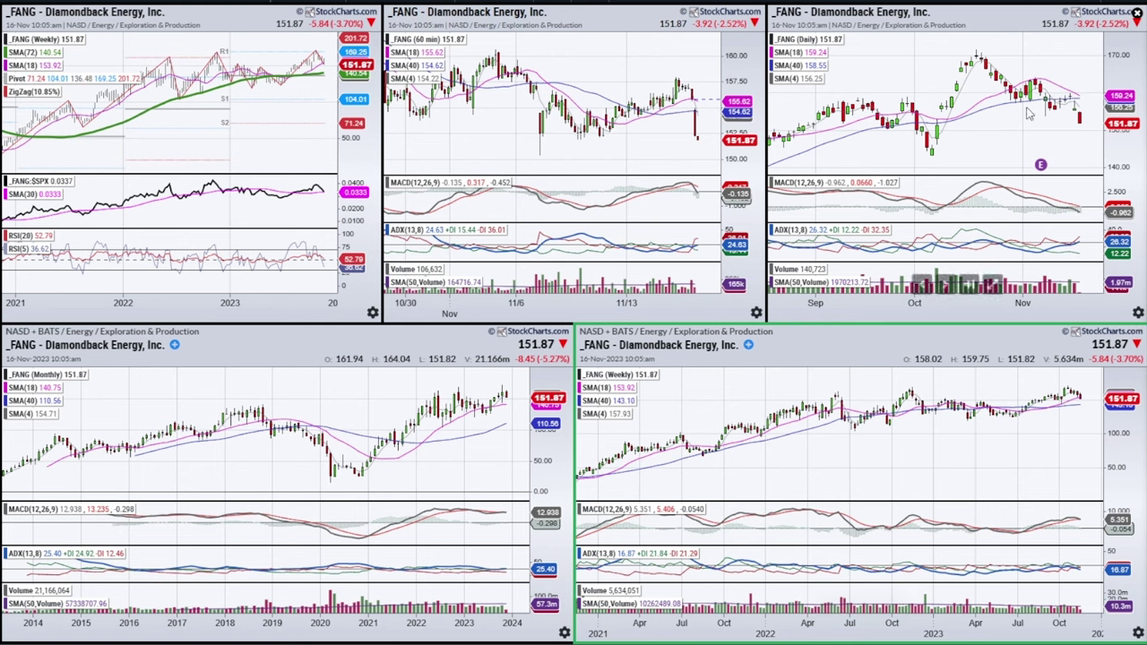
{"action": "scroll", "coordinate": [1004, 251], "scroll_direction": "down", "scroll_amount": 2}
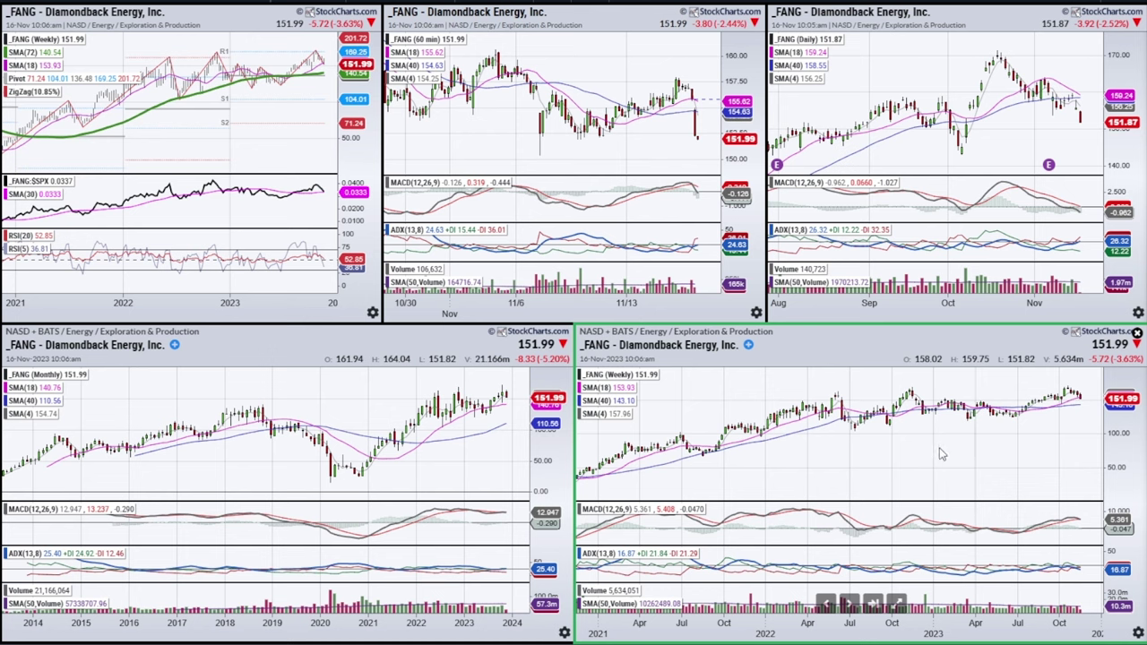
{"action": "left_click", "coordinate": [896, 605]}
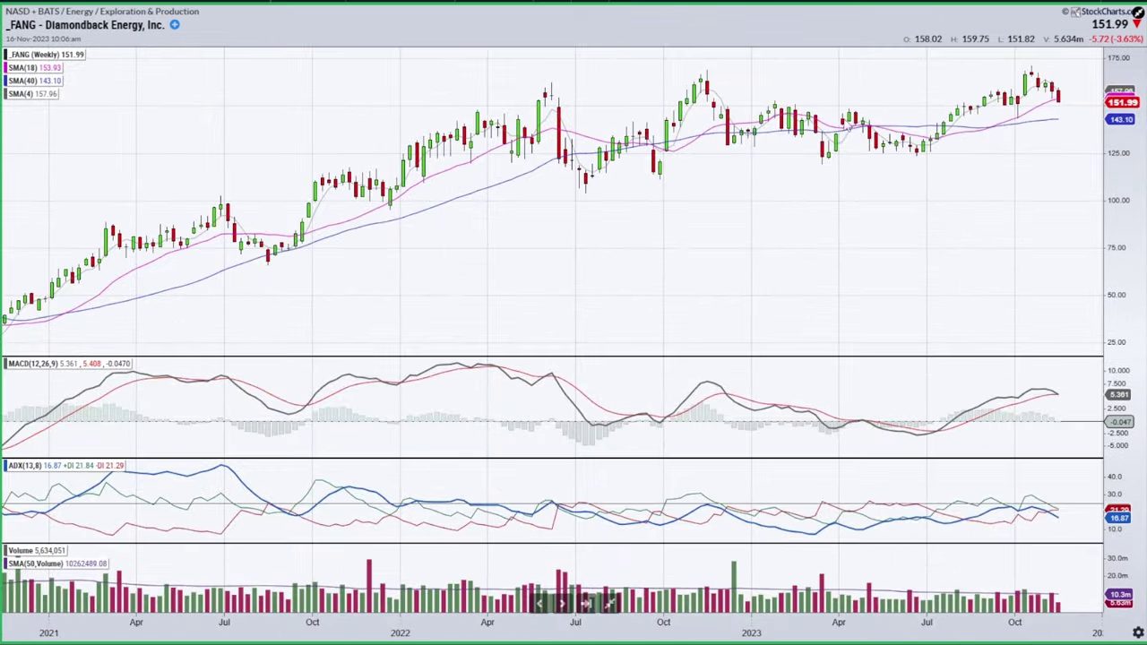
{"action": "scroll", "coordinate": [851, 187], "scroll_direction": "down", "scroll_amount": 2}
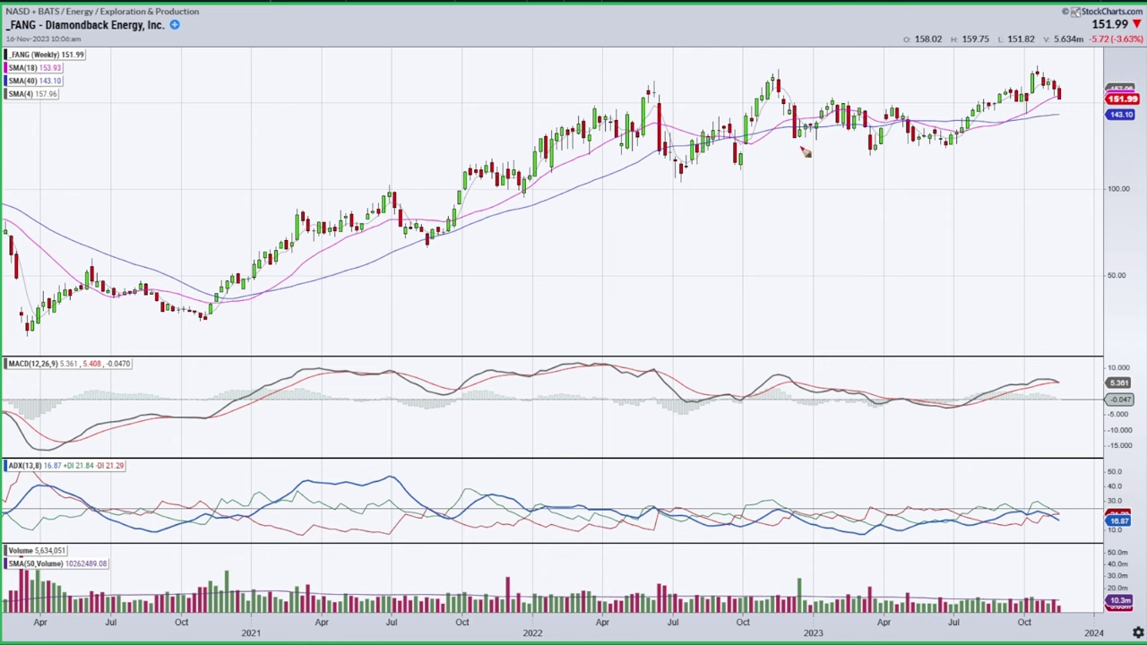
Trace the July–October advance on the enlarged FANG weekly chart, circle the ADX lines for that period, and clear the marks
{"action": "left_click_drag", "start_coordinate": [953, 148], "coordinate": [1040, 75]}
{"action": "mouse_move", "coordinate": [968, 499]}
{"action": "left_mouse_down"}
{"action": "mouse_move", "coordinate": [1072, 515]}
{"action": "mouse_move", "coordinate": [948, 491]}
{"action": "mouse_move", "coordinate": [1068, 524]}
{"action": "left_mouse_up"}
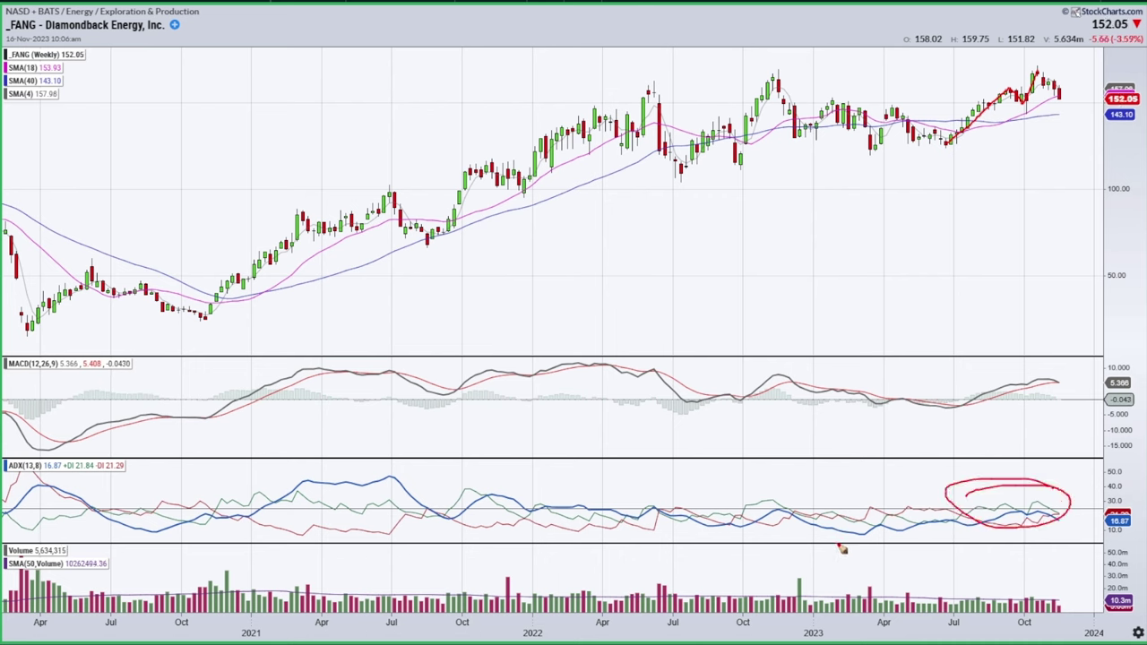
{"action": "key", "text": "e"}
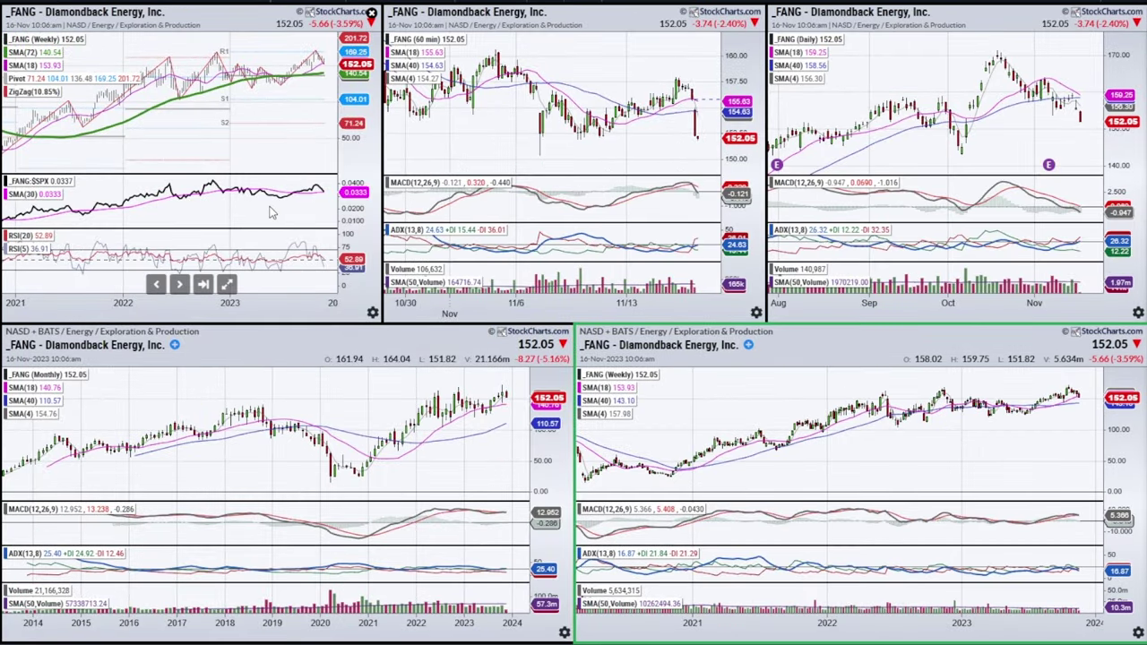
View the FANG weekly relative-strength chart enlarged, restore the layout, and zoom the other weekly chart to 2022–2023
{"action": "left_click", "coordinate": [227, 284]}
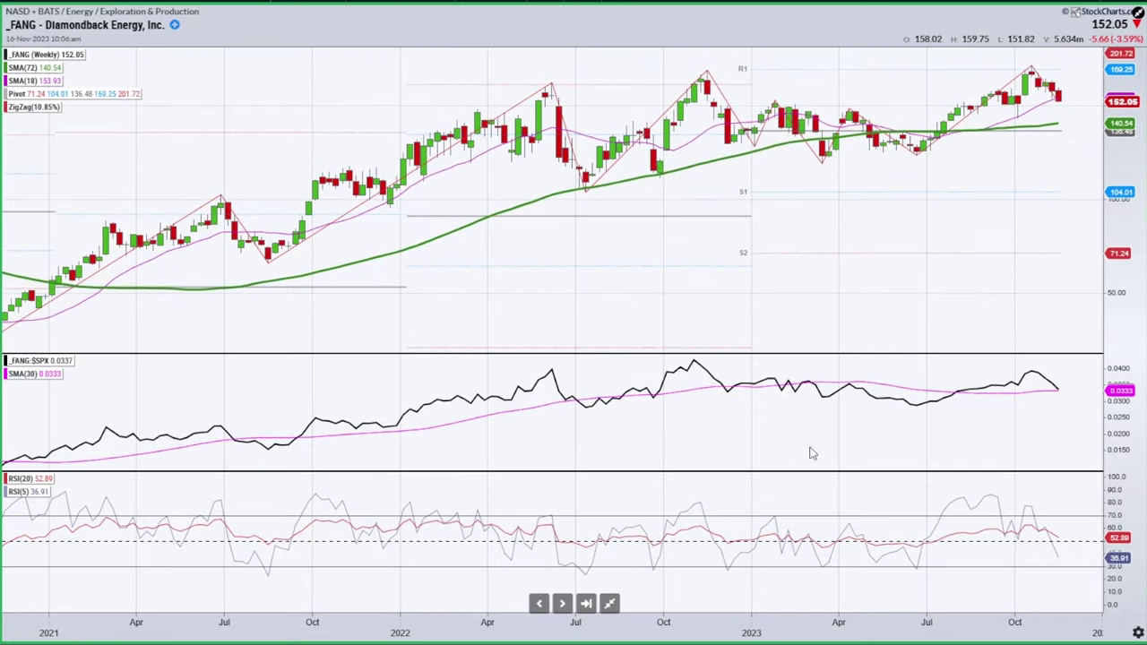
{"action": "left_click", "coordinate": [610, 603]}
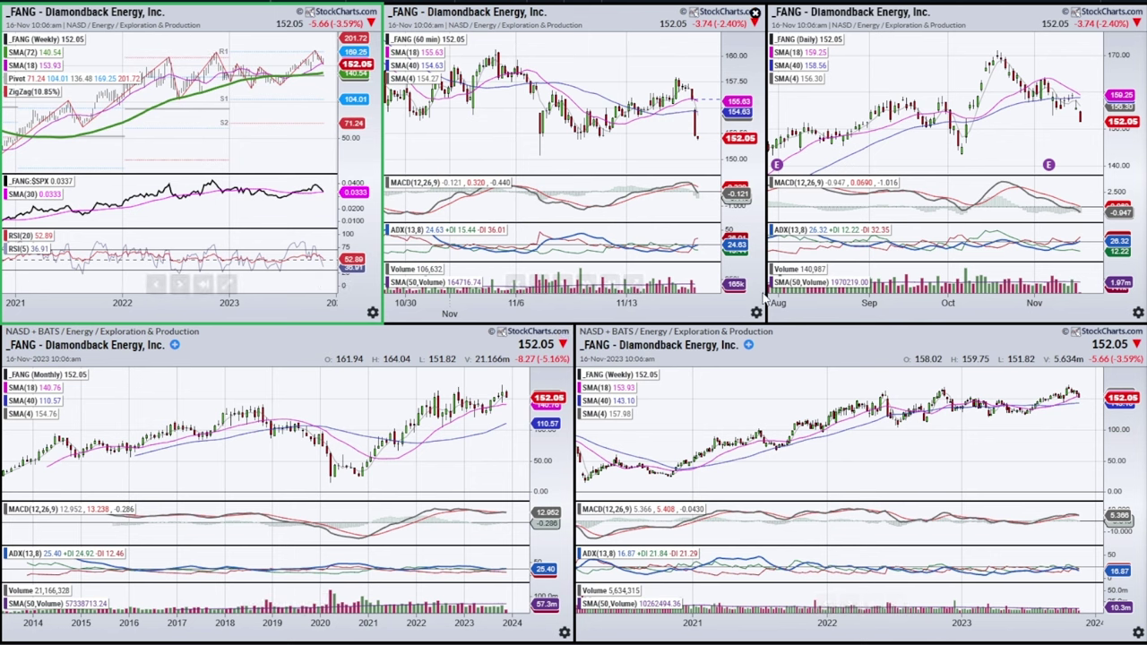
{"action": "scroll", "coordinate": [1026, 428], "scroll_direction": "up", "scroll_amount": 3}
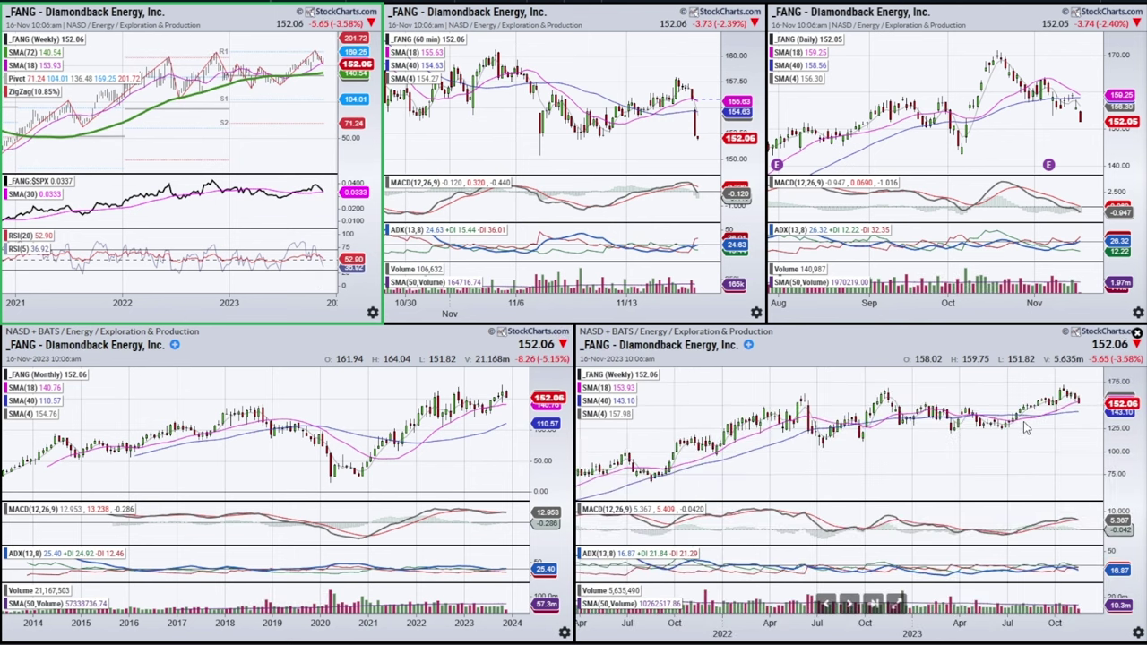
{"action": "scroll", "coordinate": [1027, 428], "scroll_direction": "up", "scroll_amount": 3}
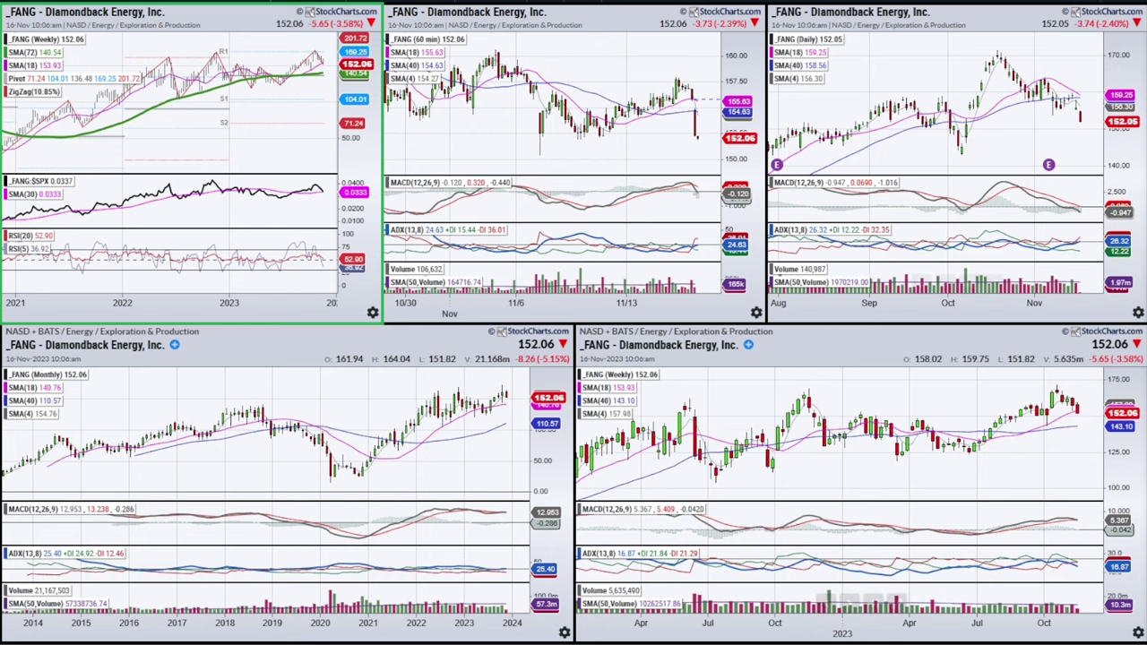
Mark the October–November decline on the FANG daily chart, clear the mark, and widen the weekly range back into 2021
{"action": "mouse_move", "coordinate": [1000, 56]}
{"action": "left_mouse_down"}
{"action": "mouse_move", "coordinate": [1081, 117]}
{"action": "mouse_move", "coordinate": [1116, 81]}
{"action": "mouse_move", "coordinate": [1130, 92]}
{"action": "left_mouse_up"}
{"action": "key", "text": "e"}
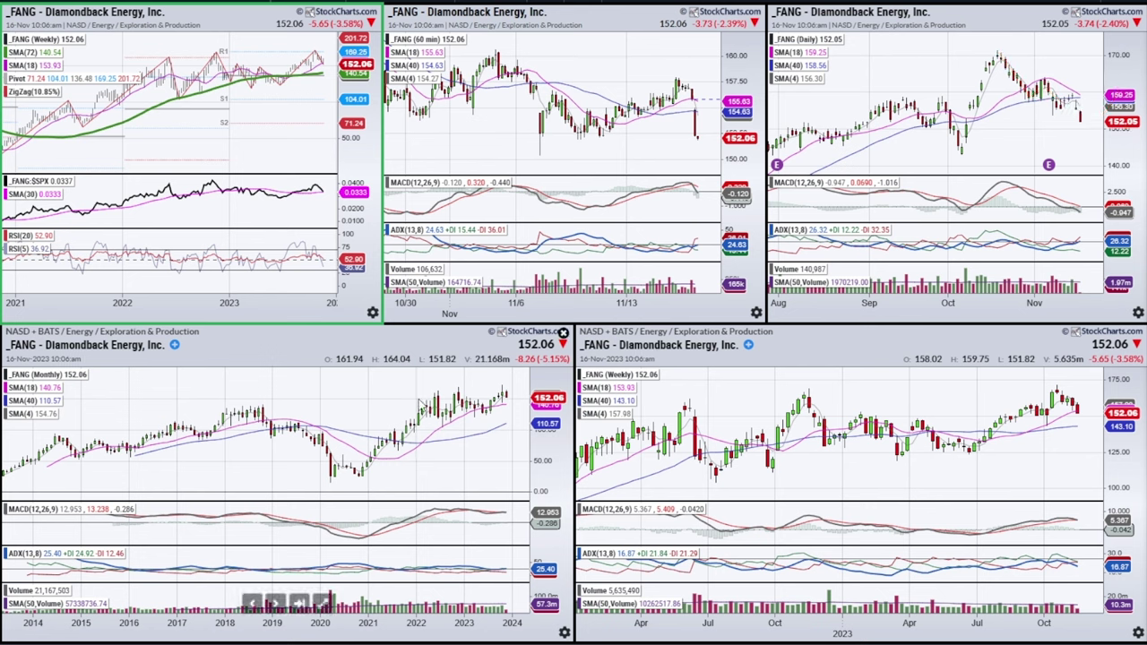
{"action": "scroll", "coordinate": [968, 392], "scroll_direction": "down", "scroll_amount": 3}
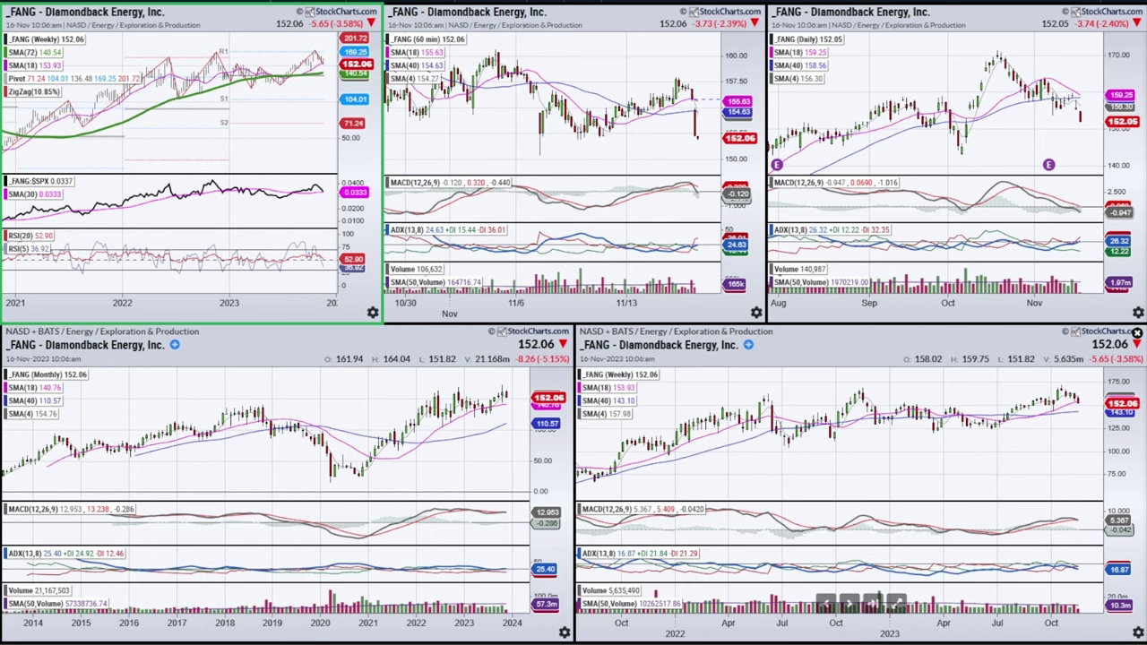
Switch the charts to AAPL and mark the recent monthly price and MACD plus the weekly price, MACD and ADX, clearing the marks
{"action": "key", "text": "Return"}
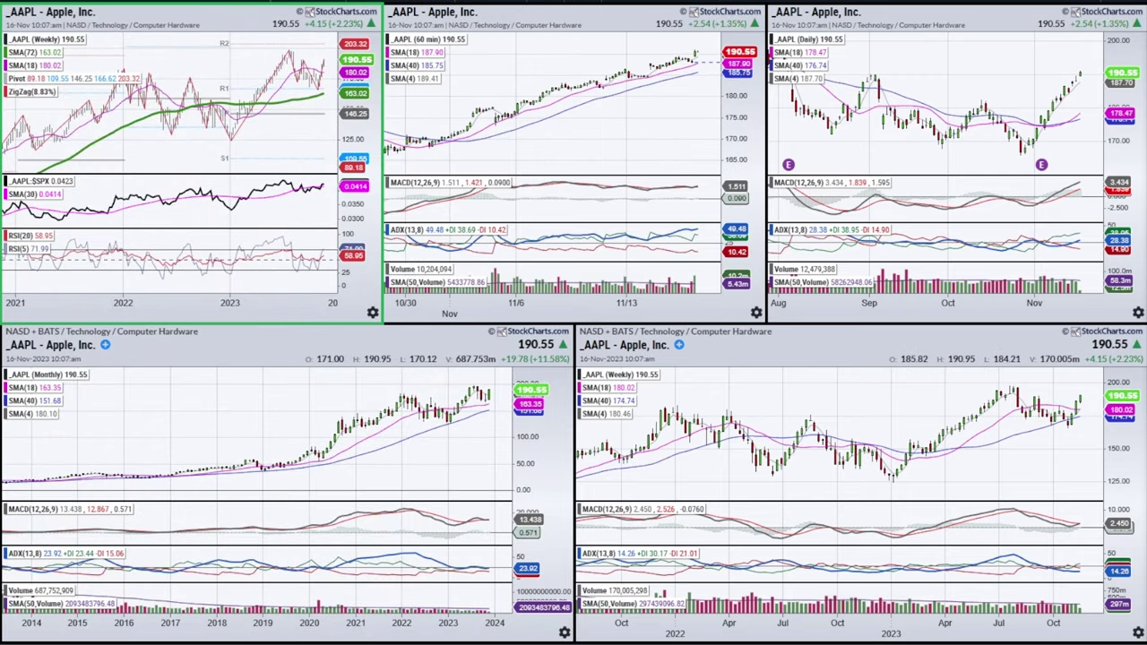
{"action": "mouse_move", "coordinate": [490, 432]}
{"action": "left_mouse_down"}
{"action": "mouse_move", "coordinate": [483, 403]}
{"action": "mouse_move", "coordinate": [489, 412]}
{"action": "left_mouse_up"}
{"action": "mouse_move", "coordinate": [478, 520]}
{"action": "left_mouse_down"}
{"action": "mouse_move", "coordinate": [491, 536]}
{"action": "mouse_move", "coordinate": [480, 513]}
{"action": "left_mouse_up"}
{"action": "left_click_drag", "start_coordinate": [1019, 390], "coordinate": [1074, 430]}
{"action": "mouse_move", "coordinate": [1065, 513]}
{"action": "left_mouse_down"}
{"action": "mouse_move", "coordinate": [1083, 530]}
{"action": "mouse_move", "coordinate": [1059, 512]}
{"action": "left_mouse_up"}
{"action": "mouse_move", "coordinate": [1075, 558]}
{"action": "left_mouse_down"}
{"action": "mouse_move", "coordinate": [1058, 570]}
{"action": "mouse_move", "coordinate": [1086, 573]}
{"action": "left_mouse_up"}
{"action": "key", "text": "Escape"}
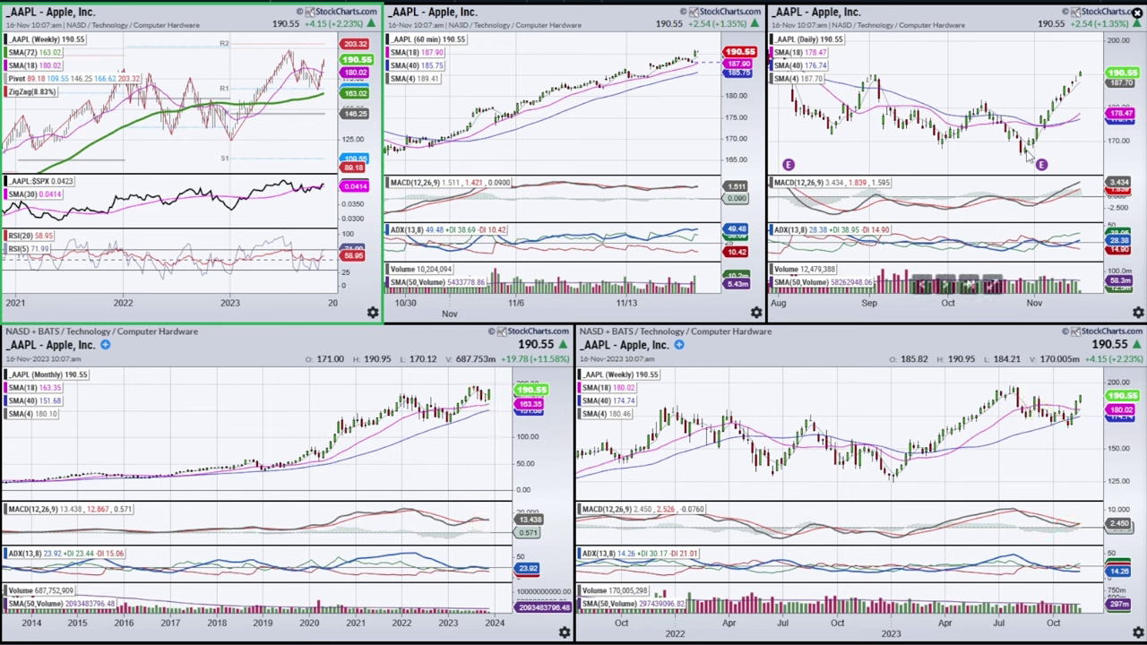
Trace the November rise on the AAPL daily chart, sketch a projected pullback and rebound from the latest candle, and clear the marks
{"action": "mouse_move", "coordinate": [1026, 154]}
{"action": "left_mouse_down"}
{"action": "mouse_move", "coordinate": [1080, 85]}
{"action": "mouse_move", "coordinate": [1093, 95]}
{"action": "mouse_move", "coordinate": [1108, 87]}
{"action": "left_mouse_up"}
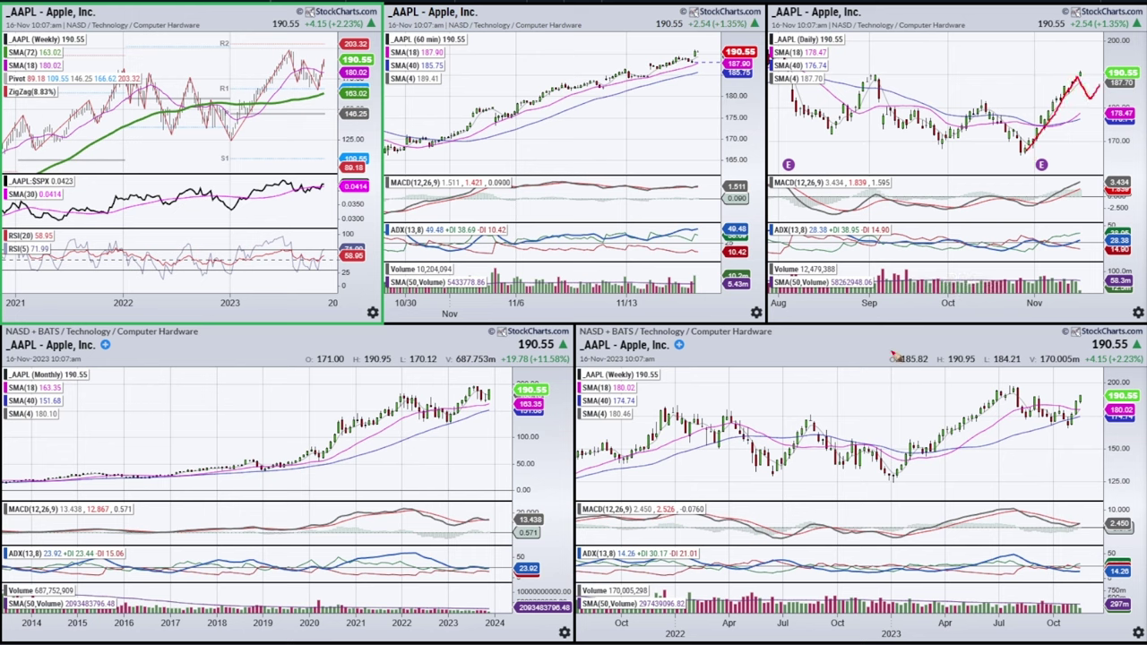
{"action": "left_click_drag", "start_coordinate": [1081, 77], "coordinate": [1096, 101]}
{"action": "key", "text": "Escape"}
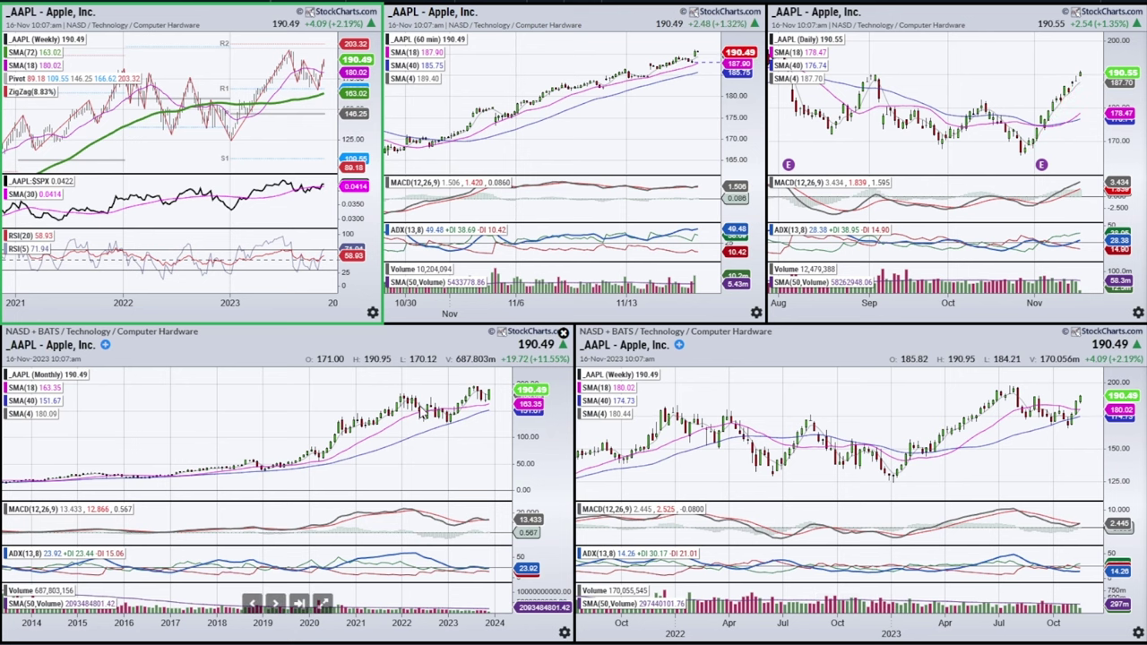